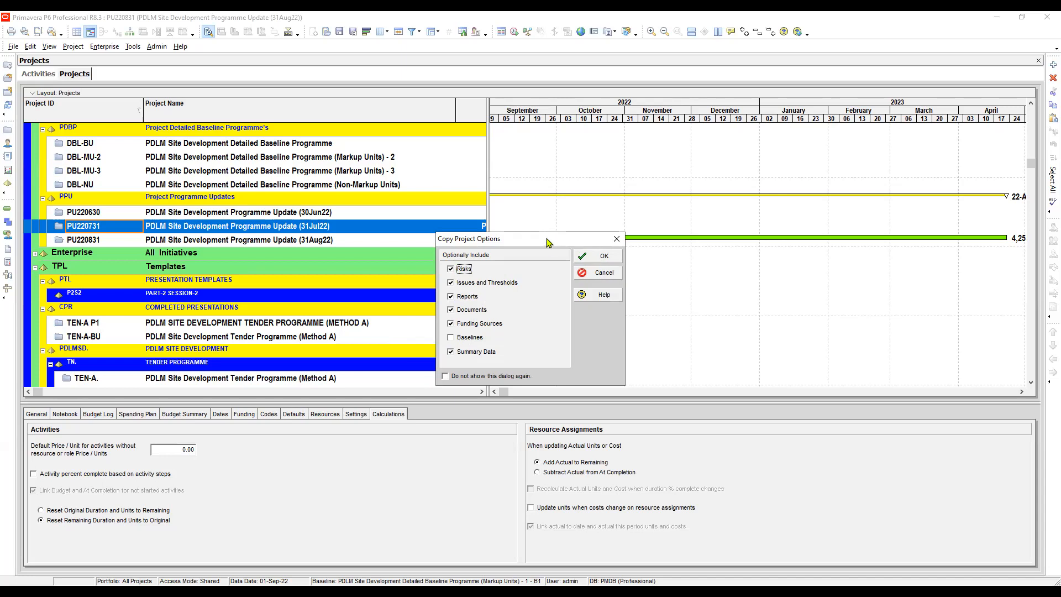
Finish copying project PU220731 with all activity information included, and change the copy's Project ID to PU220731-Sample
drag(548, 241, 554, 186)
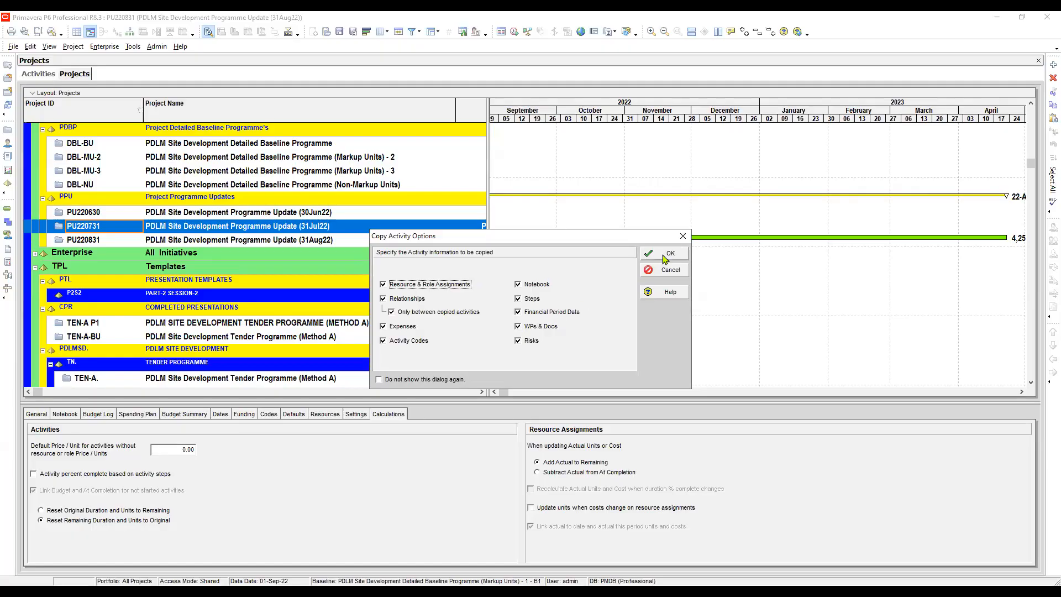
click(663, 256)
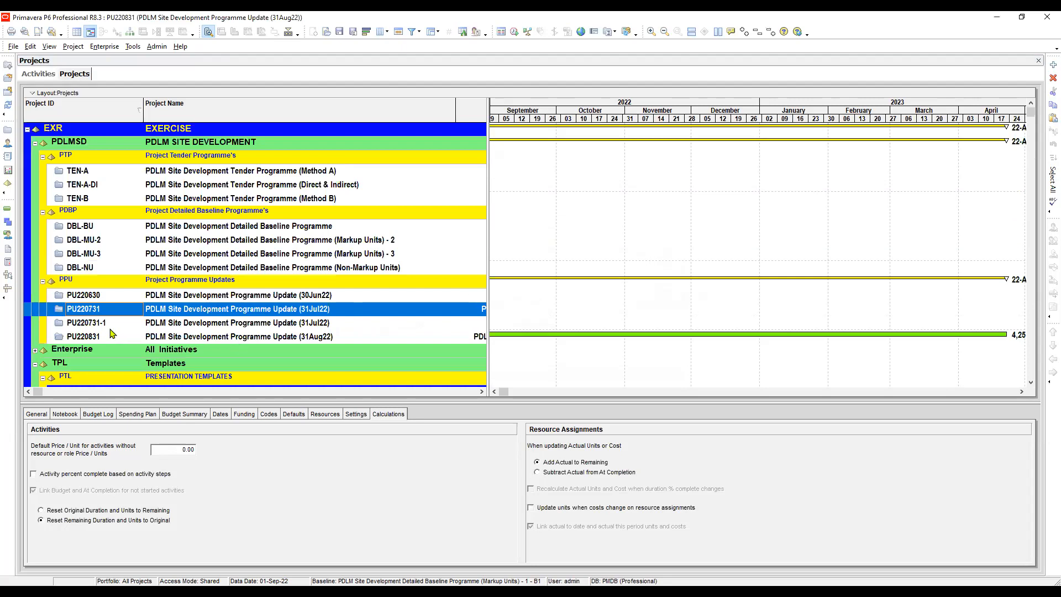
click(104, 325)
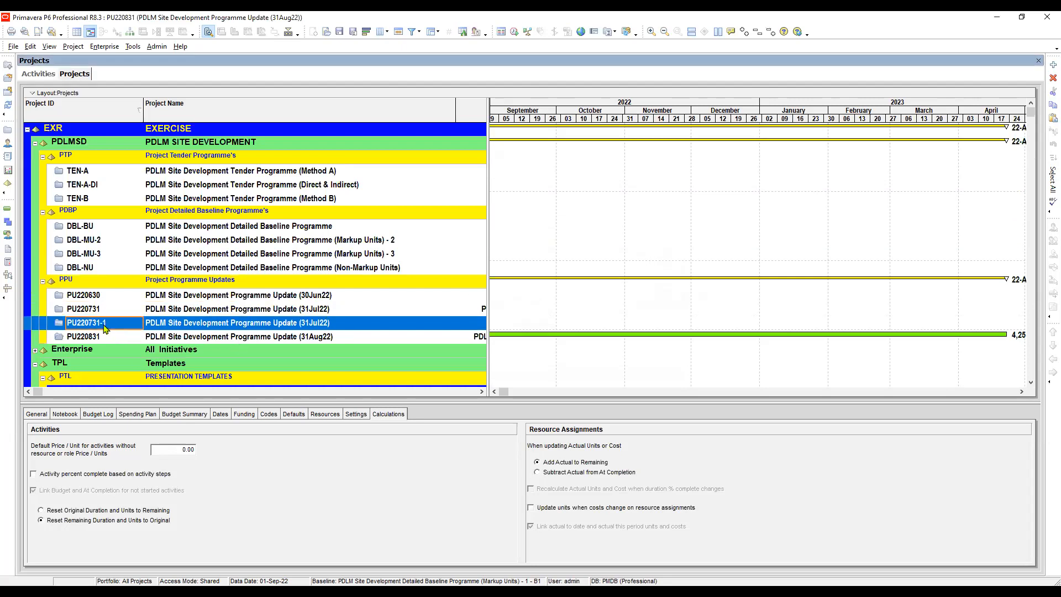
click(109, 323)
drag(103, 324, 142, 322)
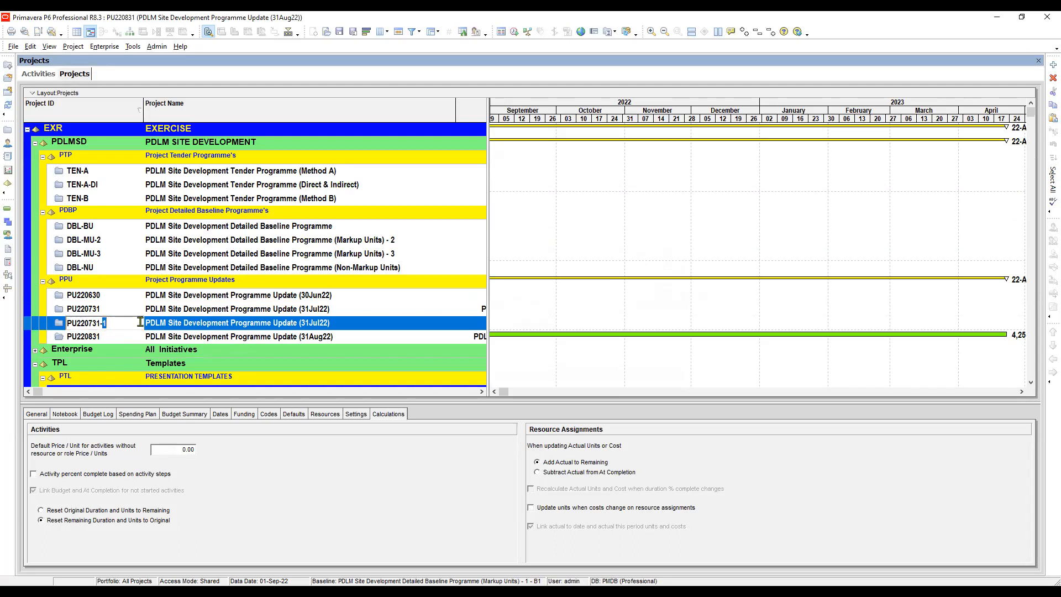
text(Sam)
click(168, 325)
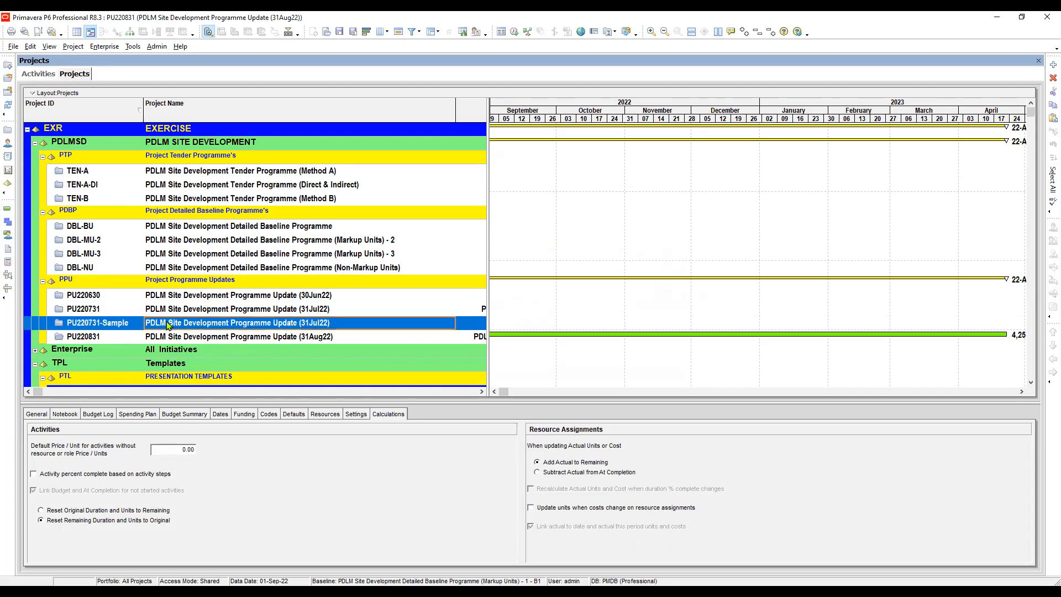
Open the PU220731-Sample project and apply the PROGRAMME PROGRESS UPDATE LAYOUT to its activities
right_click(100, 324)
click(135, 51)
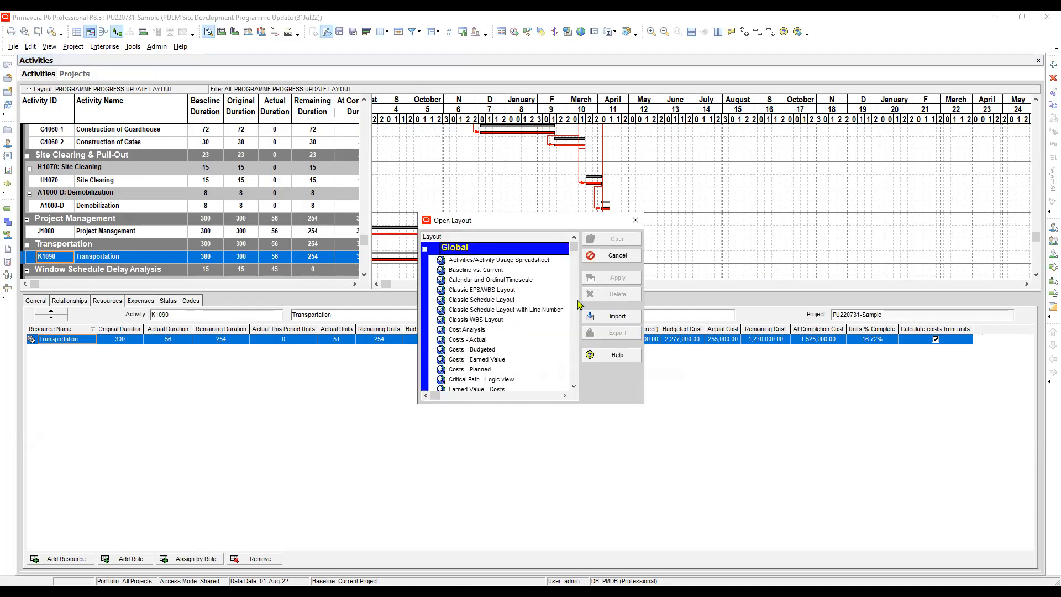
drag(572, 244, 573, 384)
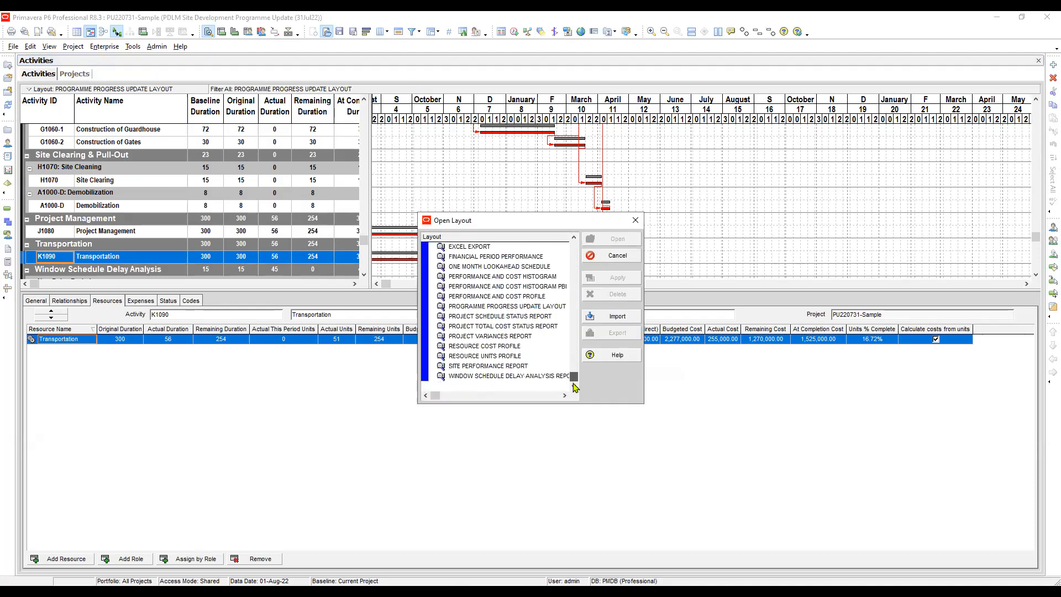
click(550, 307)
click(619, 280)
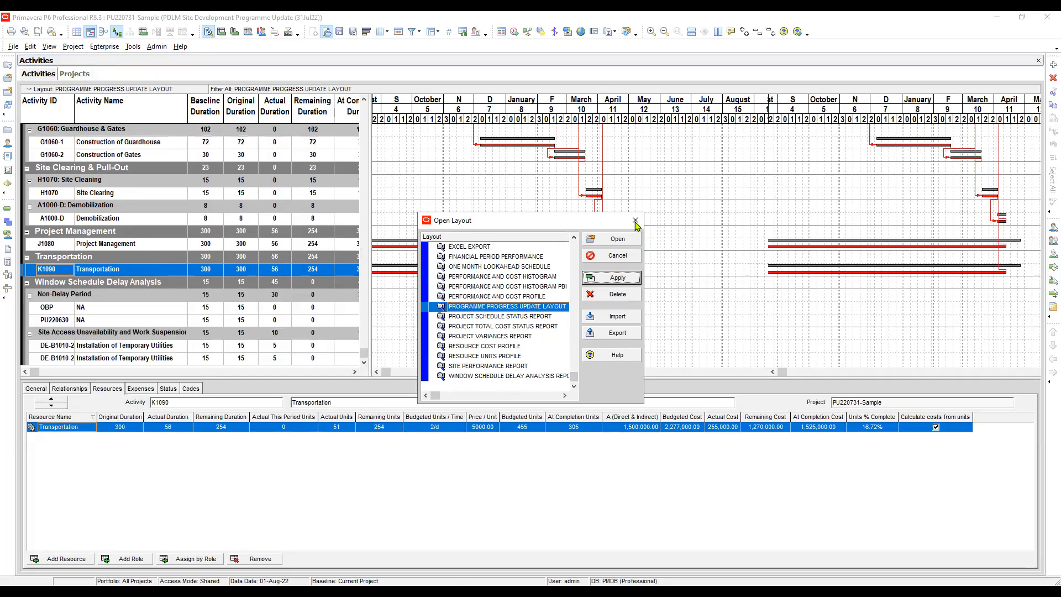
click(636, 222)
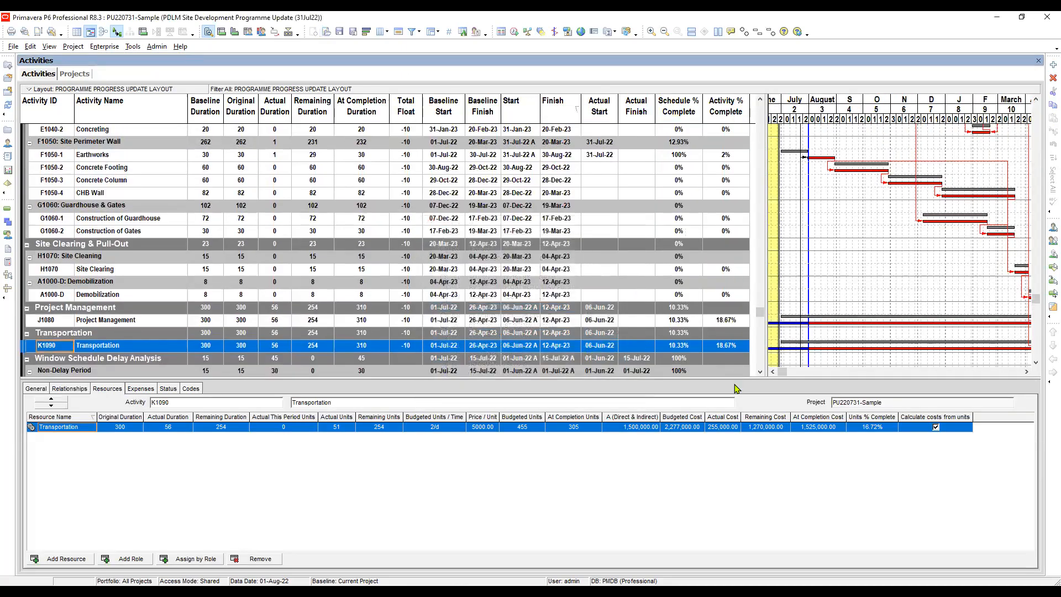
Enlarge the activity table slightly and collapse the Milestone and Preliminaries groups, including the Mobilization and Establish Temporary Facilities subgroups
drag(734, 389, 733, 396)
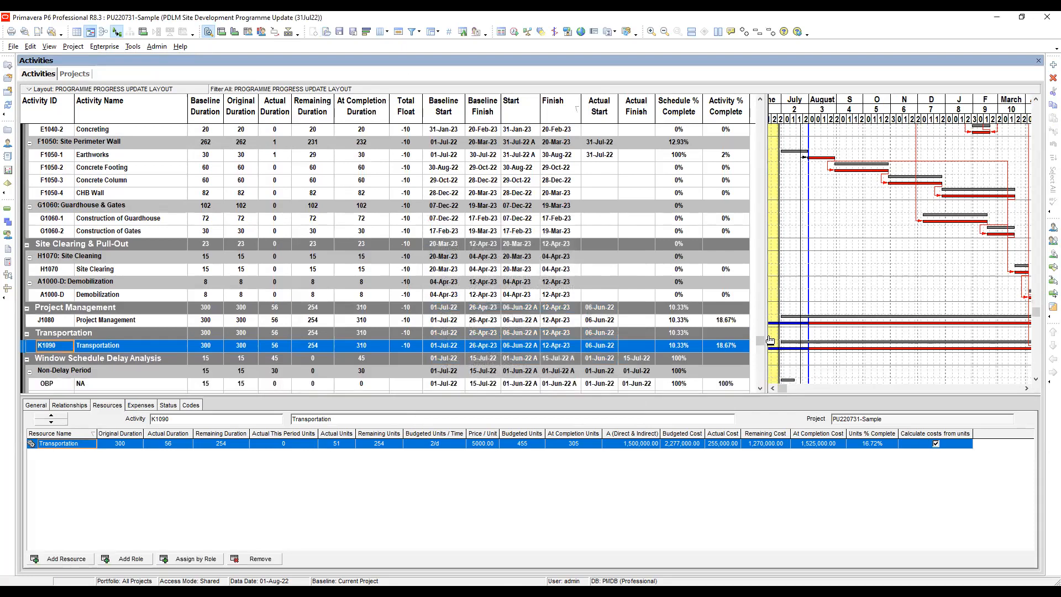
drag(760, 335, 755, 100)
drag(758, 155, 754, 92)
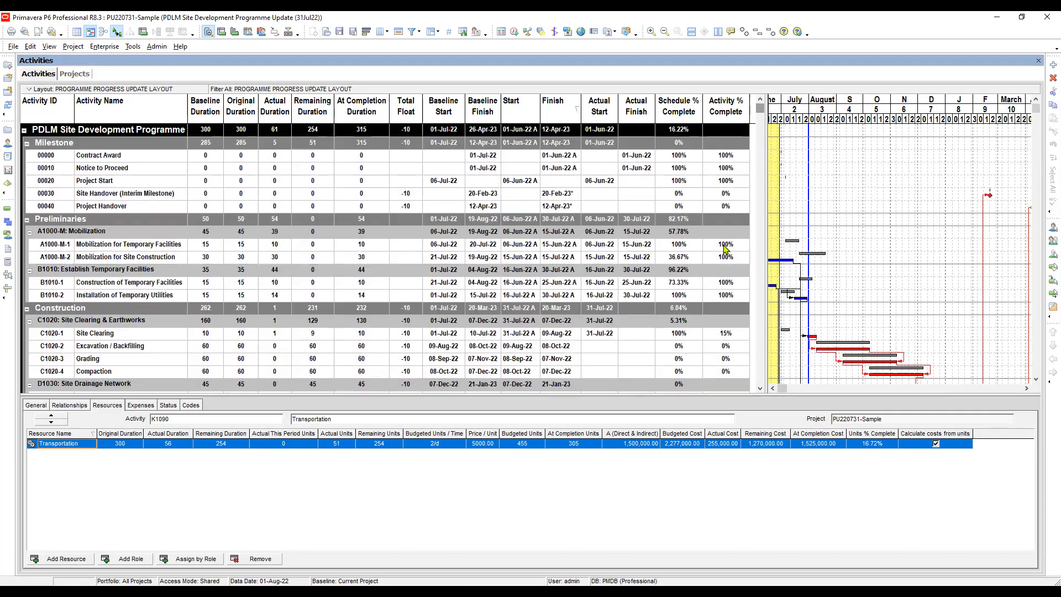
double_click(721, 145)
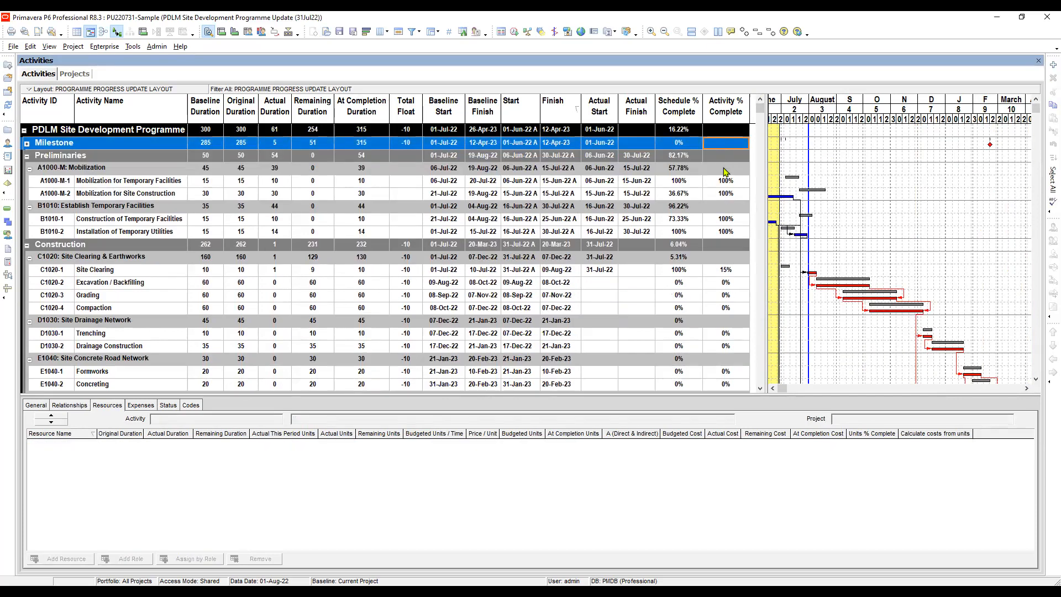
double_click(727, 171)
double_click(723, 184)
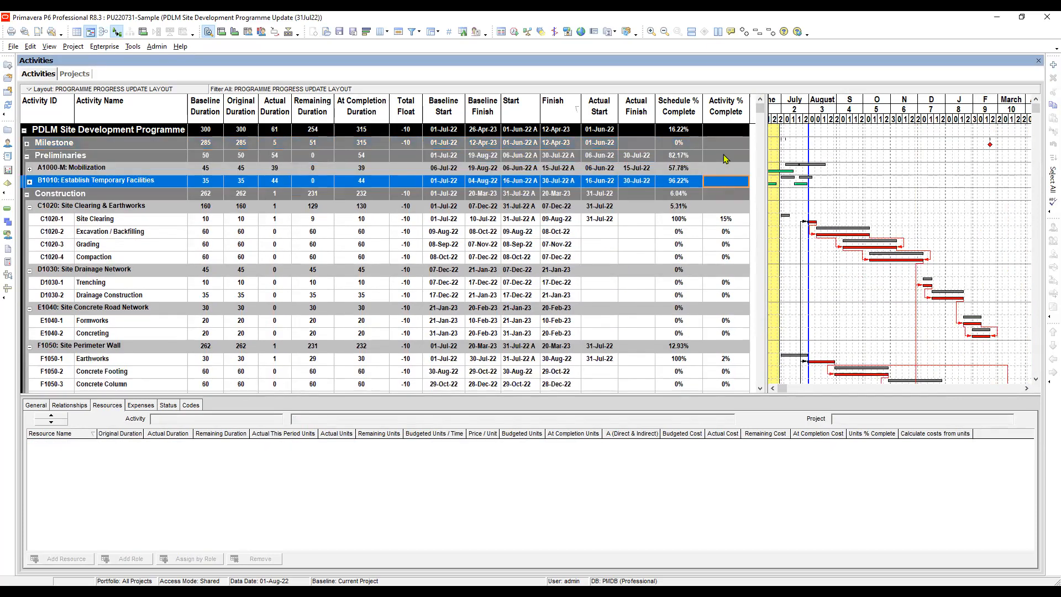
double_click(726, 157)
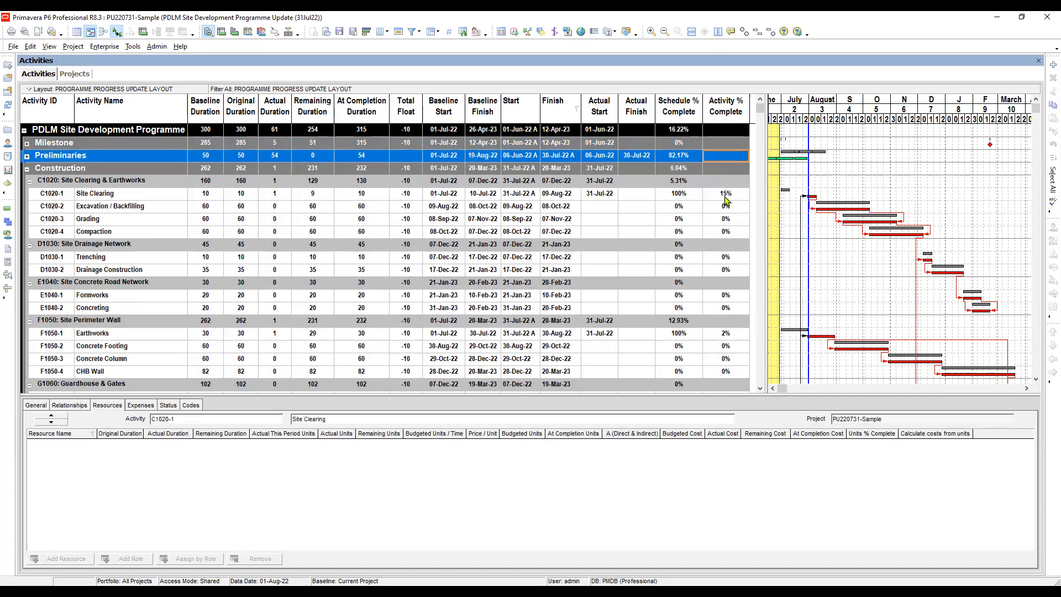
Collapse the D1030, E1040, F1050 and G1060 groups under Construction as well as the Site Clearing & Pull-Out group
click(726, 195)
click(708, 245)
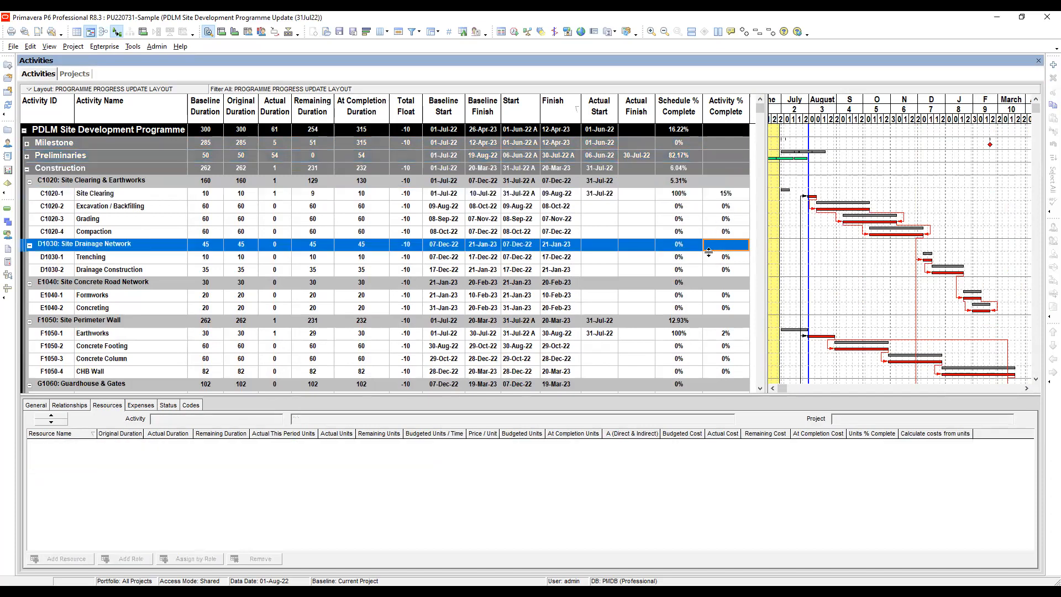
double_click(688, 244)
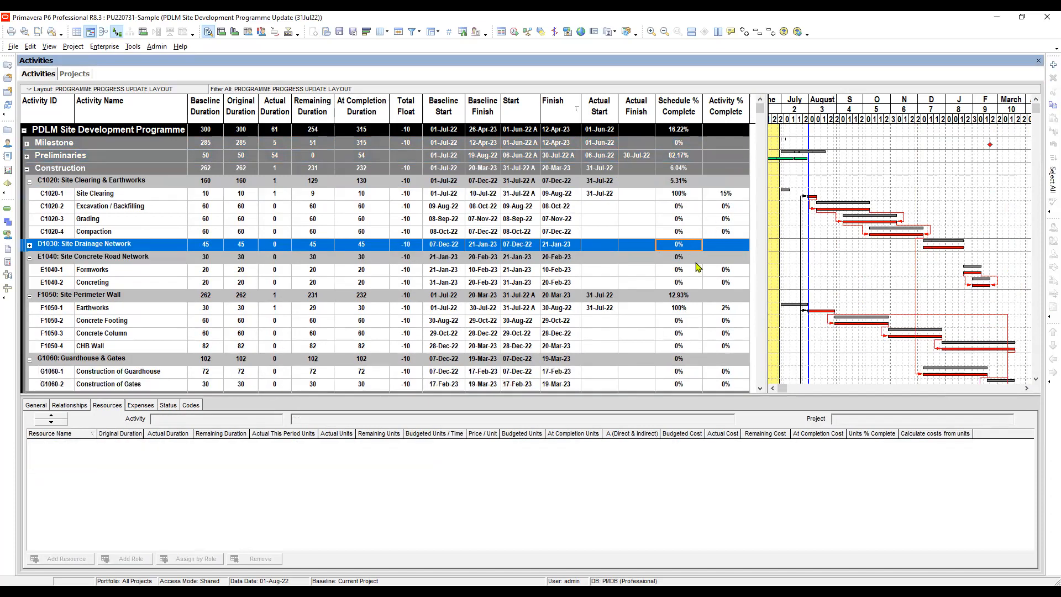
click(695, 259)
double_click(695, 259)
double_click(695, 272)
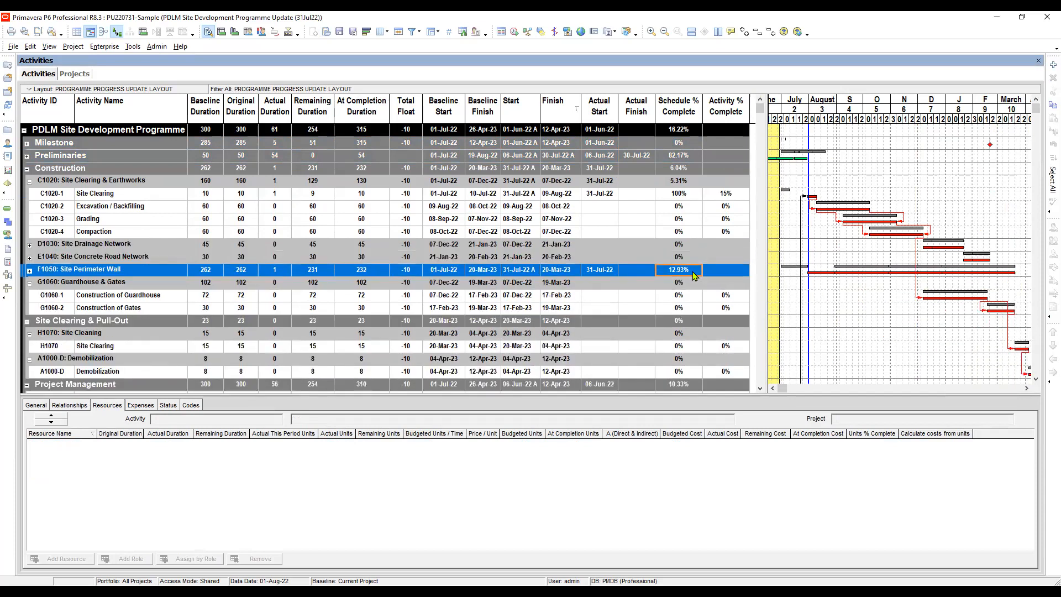
double_click(692, 285)
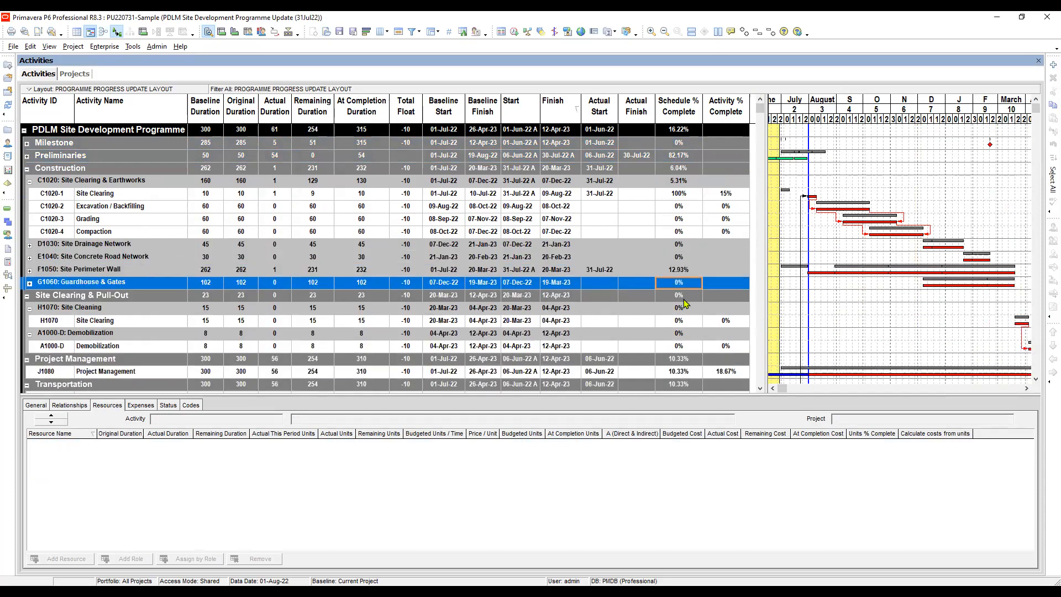
double_click(684, 297)
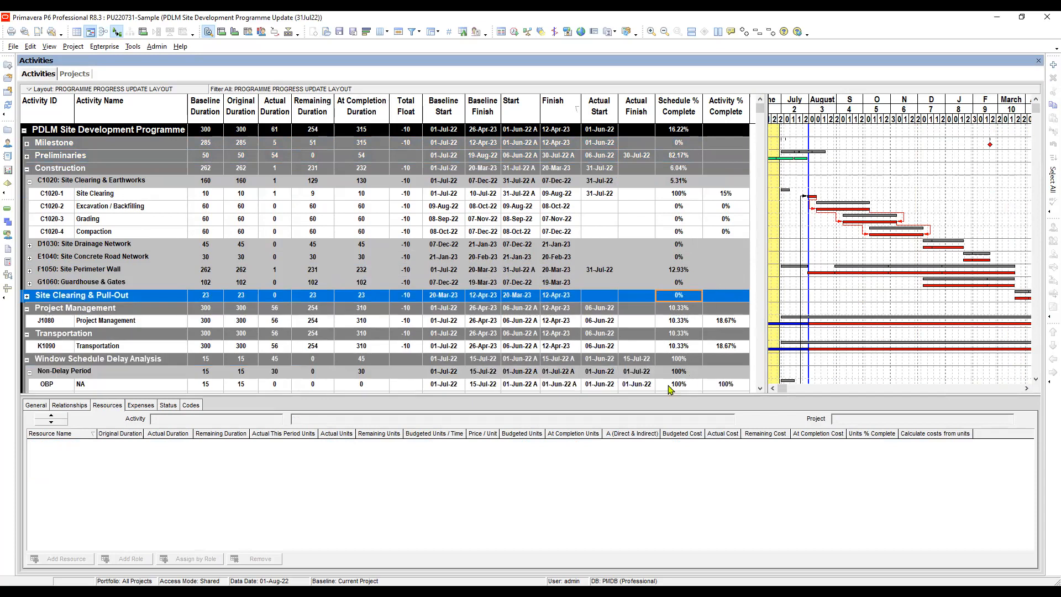
Set the two WBS "is not equal to" values in the PROGRAMME PROGRESS UPDATE LAYOUT filter to exclude Window Schedule Delay Analysis, and apply it
click(679, 362)
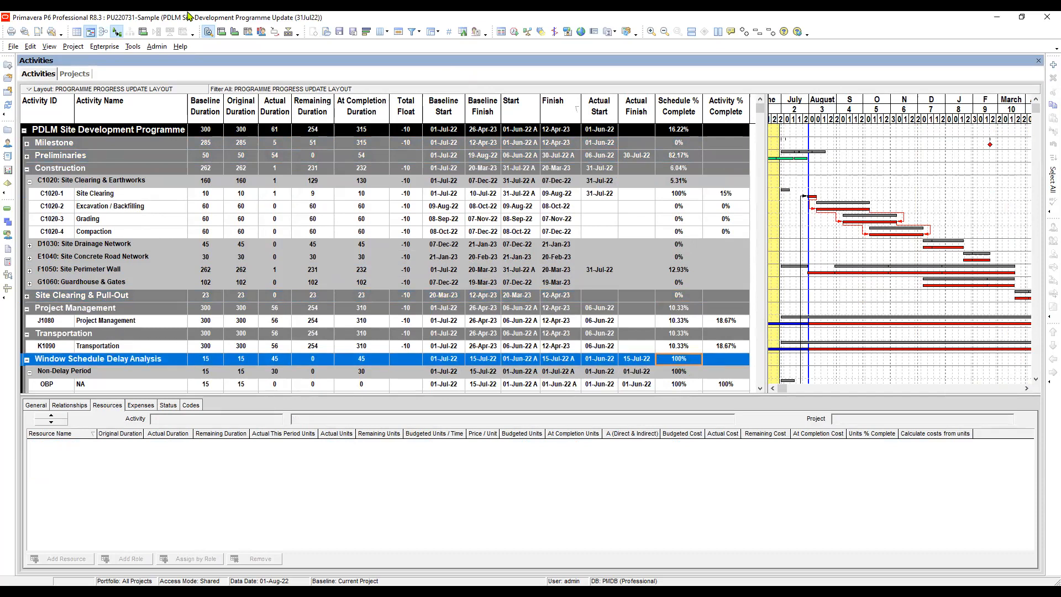
click(418, 31)
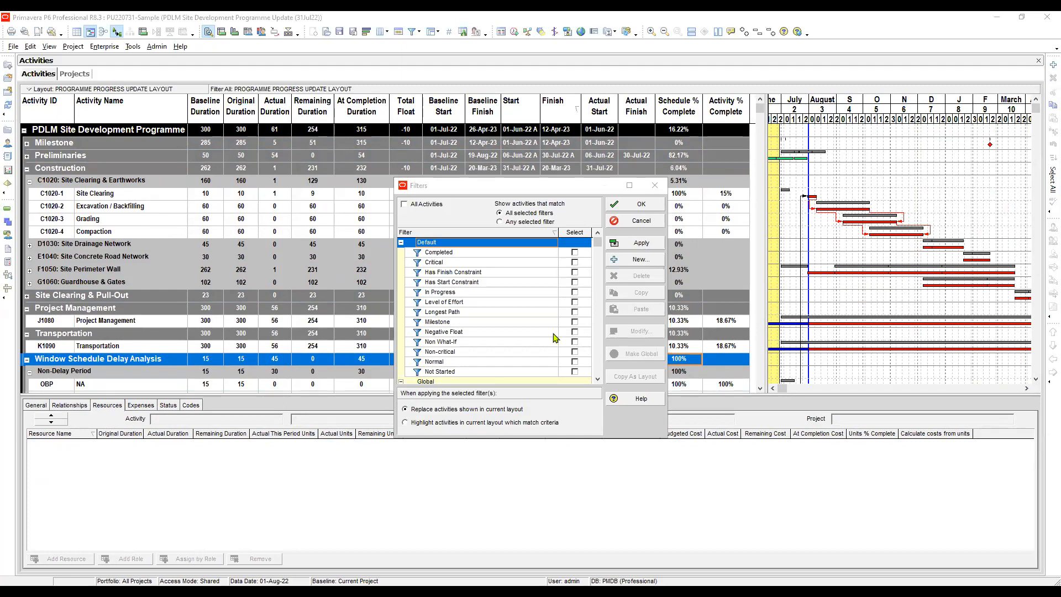
scroll(566, 329, down, 4)
click(540, 315)
click(637, 332)
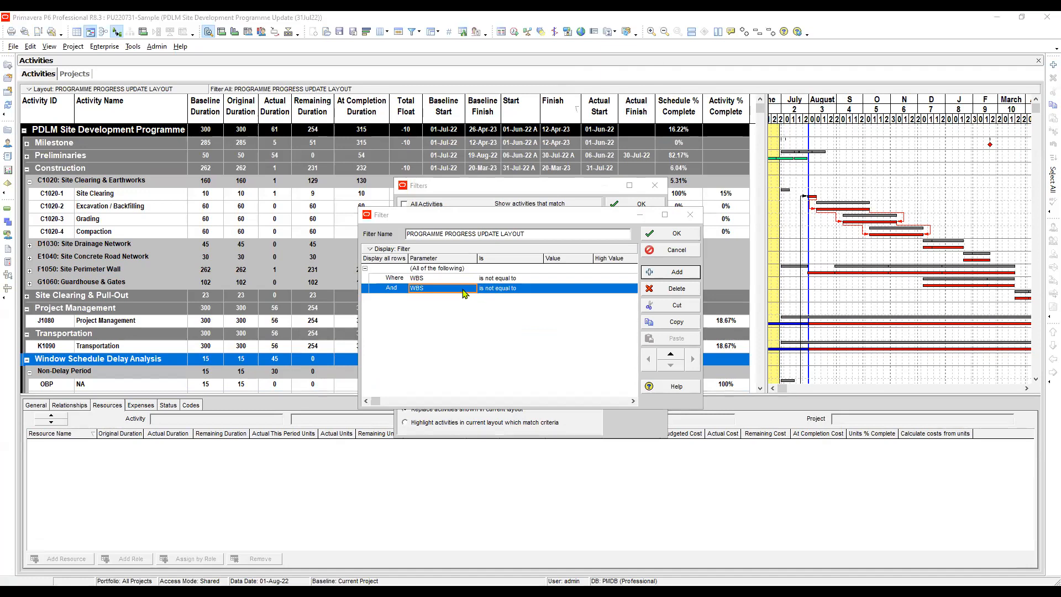
click(564, 278)
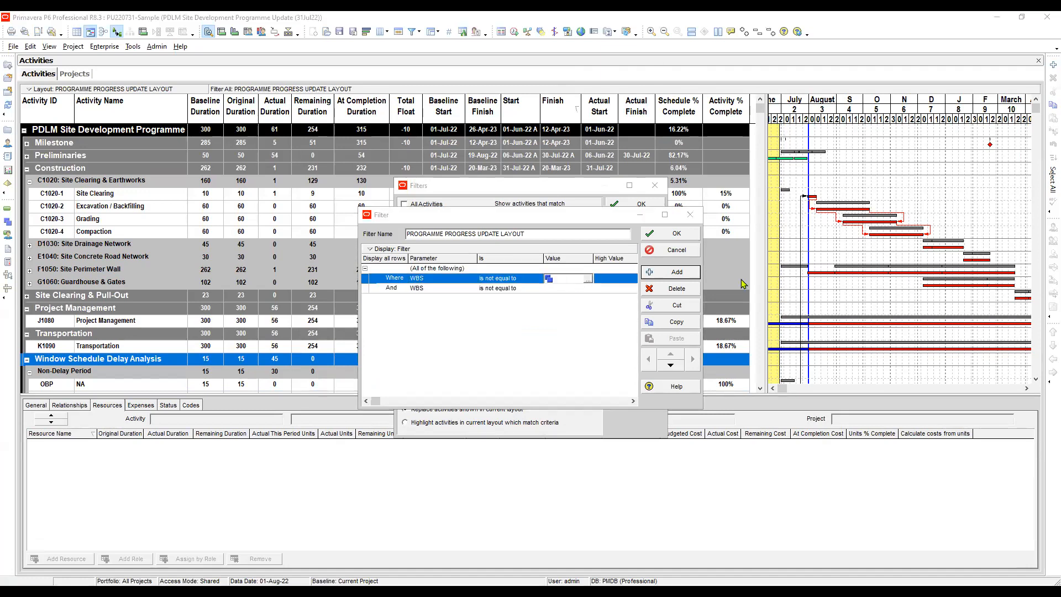
click(572, 289)
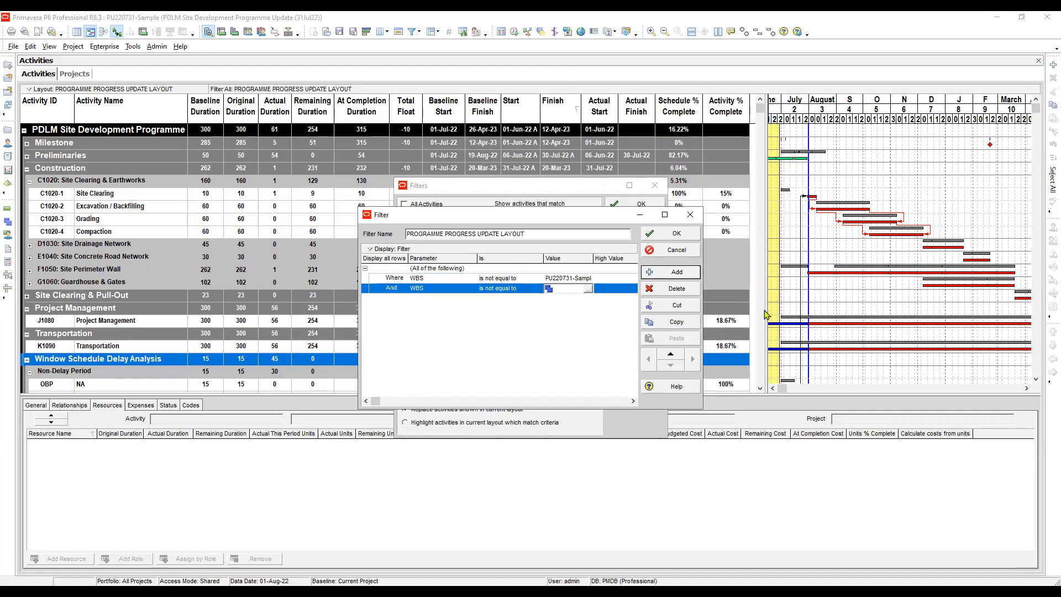
click(672, 233)
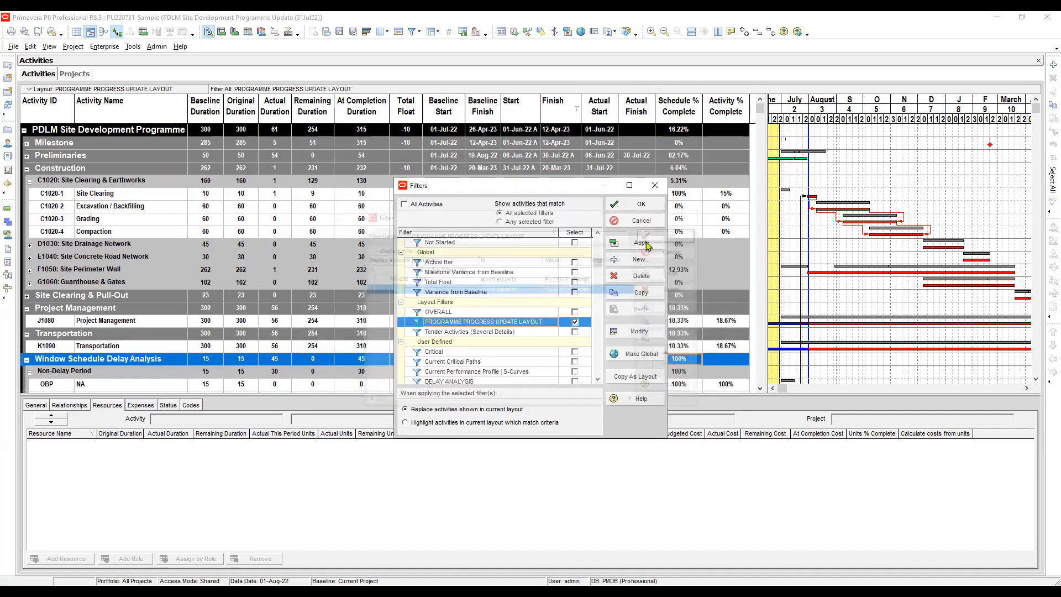
click(648, 246)
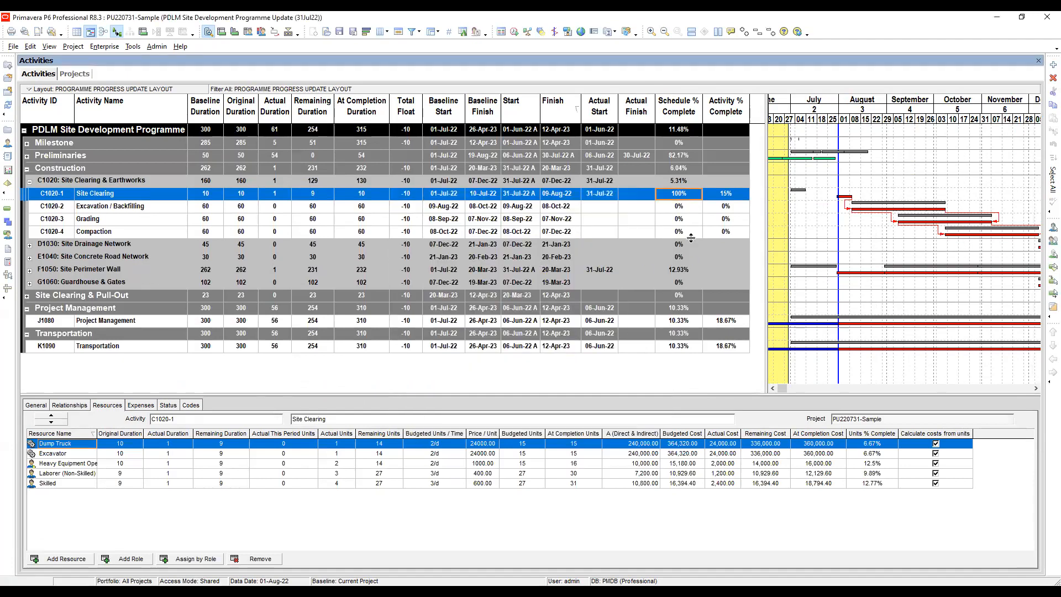
Examine the At Completion Duration of the Construction group and its C1020: Site Clearing & Earthworks subgroup
click(679, 208)
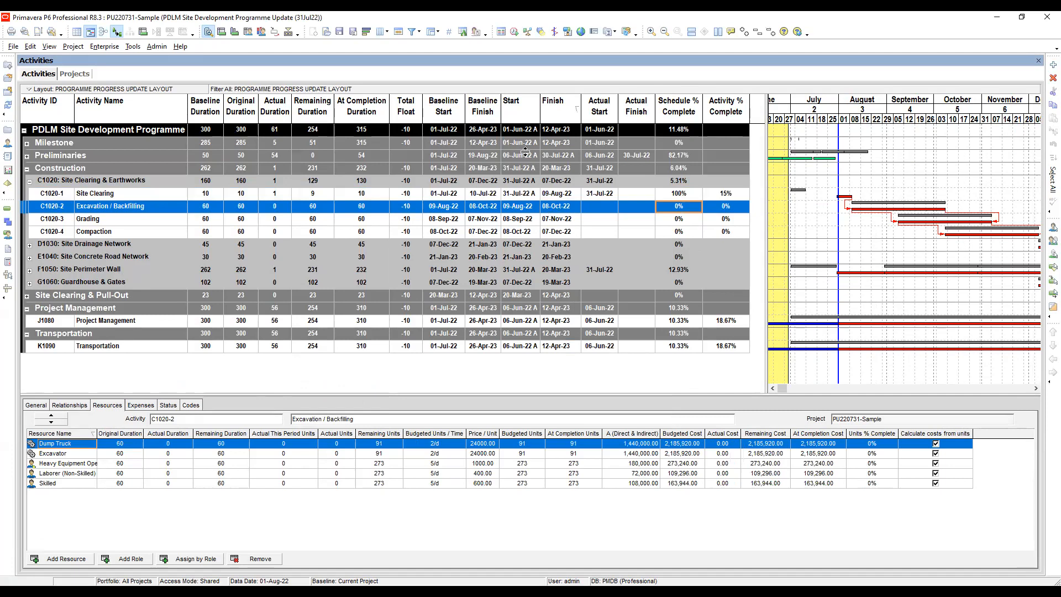
click(361, 169)
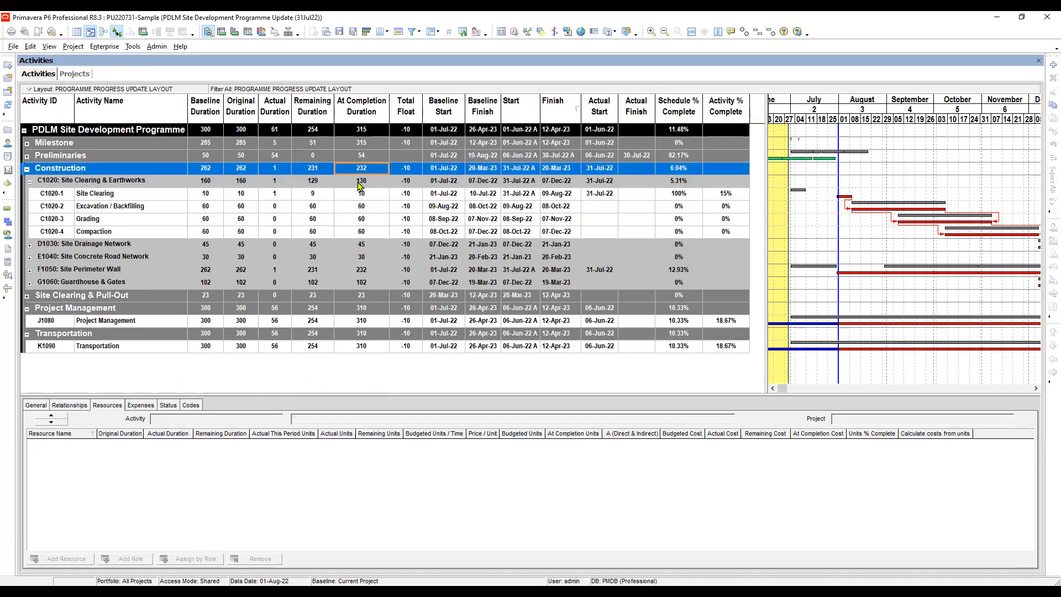
click(360, 182)
click(365, 168)
click(363, 182)
click(362, 169)
click(363, 180)
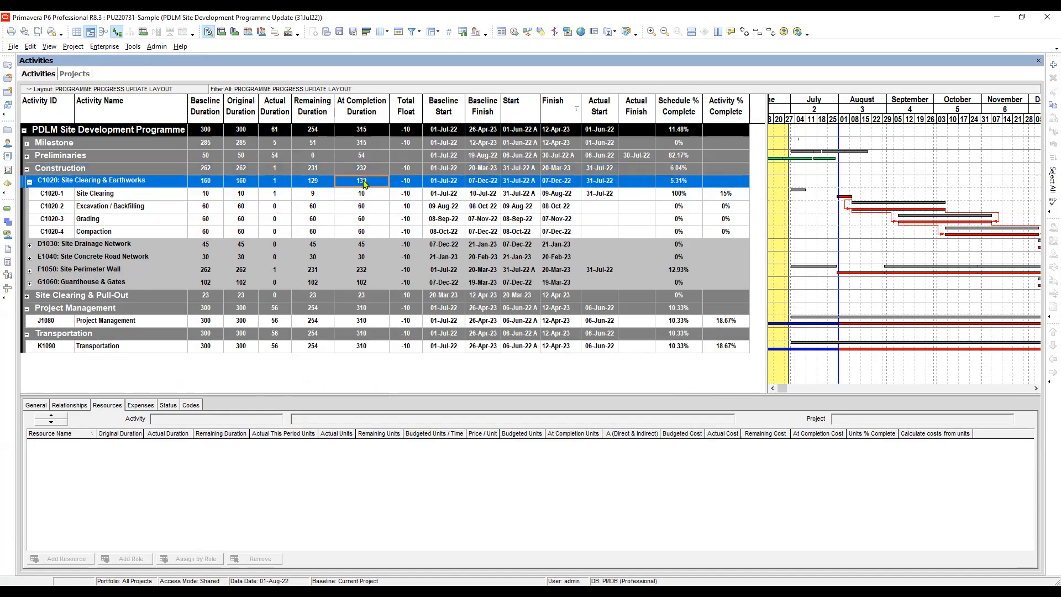
click(363, 170)
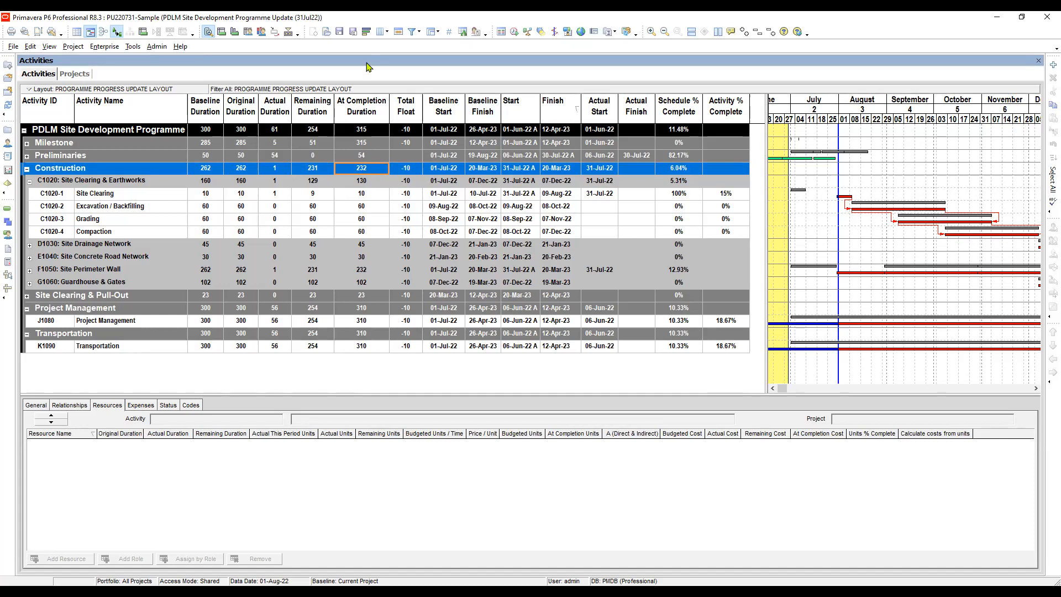
Remove the Baseline Duration, Original Duration, Actual Duration and Remaining Duration columns from the layout's selected columns
click(382, 32)
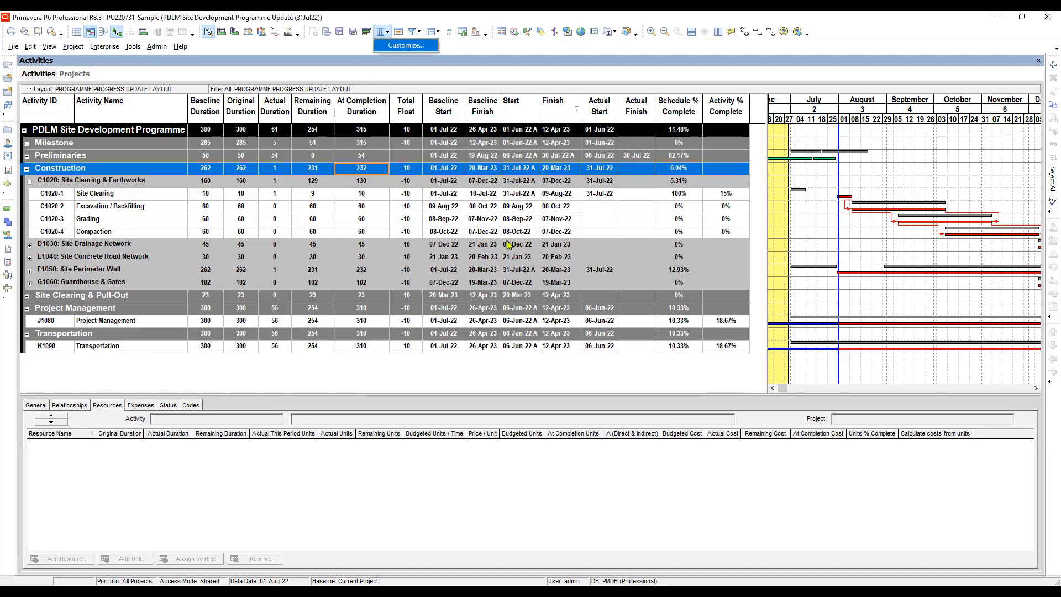
click(405, 46)
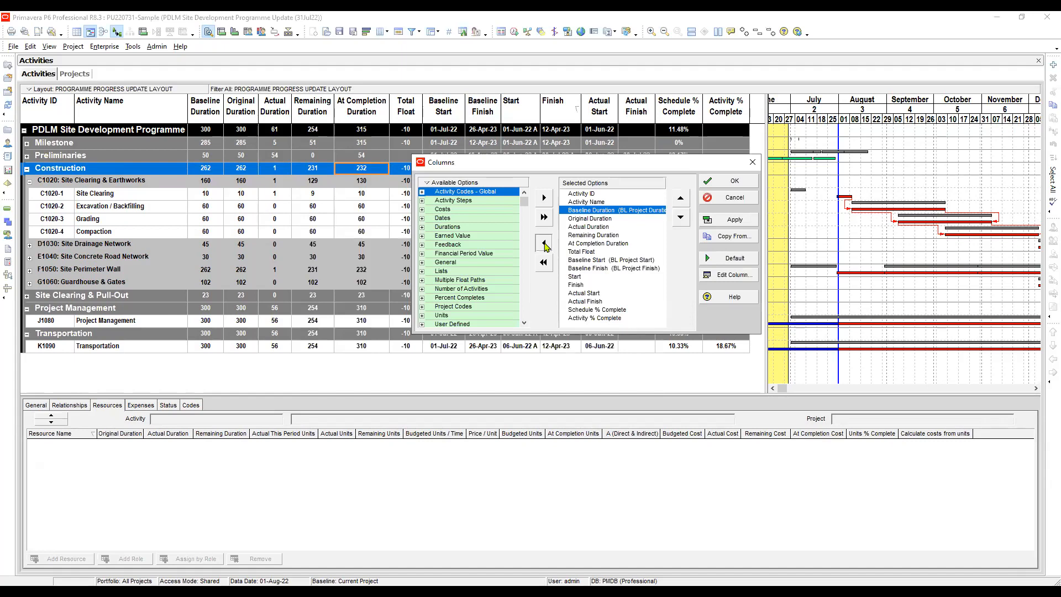
click(544, 244)
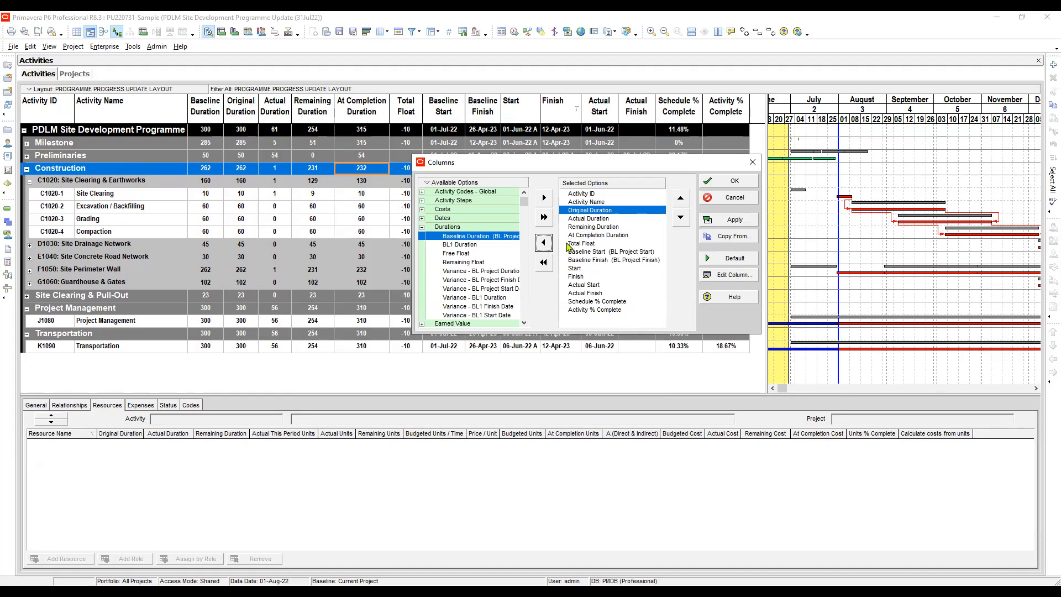
click(543, 247)
click(543, 246)
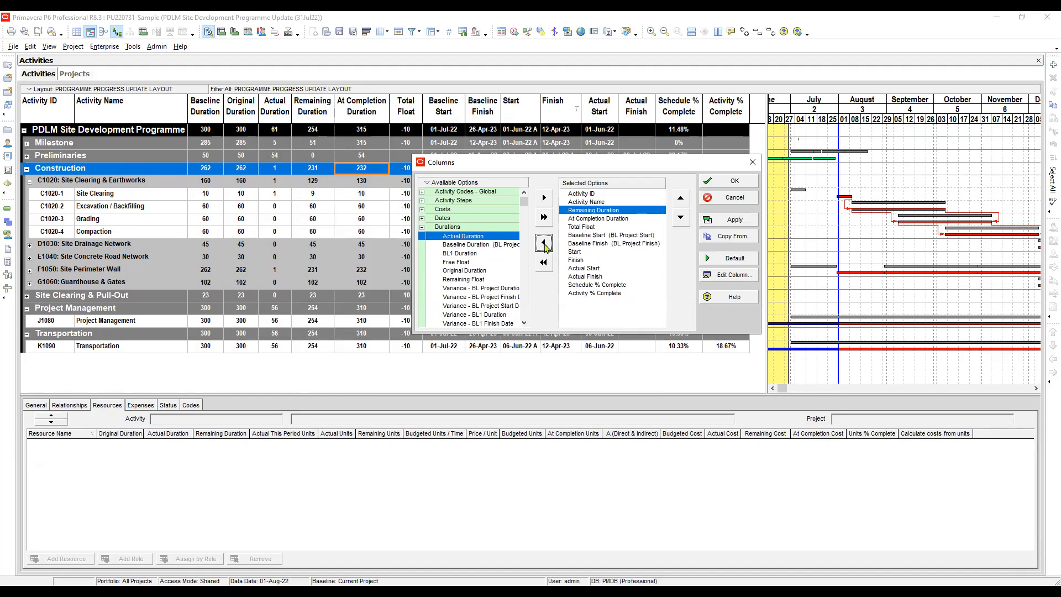
click(544, 243)
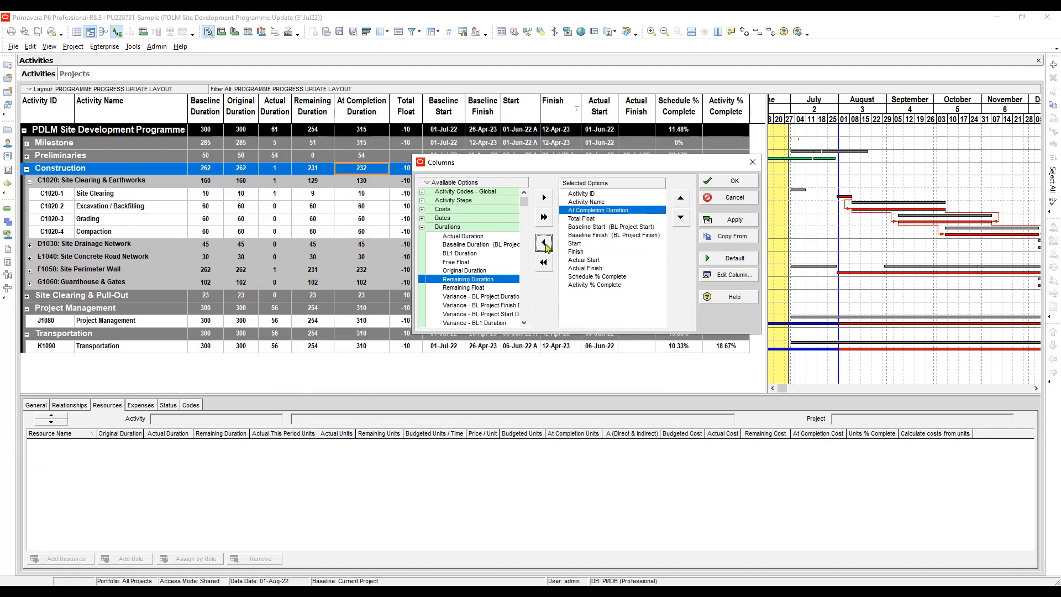
Remove At Completion Duration, Total Float, Baseline Start, Baseline Finish, Start, Finish and Schedule % Complete from the selected columns
click(545, 245)
click(545, 243)
click(545, 243)
click(544, 244)
click(544, 244)
click(544, 243)
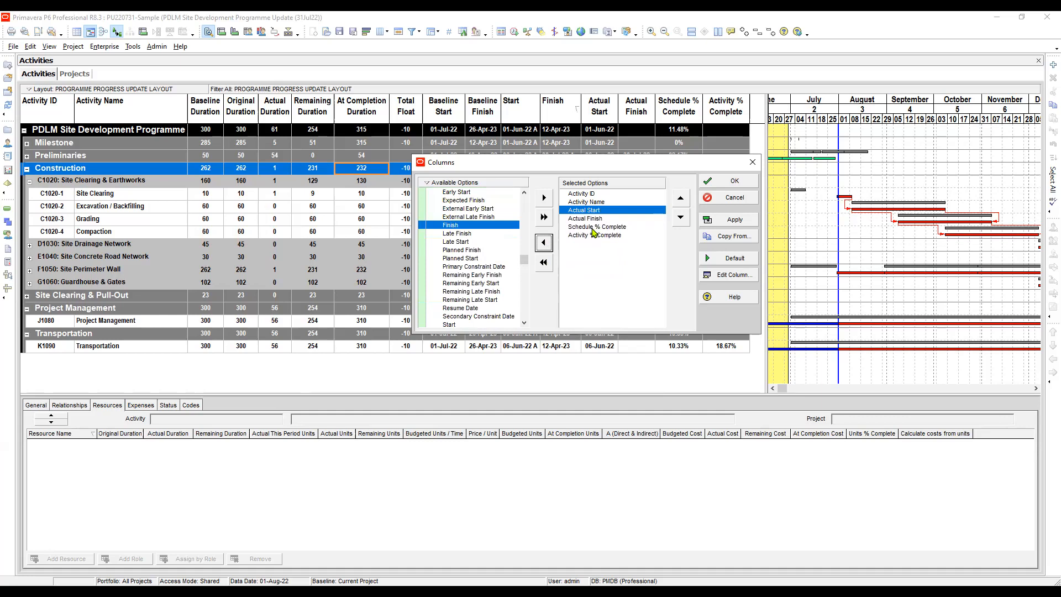
click(592, 227)
click(545, 243)
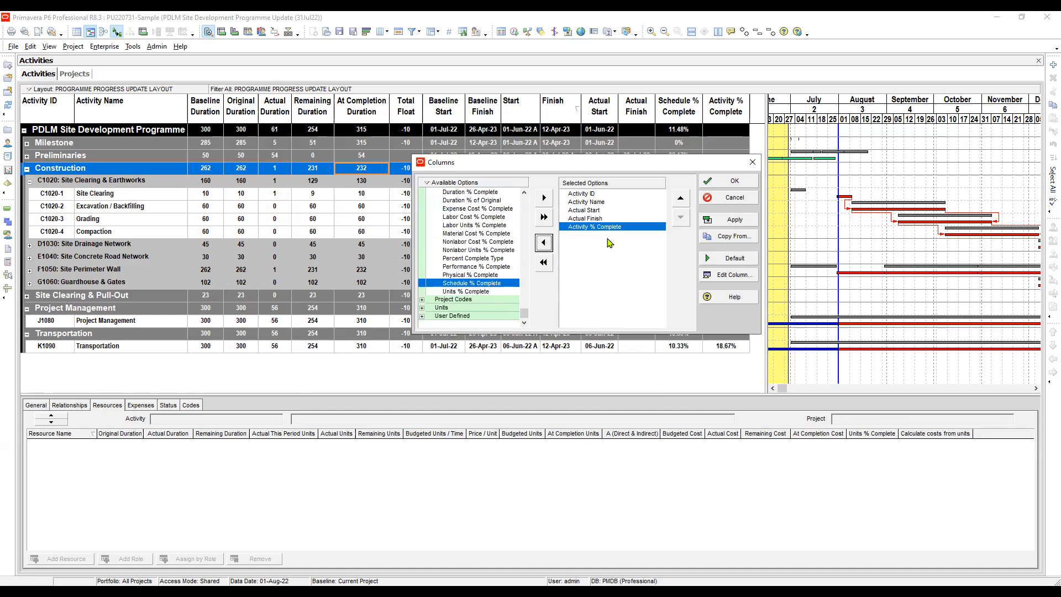
Highlight Actual Start, Actual Finish and Activity % Complete among the selected columns, and check the available Physical and Units % Complete options
click(593, 219)
click(590, 212)
drag(592, 215, 593, 229)
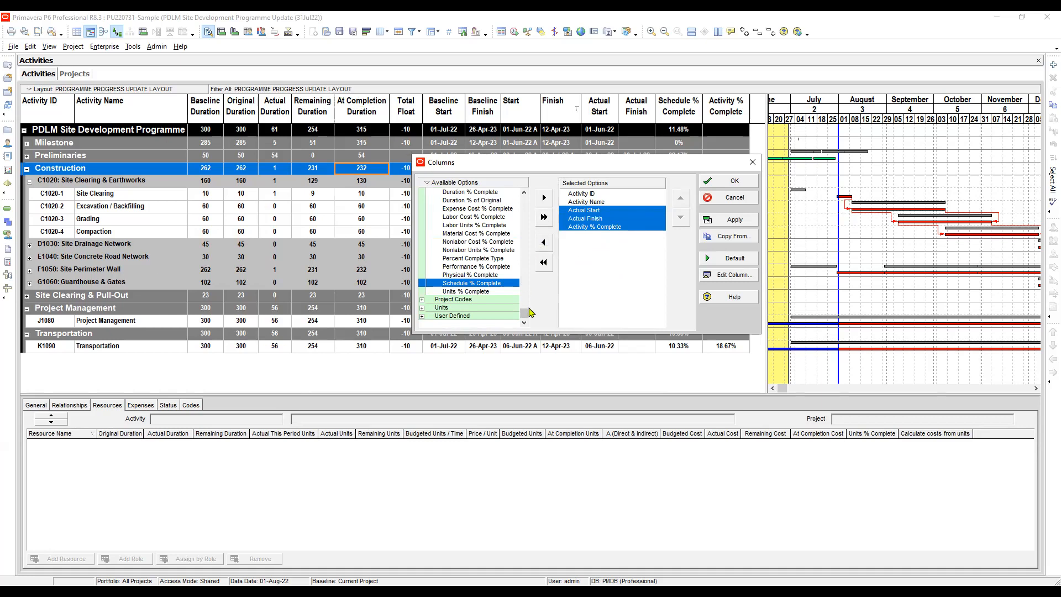
click(471, 292)
click(471, 276)
click(470, 291)
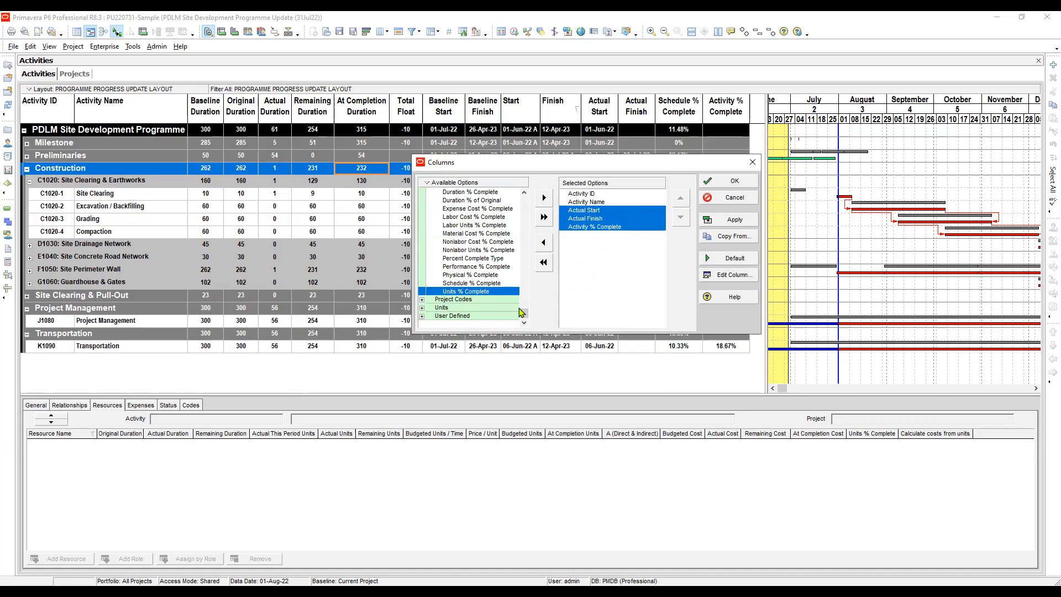
Collapse the Percent Completes category of available columns and expand the Units category
drag(523, 310, 523, 227)
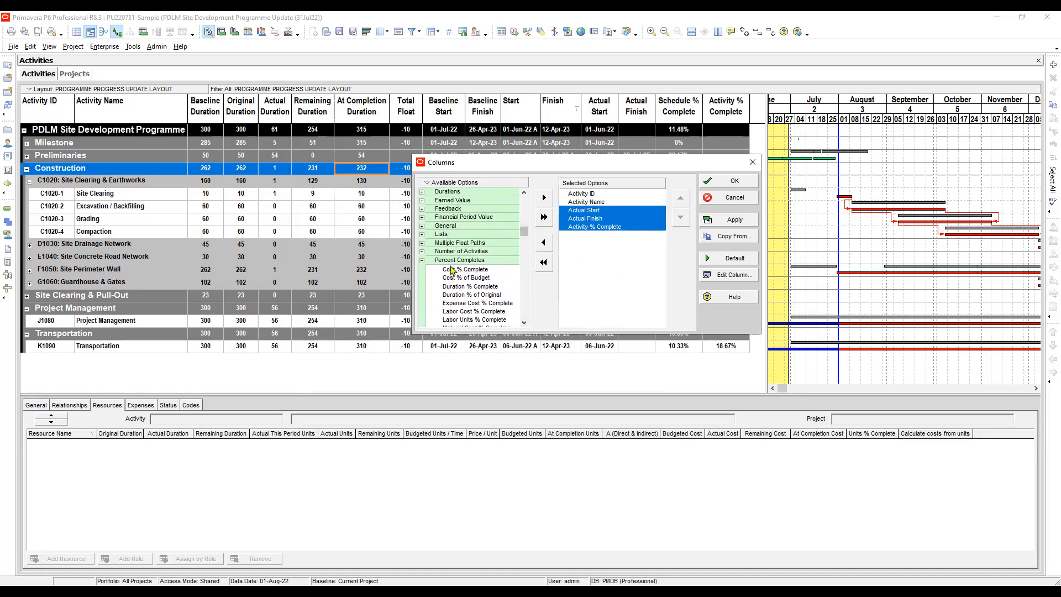
click(423, 262)
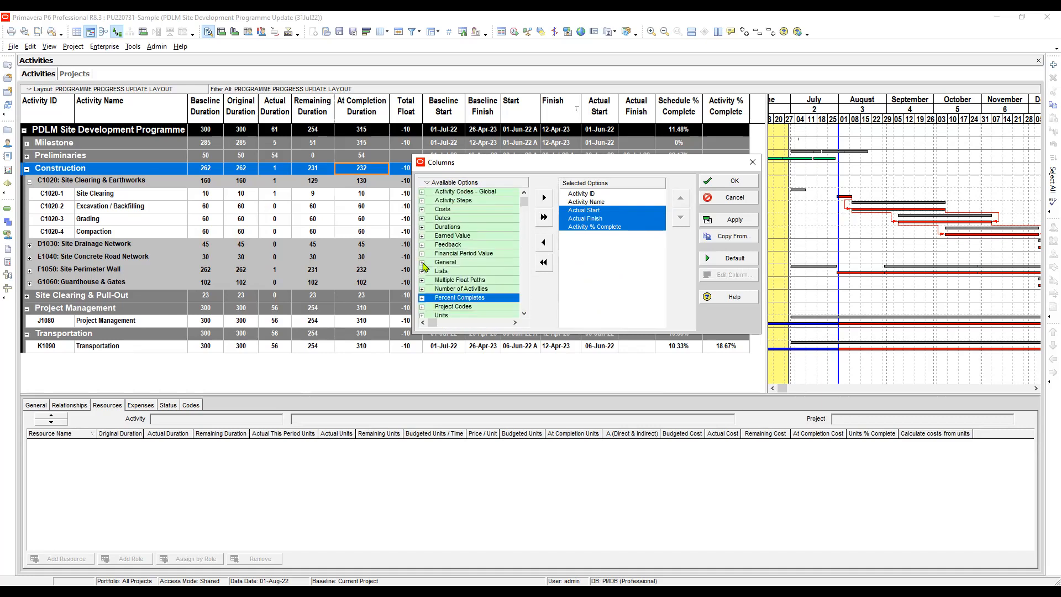
click(436, 307)
scroll(437, 302, down, 1)
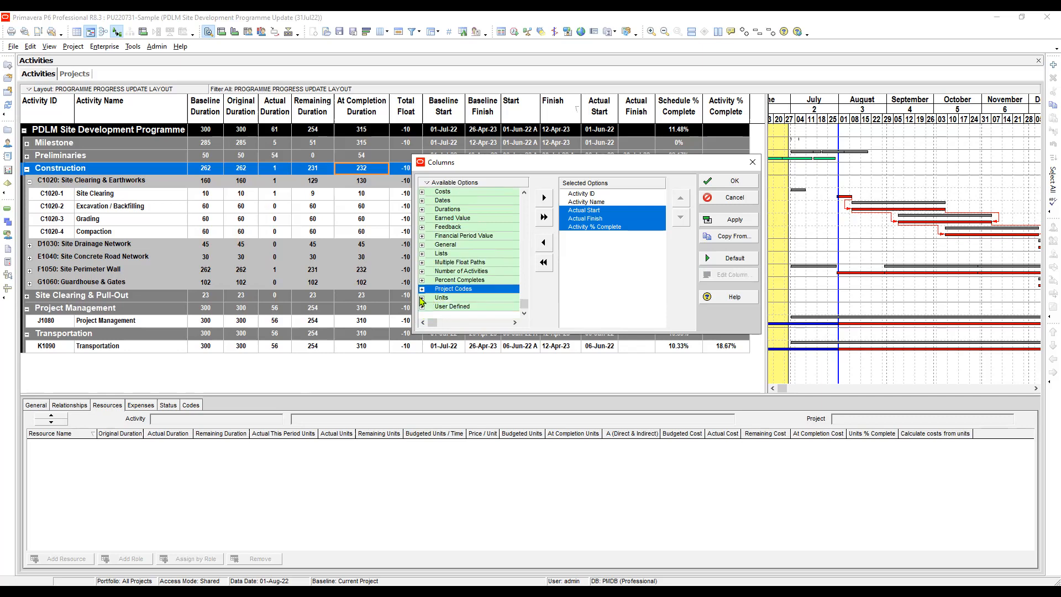
click(422, 298)
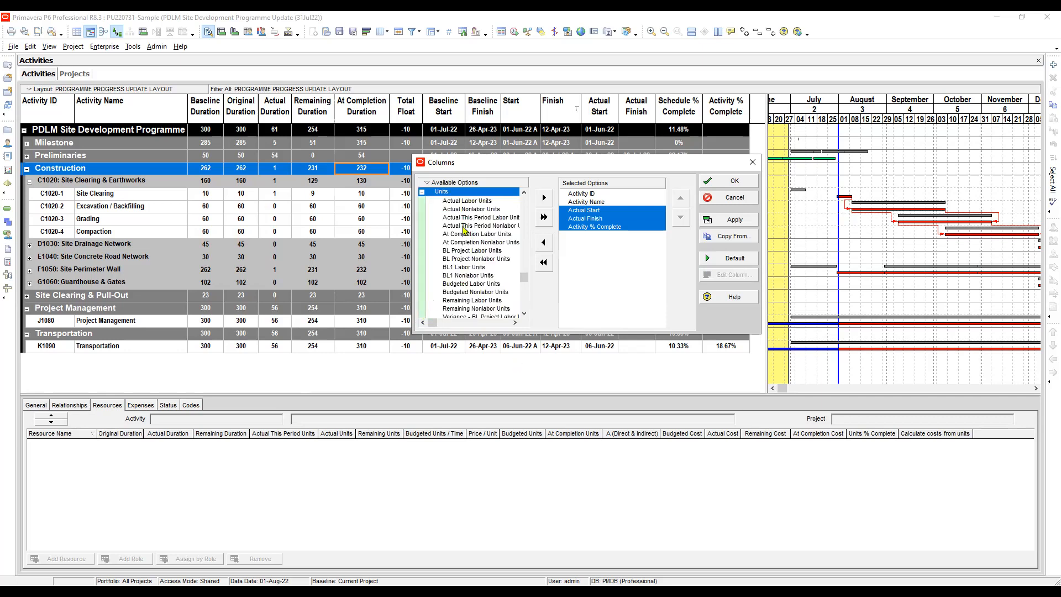
Examine the Actual, Actual This Period, At Completion, BL Project, BL1 and Budgeted labor and nonlabor unit columns in the Units category
click(472, 202)
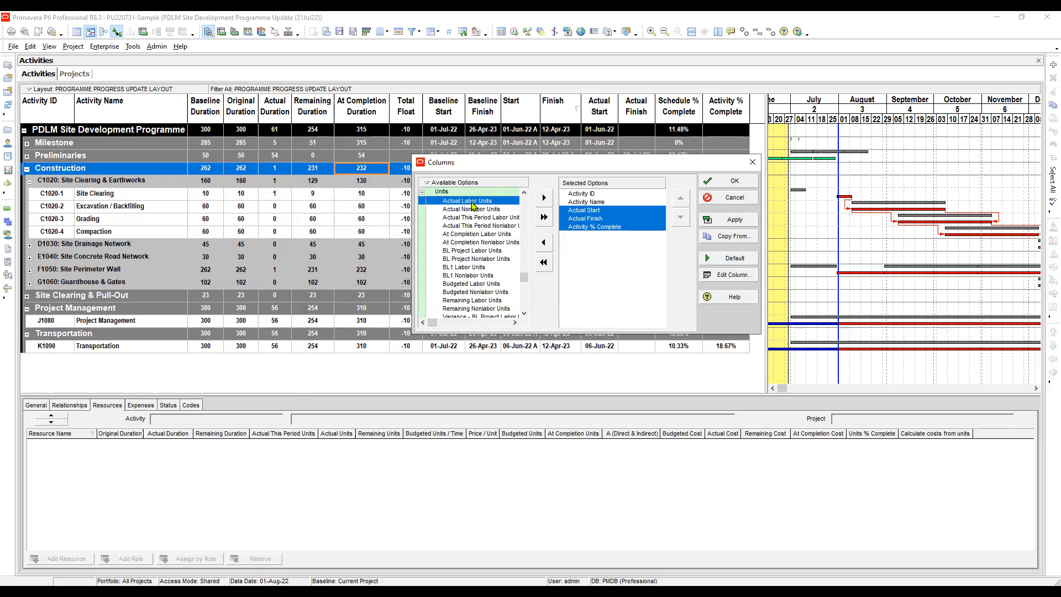
click(473, 210)
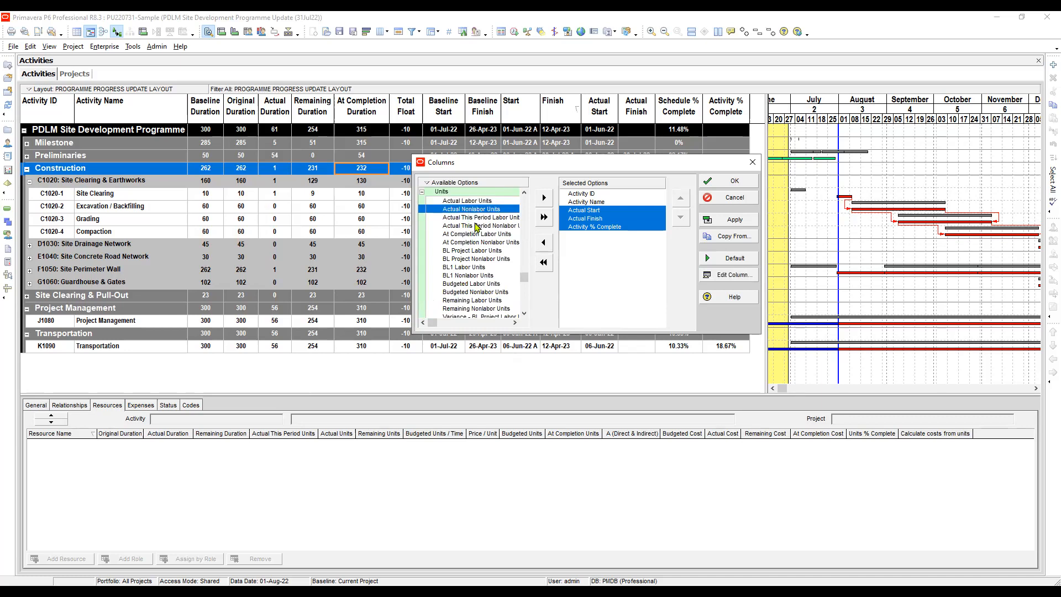
click(474, 219)
click(476, 226)
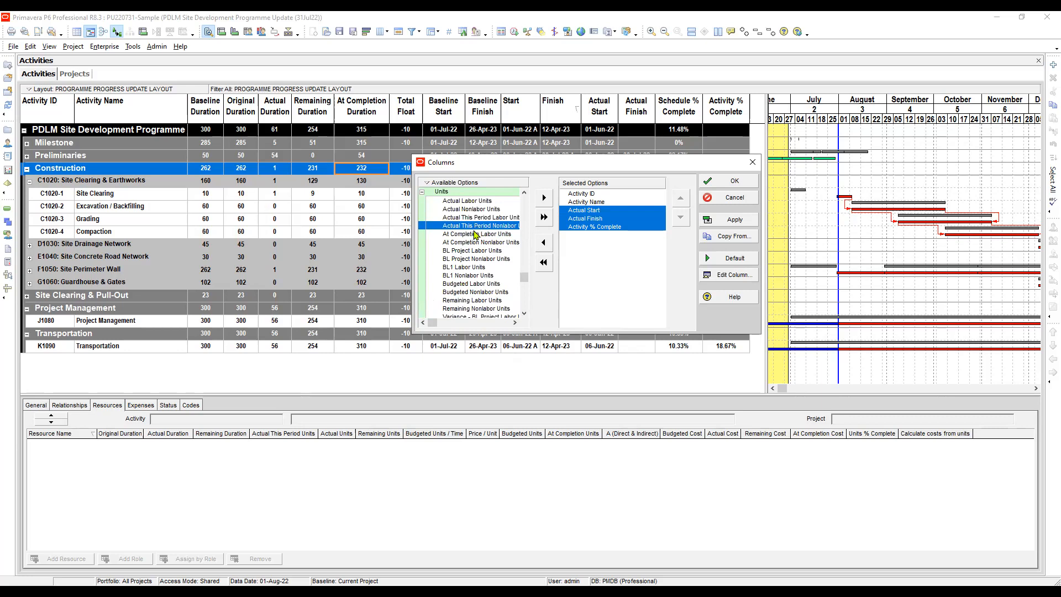
click(476, 234)
click(472, 243)
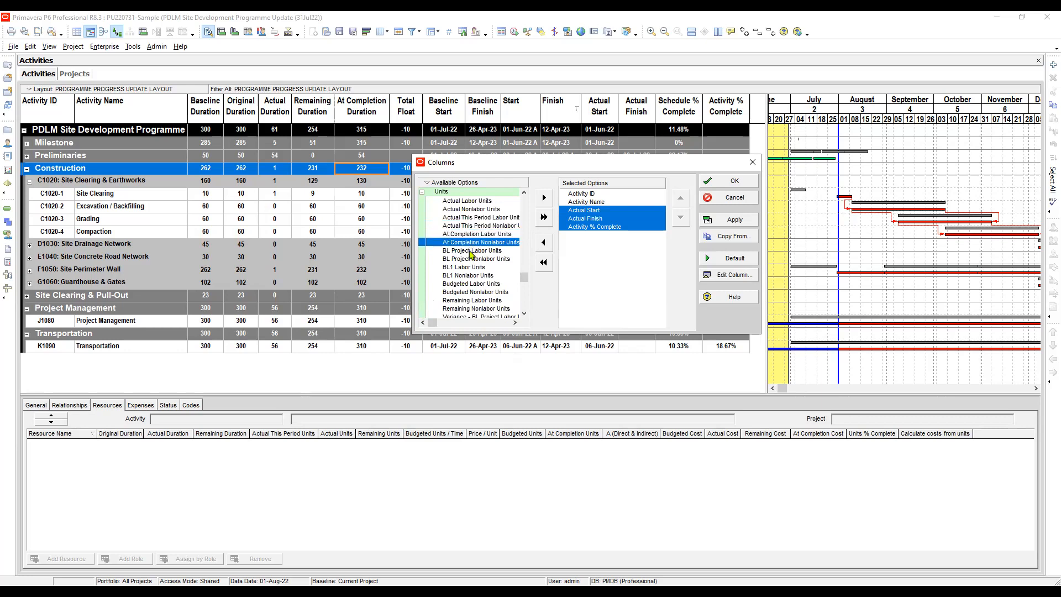
click(472, 251)
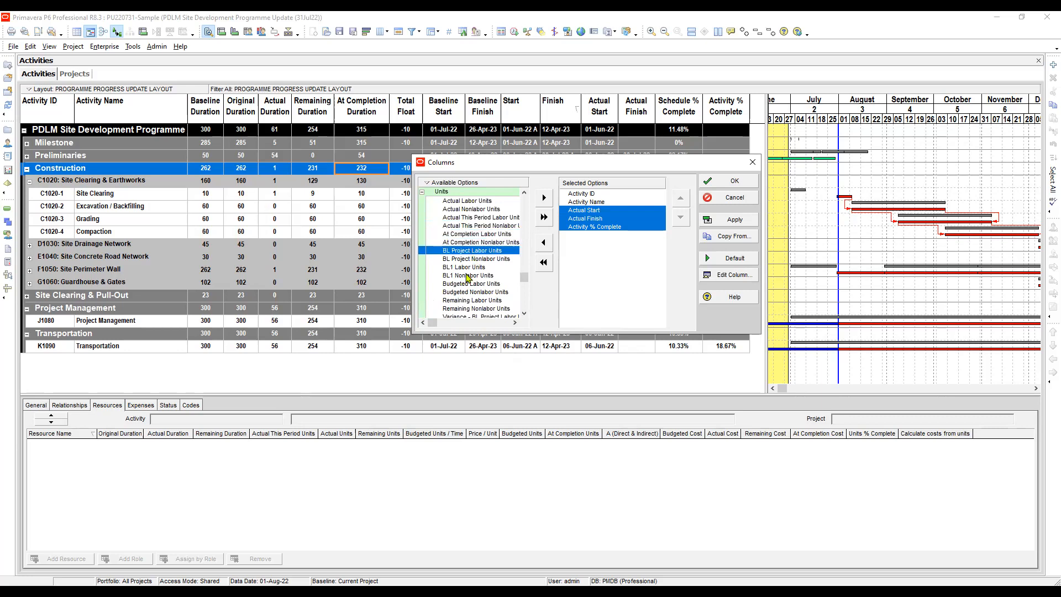
click(467, 276)
click(468, 283)
click(477, 218)
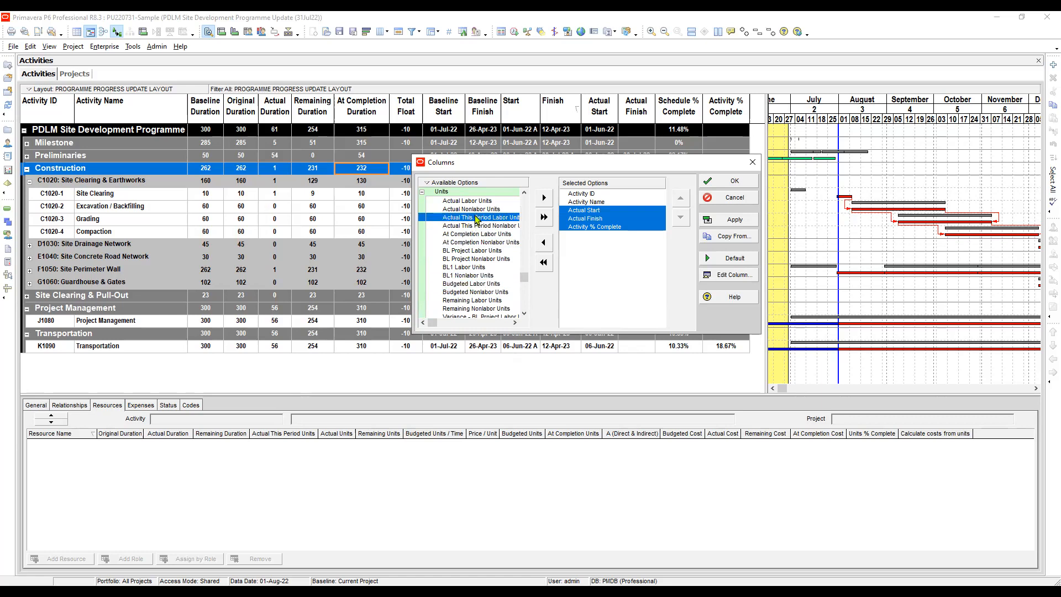
click(478, 202)
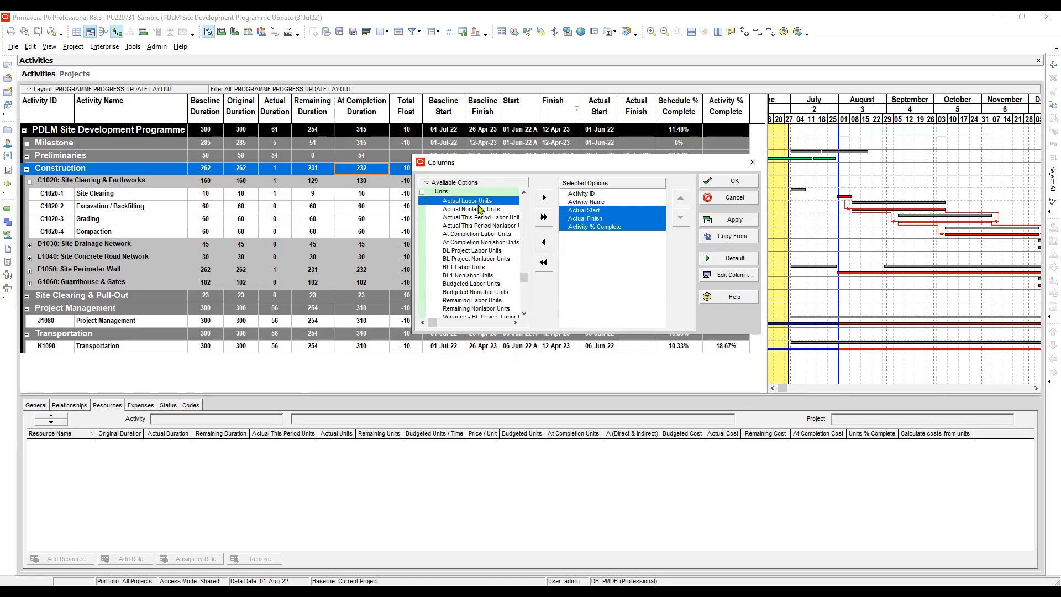
click(476, 211)
click(476, 203)
click(481, 210)
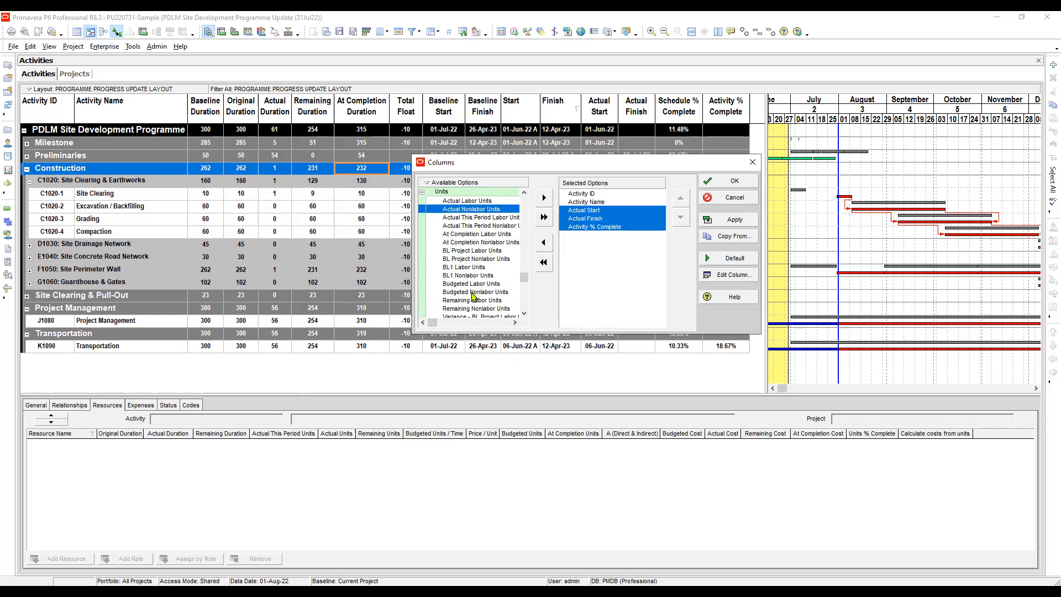
click(479, 235)
click(484, 259)
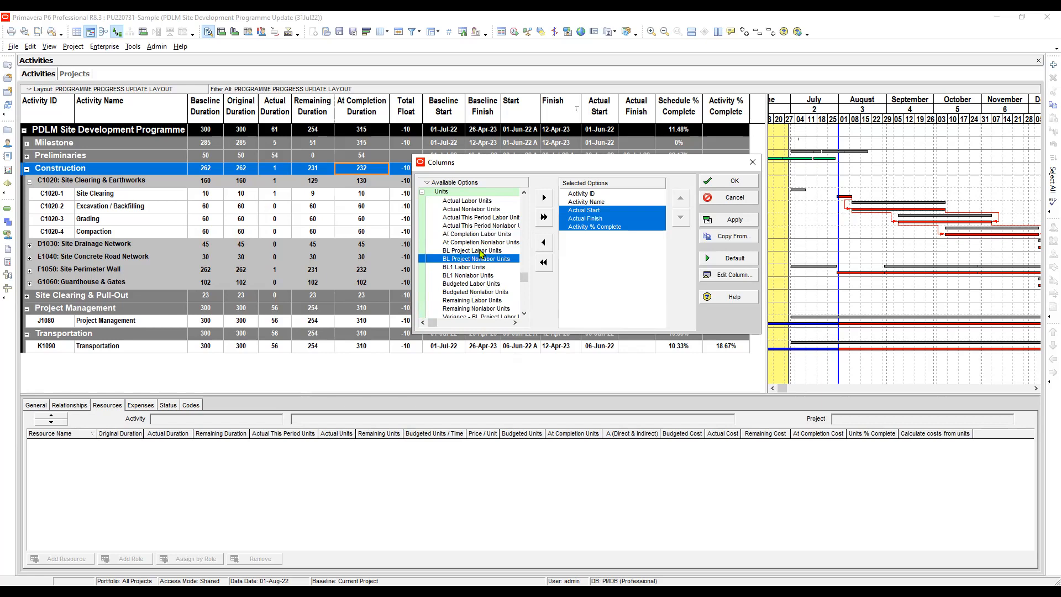
scroll(481, 254, down, 1)
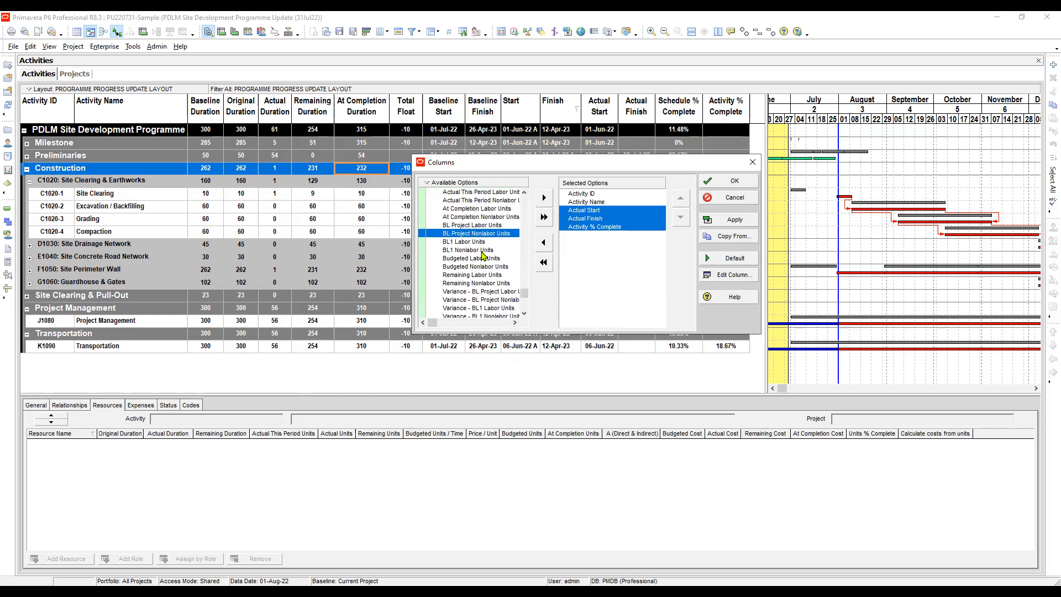
Compare the Actual Labor Units and Actual Nonlabor Units options among the available columns
click(478, 218)
scroll(478, 218, up, 1)
click(478, 218)
click(485, 210)
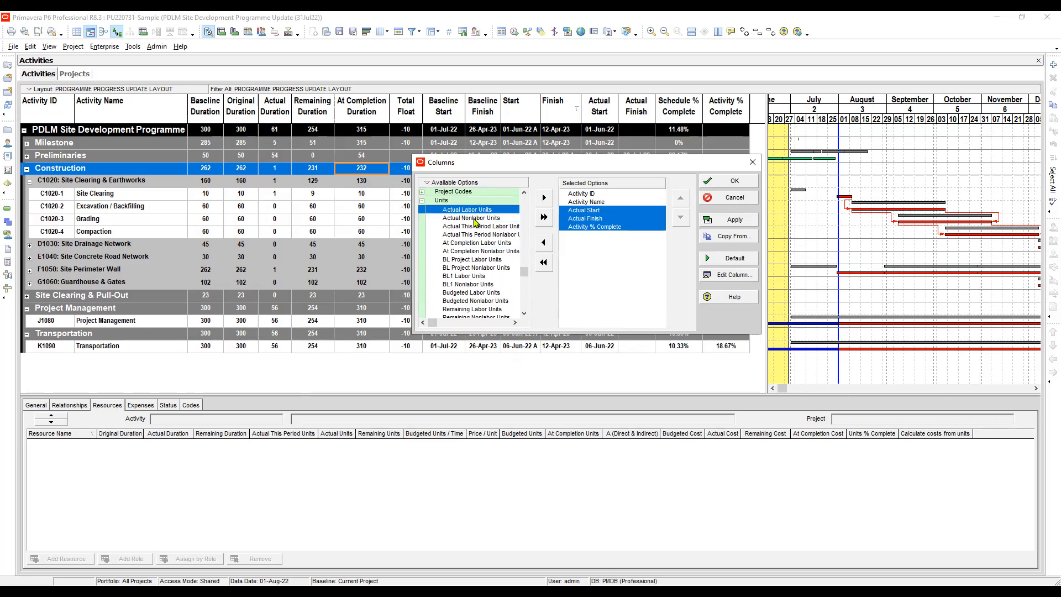
click(471, 220)
click(482, 226)
click(484, 210)
click(485, 218)
click(484, 210)
click(486, 219)
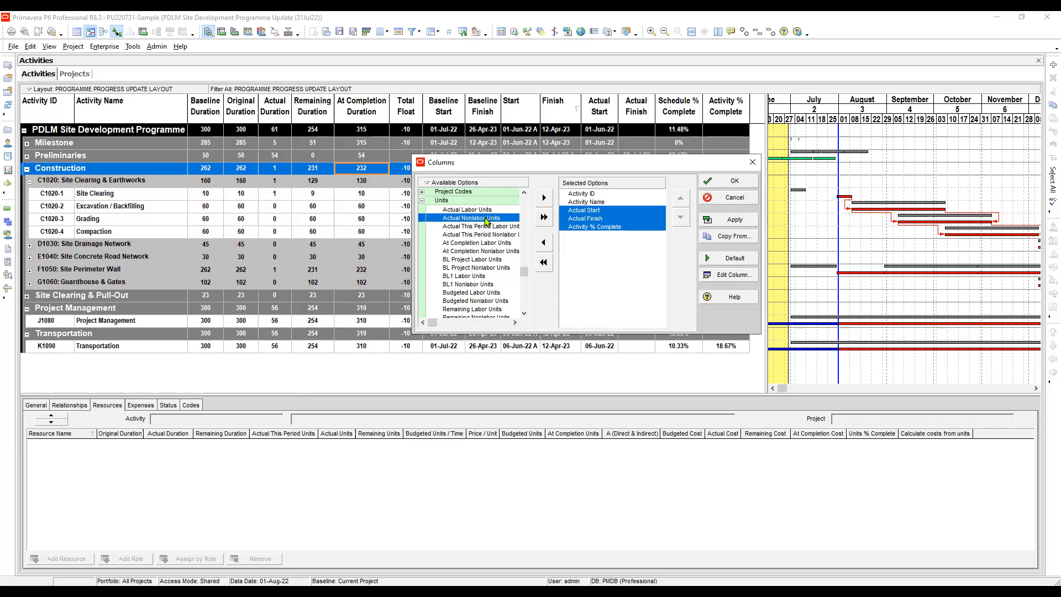
click(486, 210)
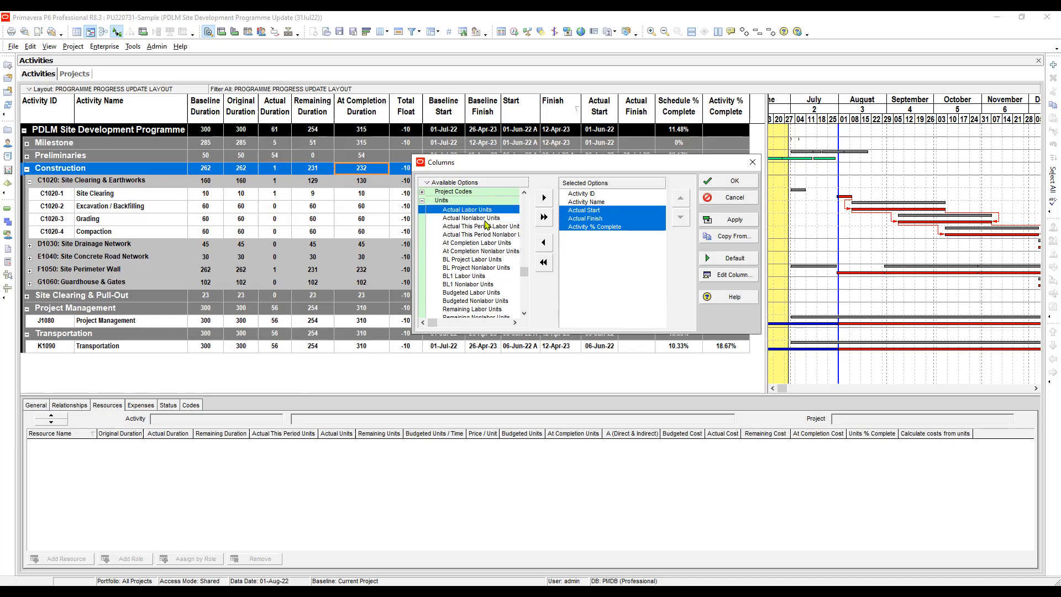
click(485, 220)
click(482, 212)
click(471, 220)
click(471, 212)
Collapse the Units category and review the other available column categories, including Lists, Multiple Float Paths, Percent Completes and Project Codes
click(422, 202)
click(453, 298)
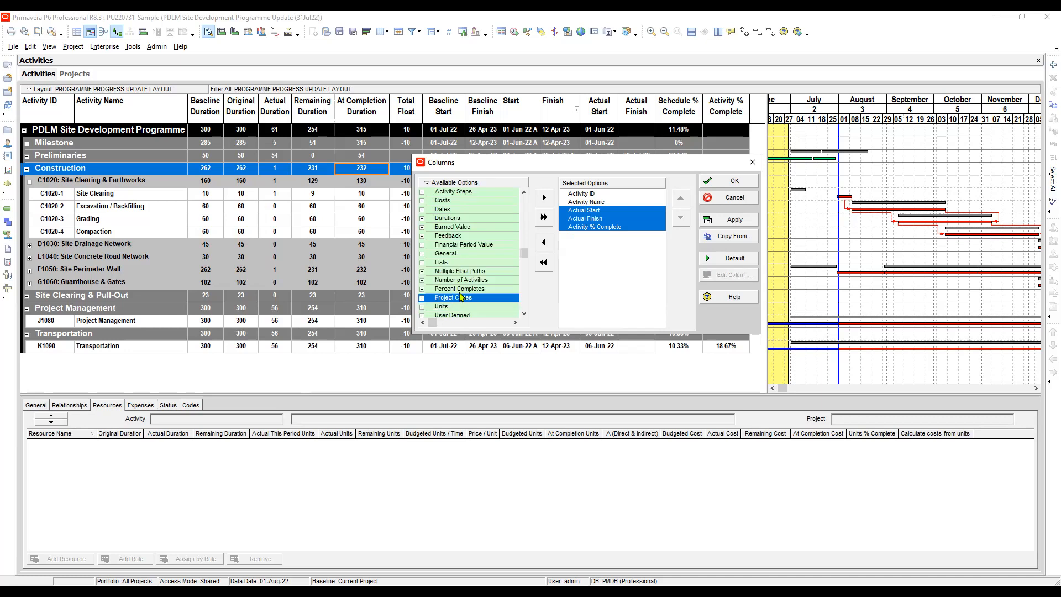
click(471, 264)
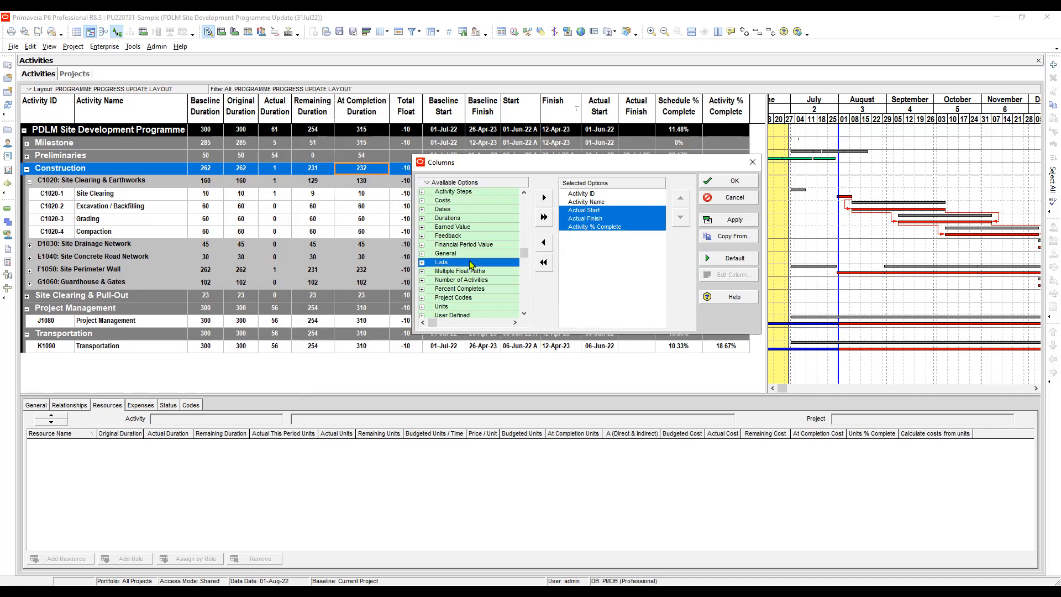
click(467, 272)
scroll(466, 277, down, 1)
click(466, 280)
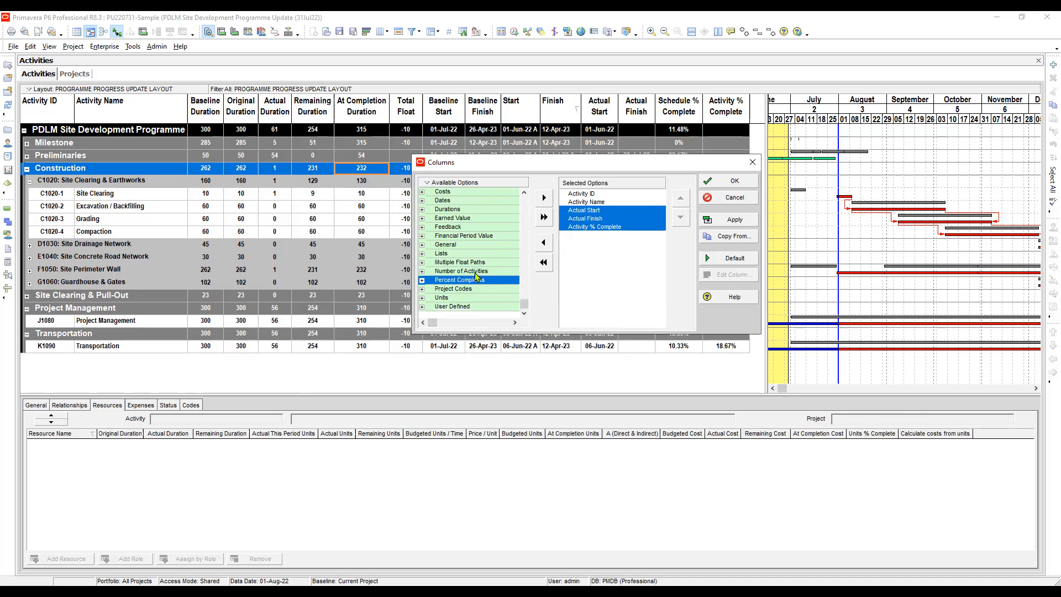
click(456, 291)
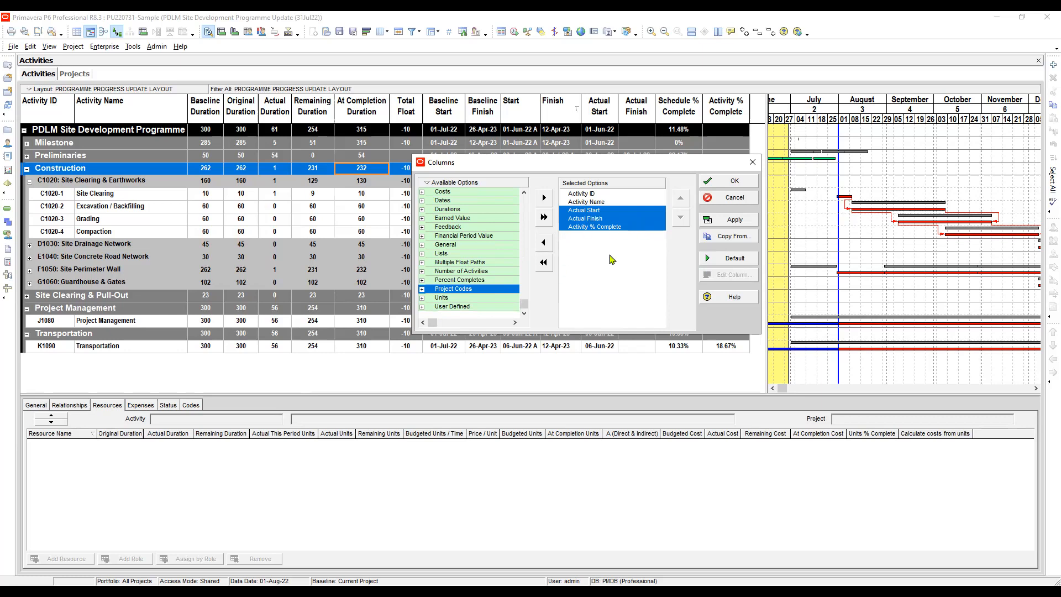
click(442, 256)
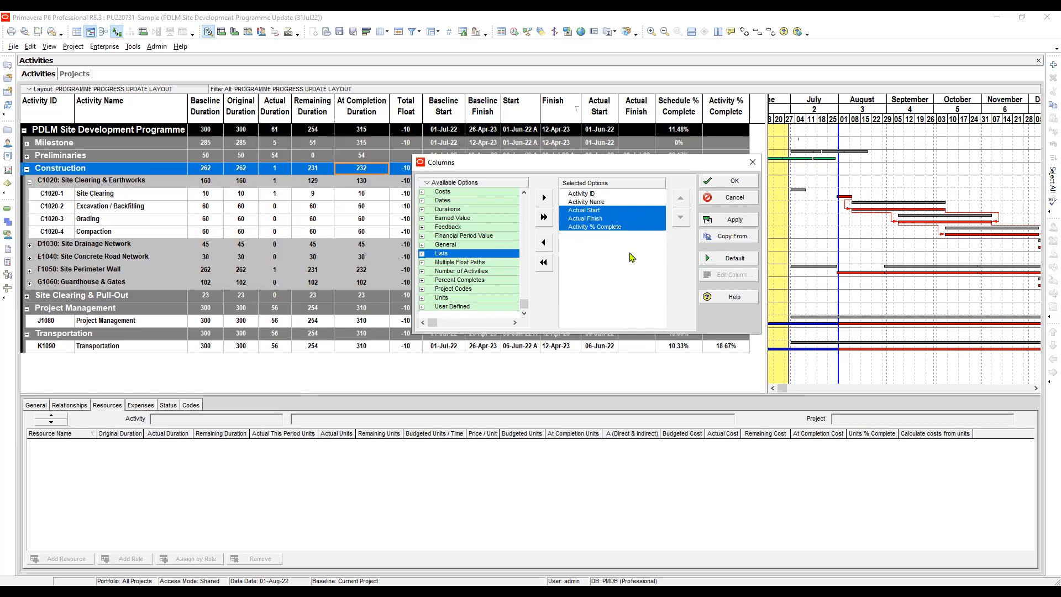
Examine the Percent Completes category of available columns, including Cost % Complete, Nonlabor Cost % Complete and Nonlabor Units % Complete
click(421, 281)
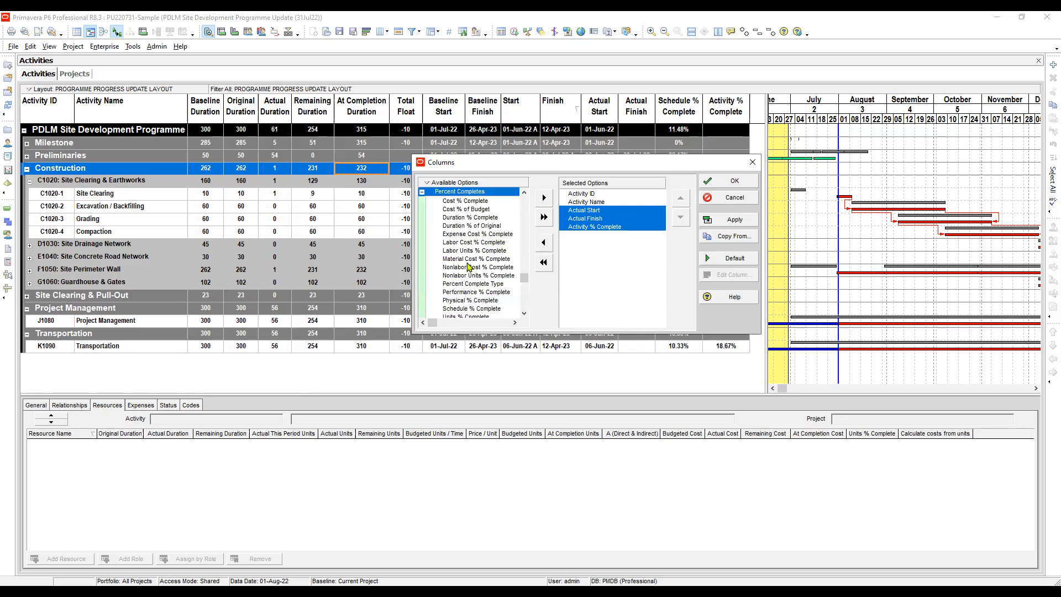
click(473, 202)
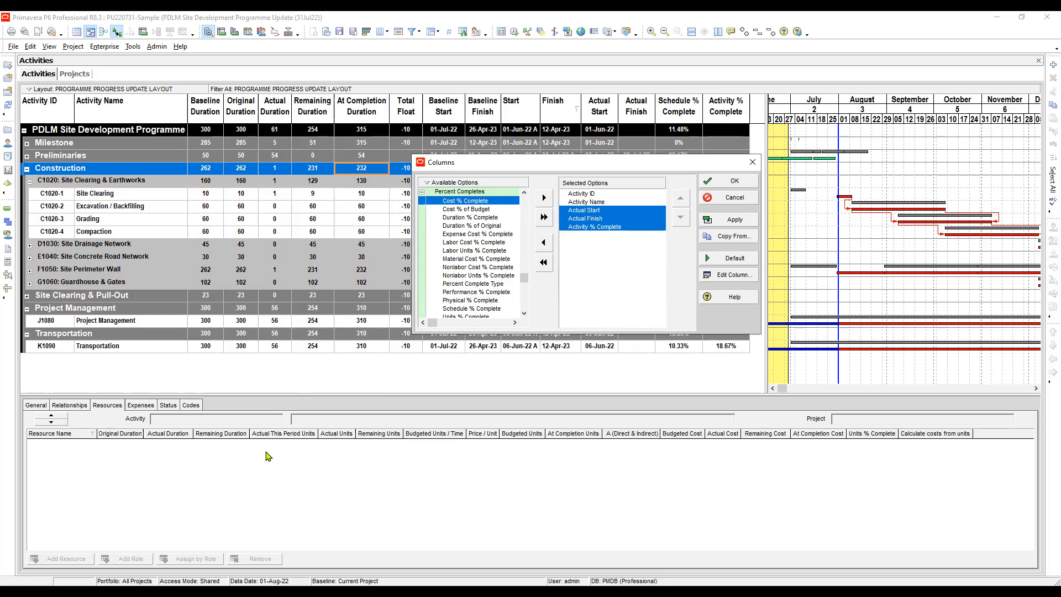
click(475, 260)
click(473, 268)
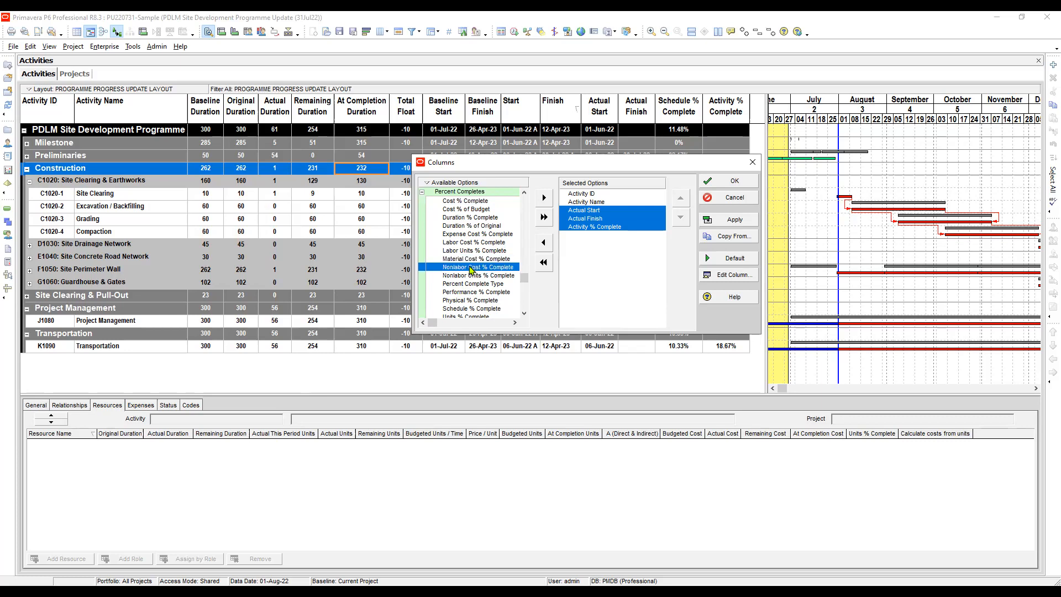
click(489, 275)
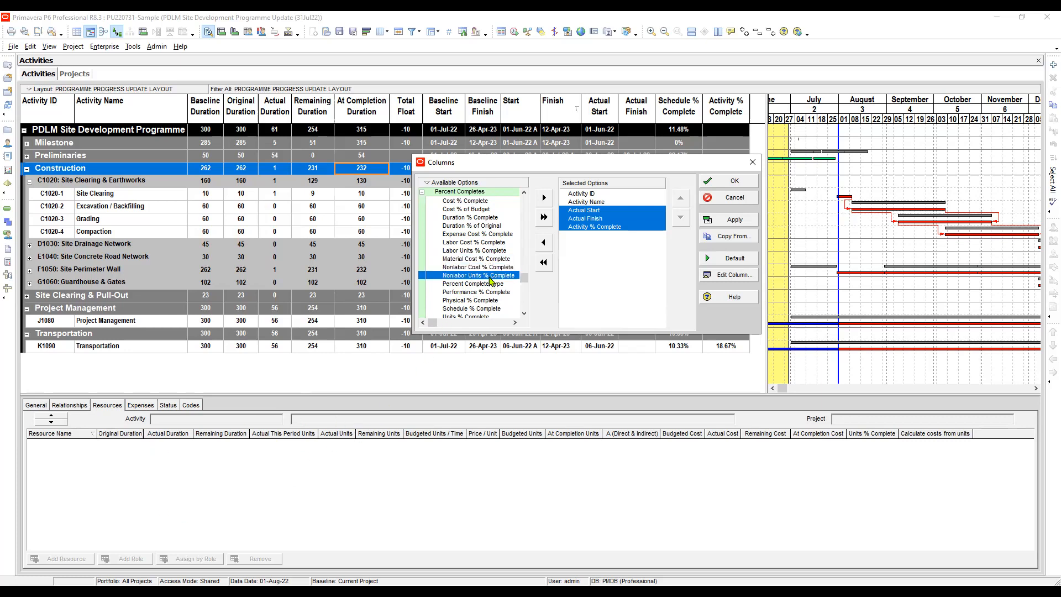
scroll(488, 282, down, 2)
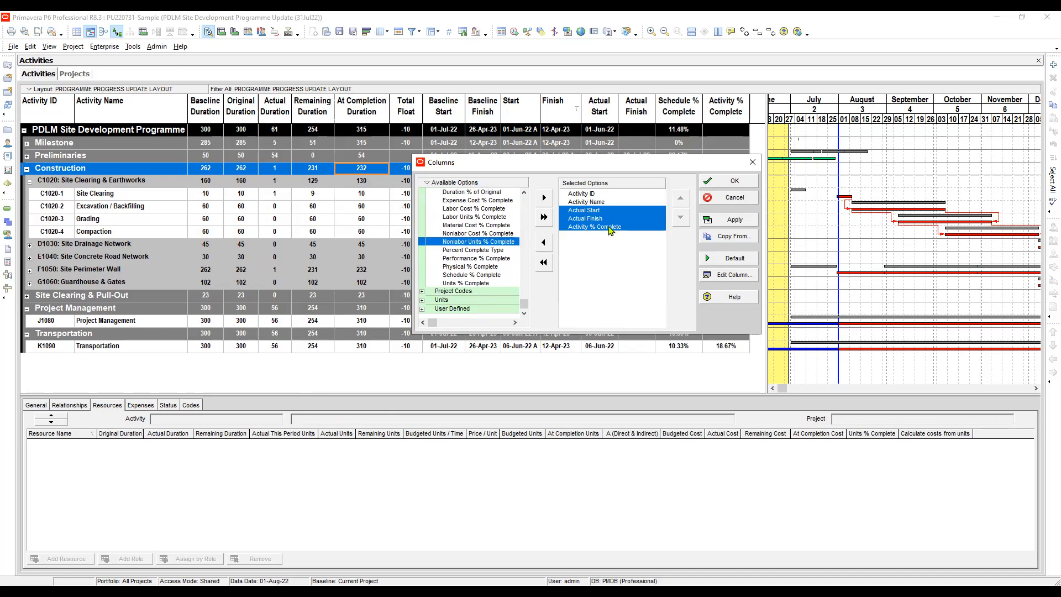
Accept the reduced column selection and narrow the activity table to end just after the Activity % Complete column
click(726, 184)
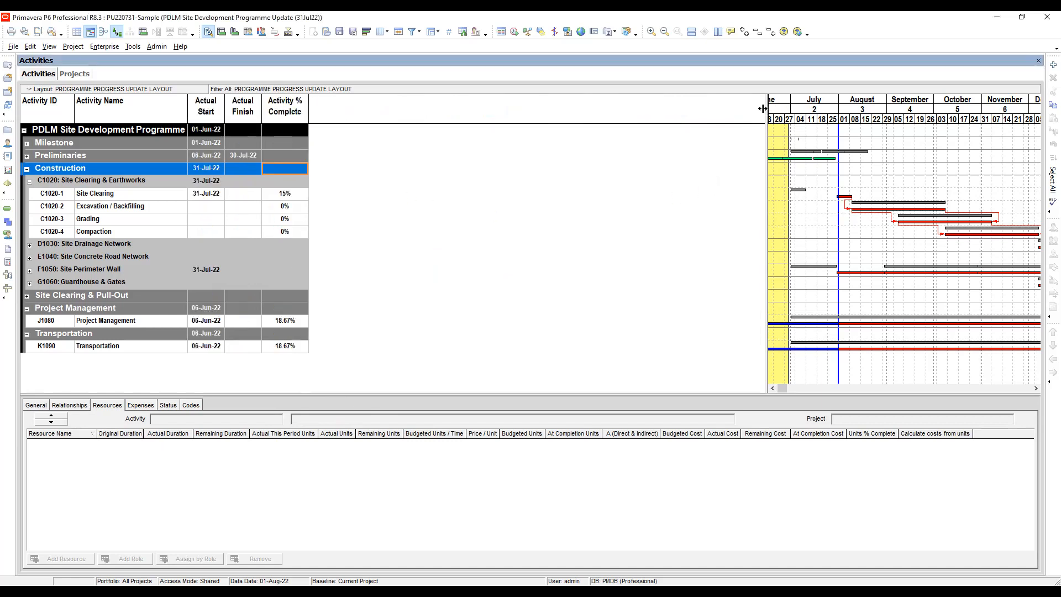
drag(765, 107, 333, 149)
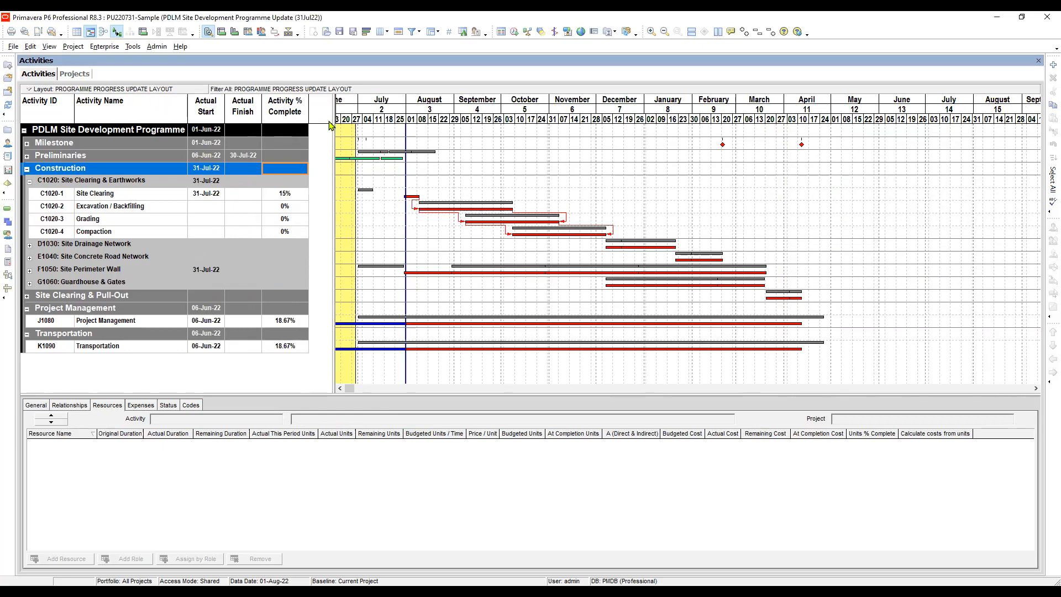
drag(333, 115, 317, 119)
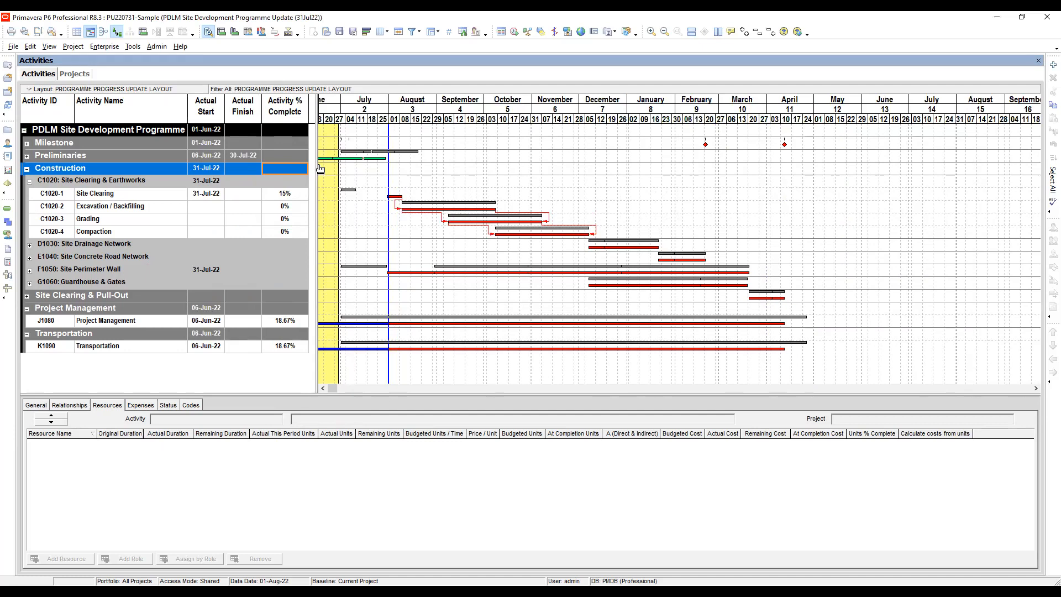
Export the activity table to an Excel file named PU220831-Activity Window in the Documents folder
right_click(235, 184)
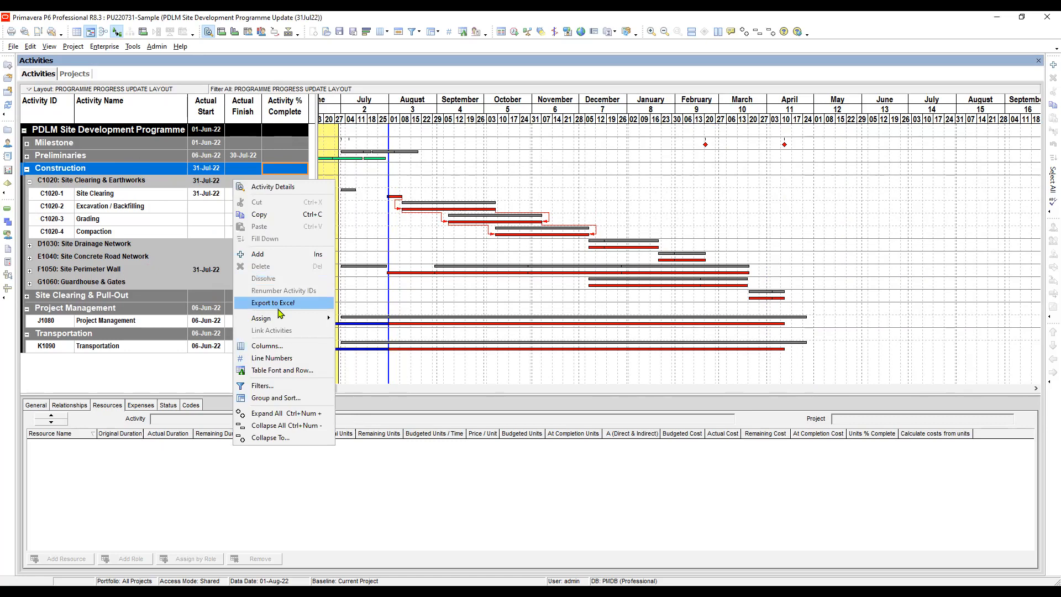
click(278, 304)
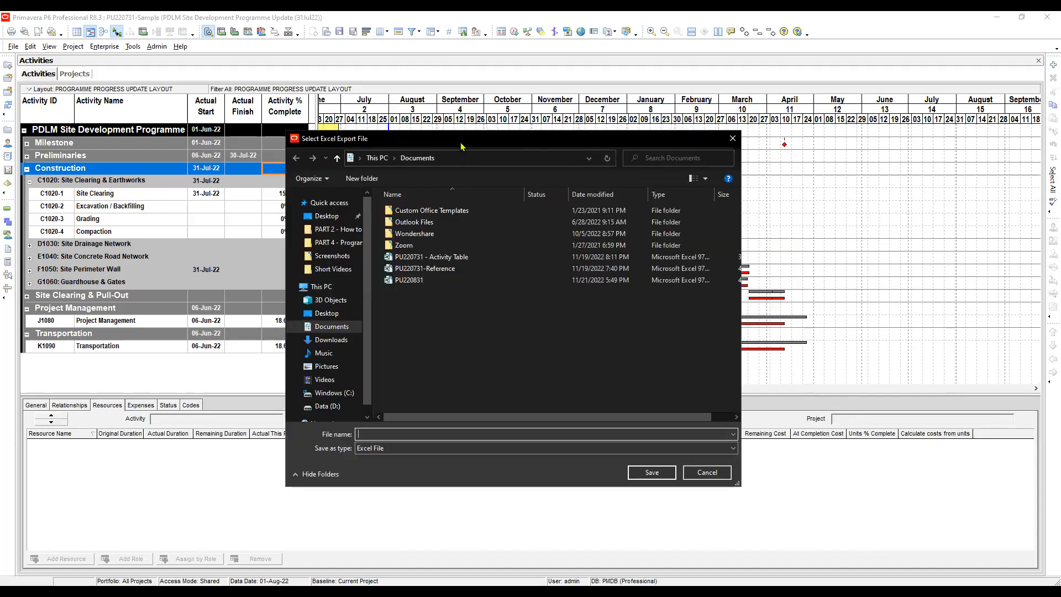
click(409, 280)
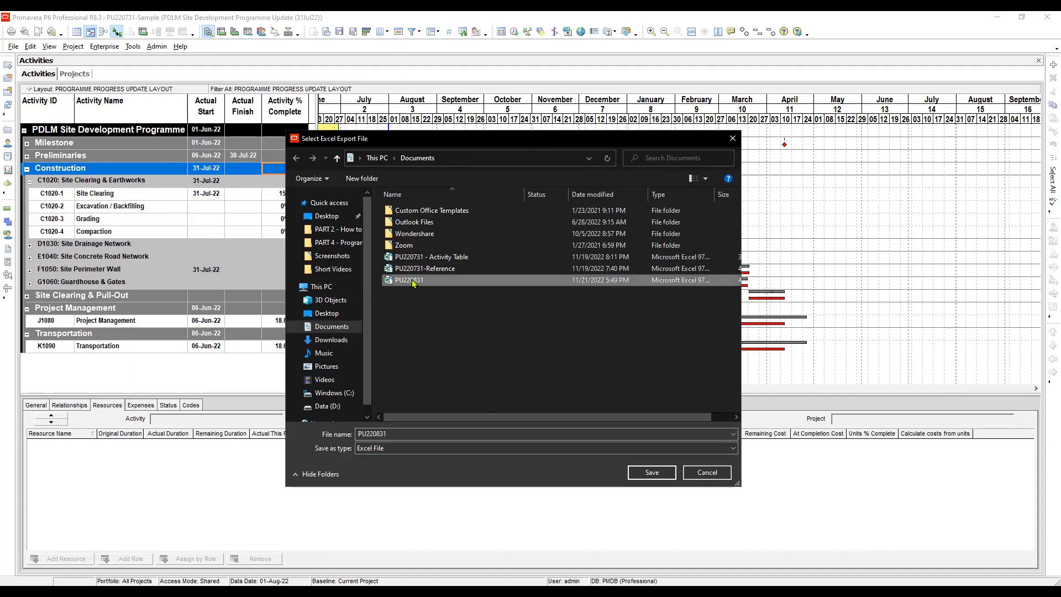
click(402, 432)
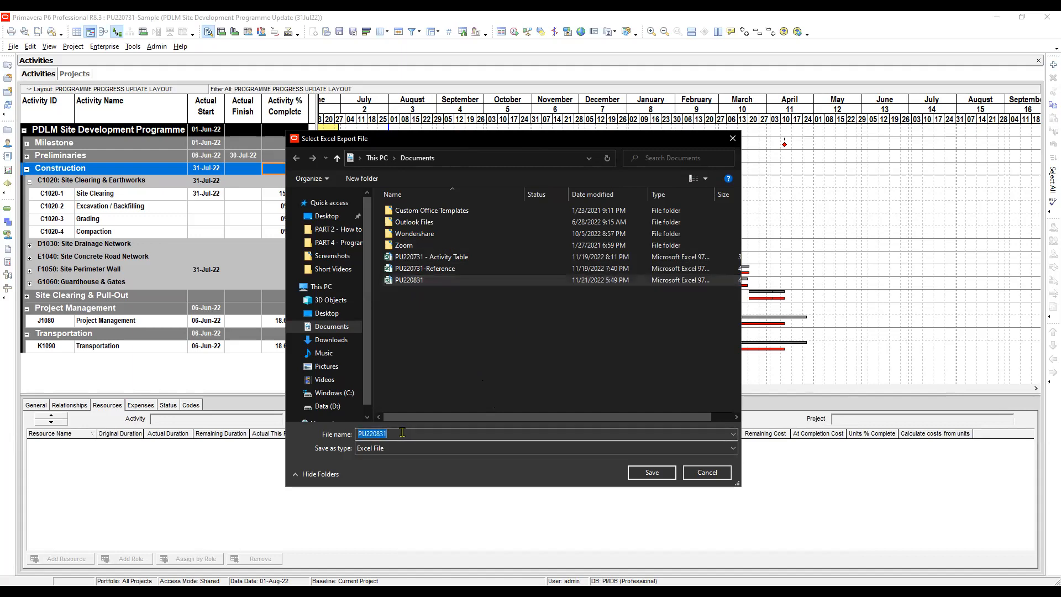
click(407, 431)
text(-Acti)
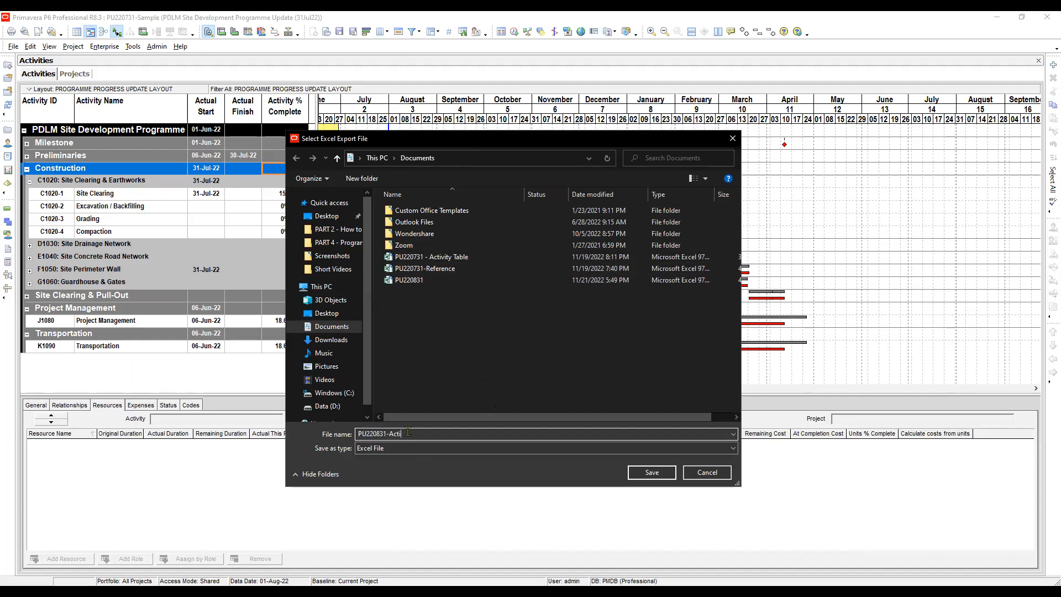
text(vity Window)
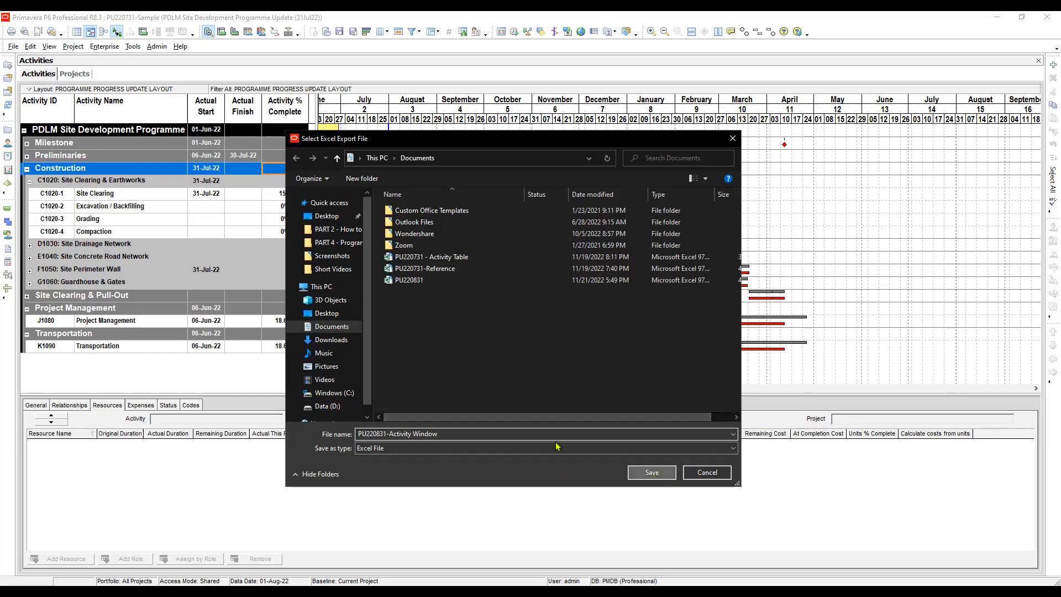
key(Return)
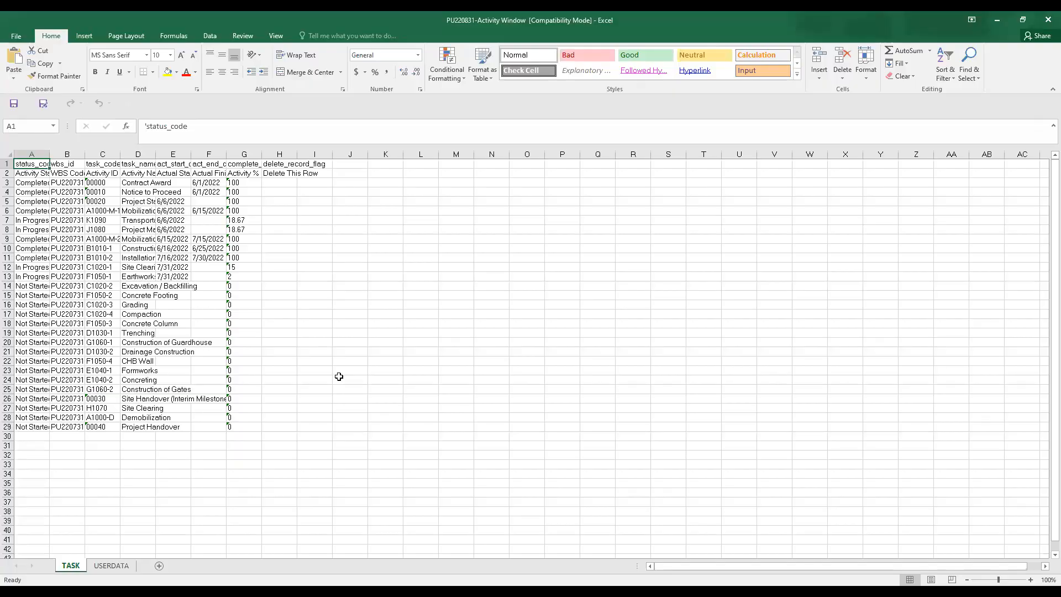
In Excel, autofit all column widths of the TASK sheet in the exported PU220831-Activity Window workbook
click(339, 376)
click(219, 444)
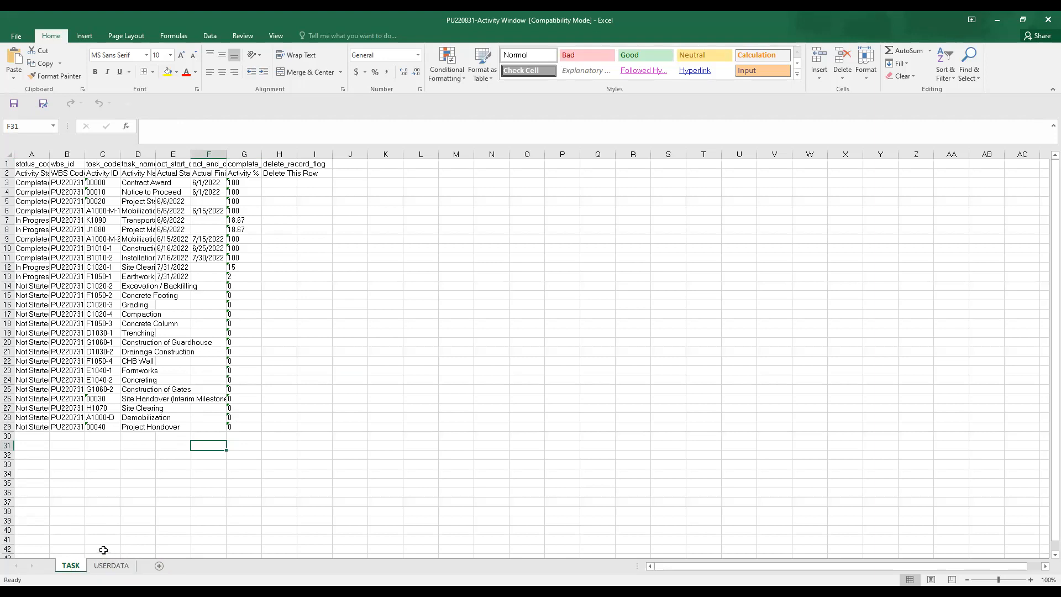
click(9, 155)
double_click(120, 154)
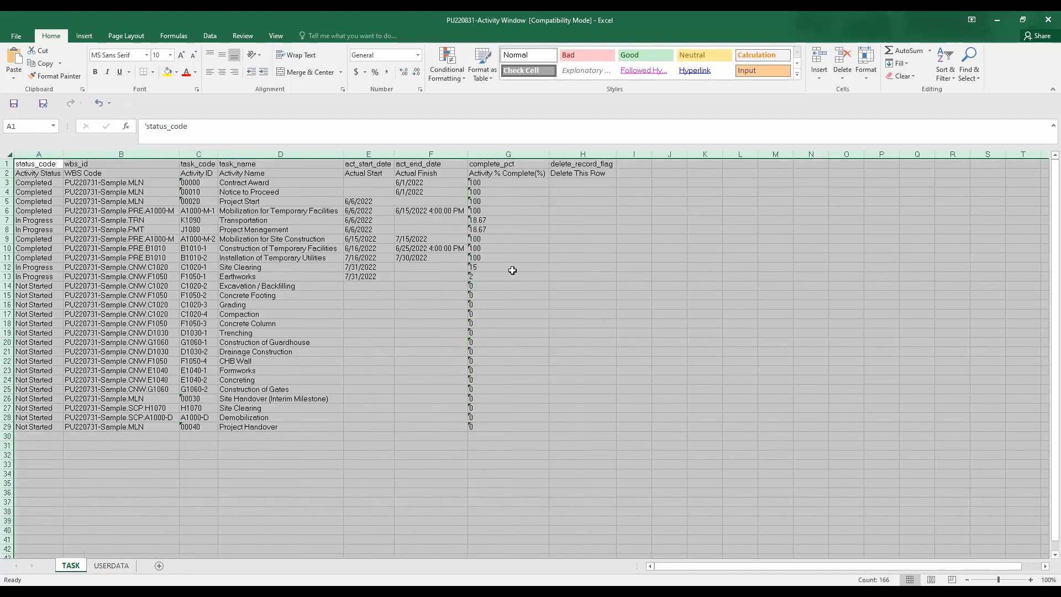
click(530, 284)
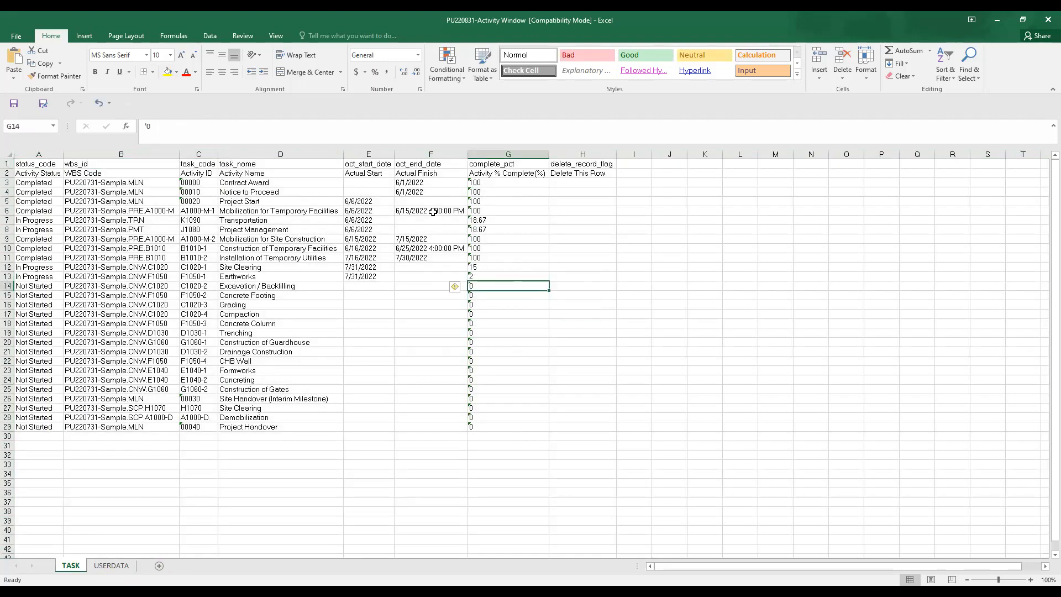
Examine the Actual Start and Actual Finish date entries of the completed activities in rows 6 to 11
click(435, 211)
click(486, 211)
click(417, 209)
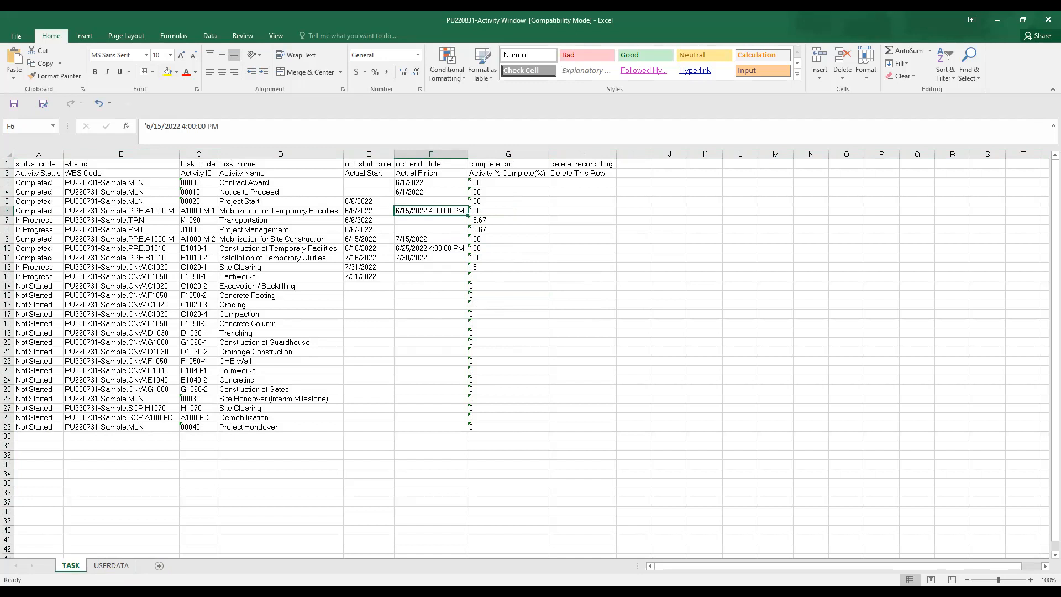
click(369, 212)
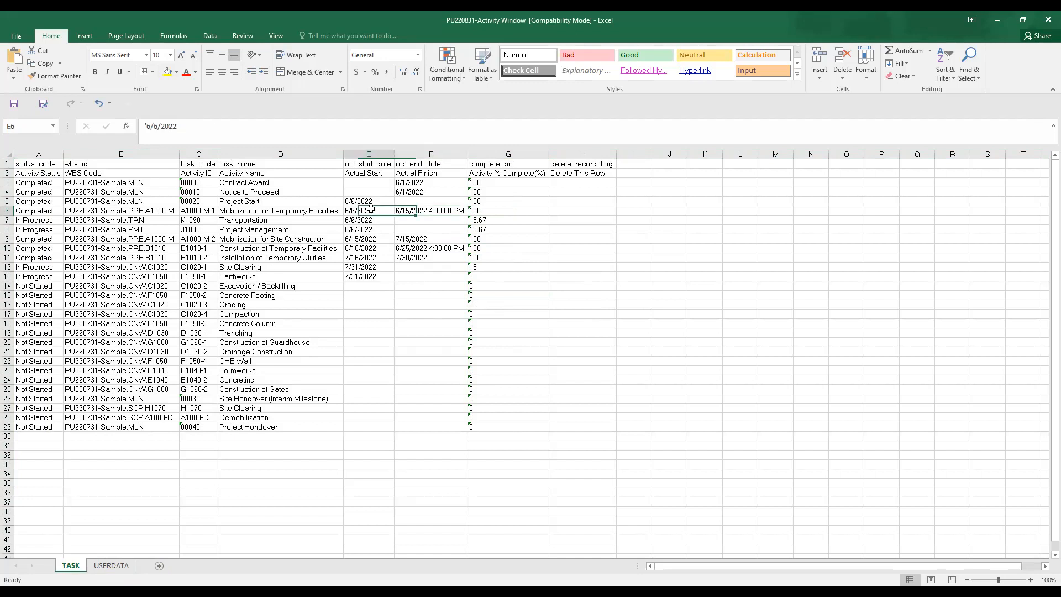
click(373, 260)
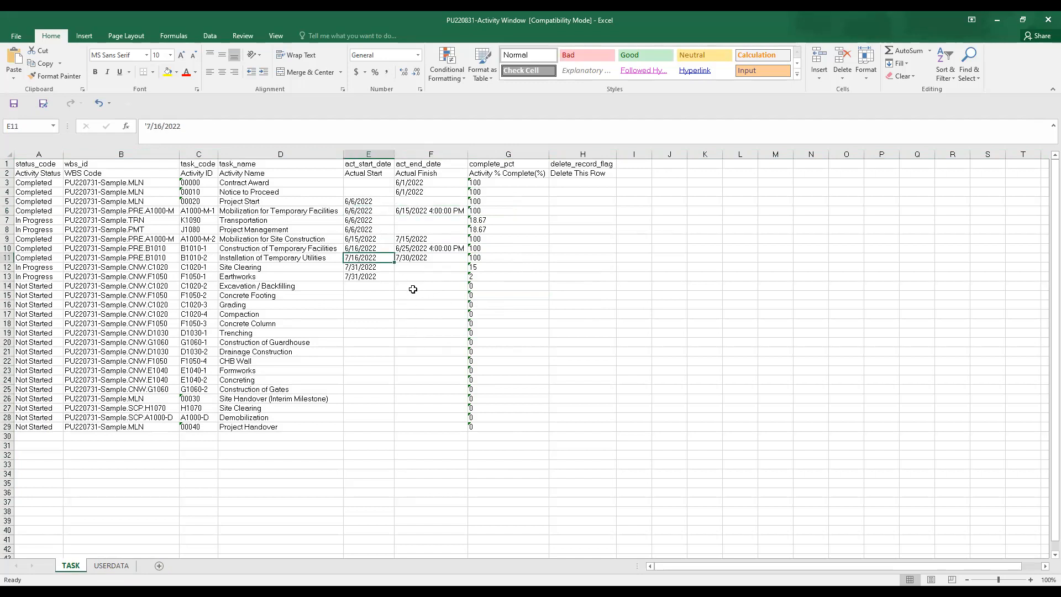
click(430, 250)
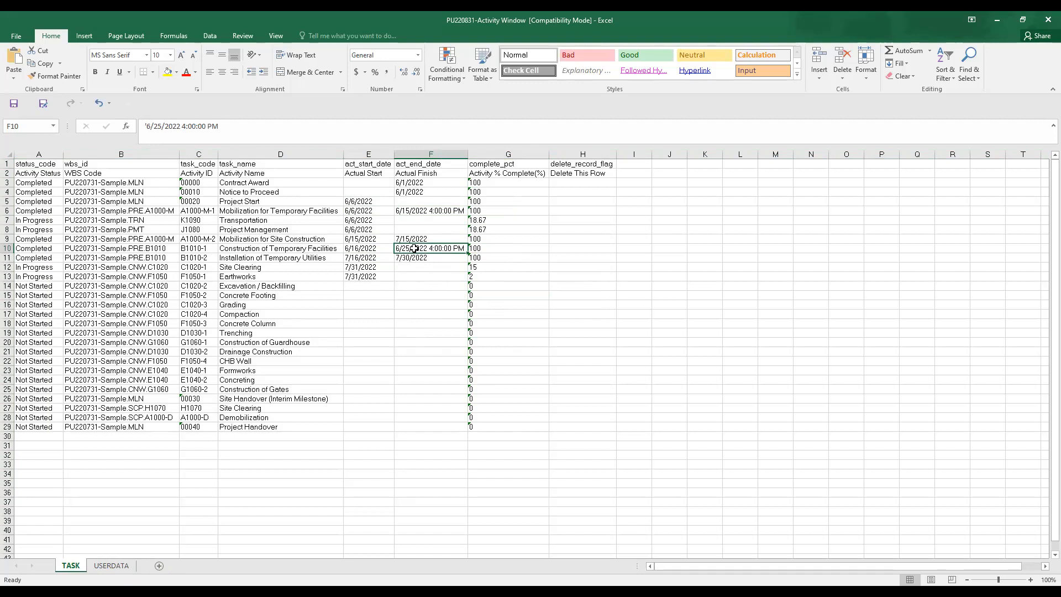
click(420, 240)
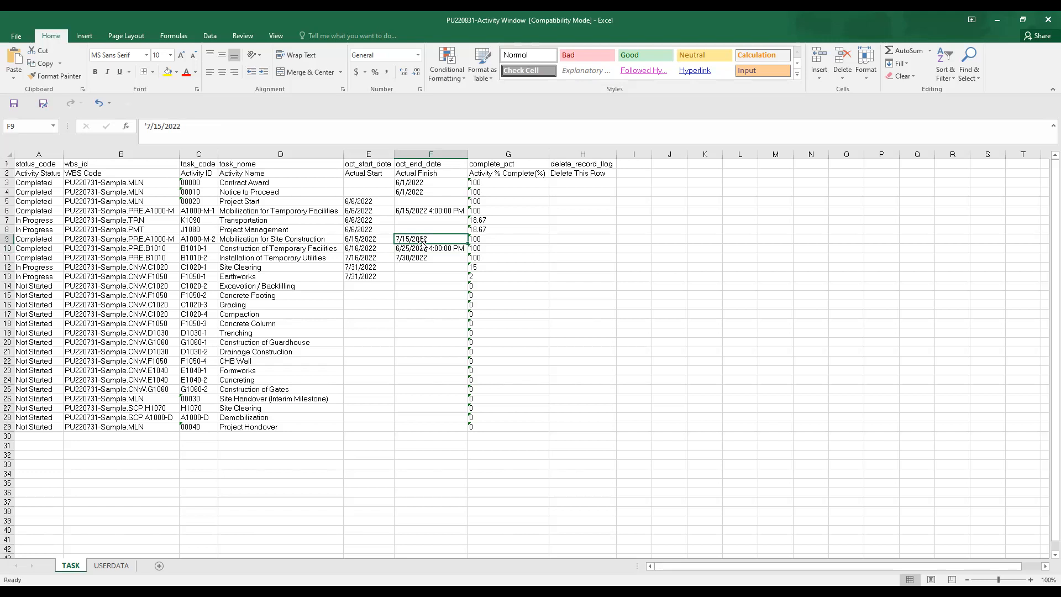
click(423, 257)
click(419, 241)
Compare the Activity Status and Activity ID entries of Construction of Temporary Facilities and Earthworks
click(57, 247)
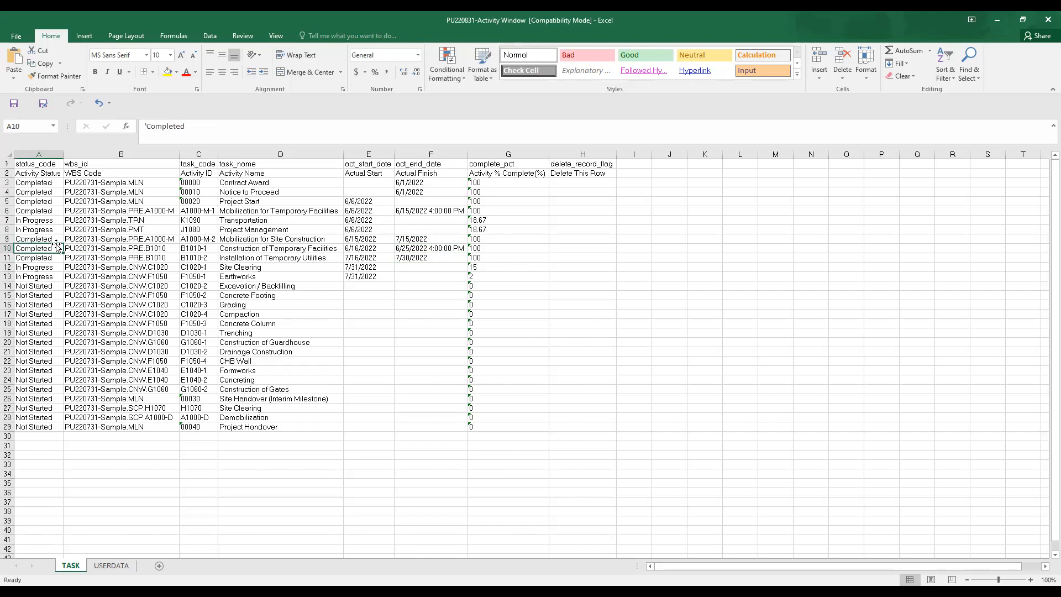
click(205, 249)
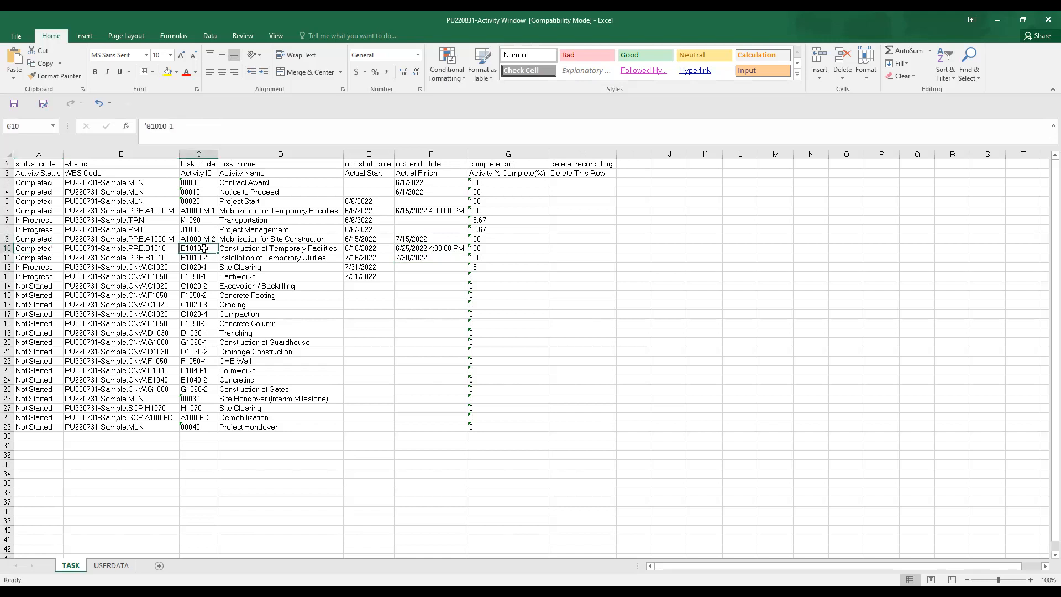
click(202, 275)
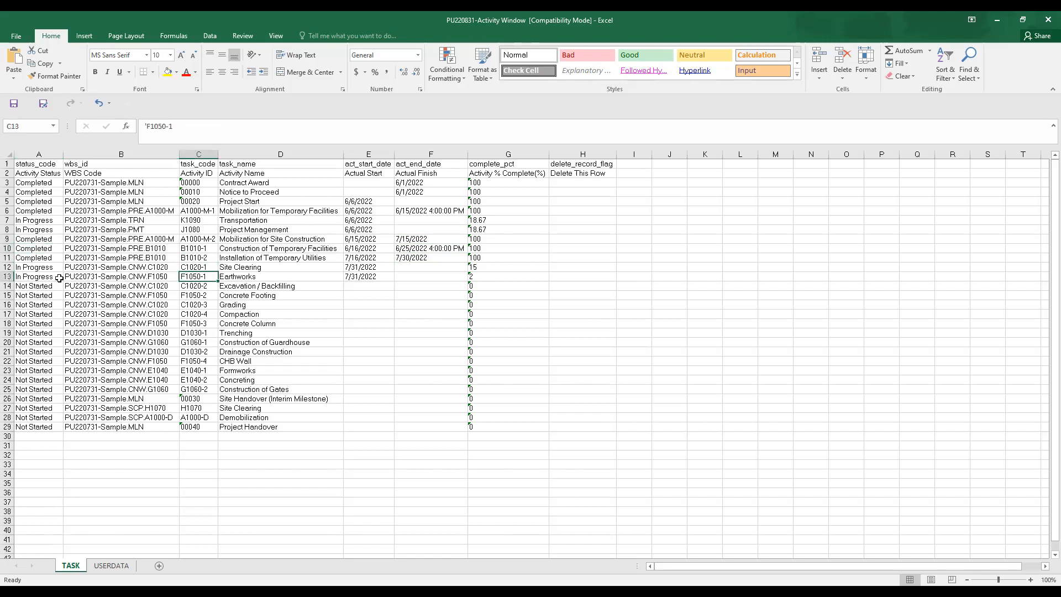
click(38, 276)
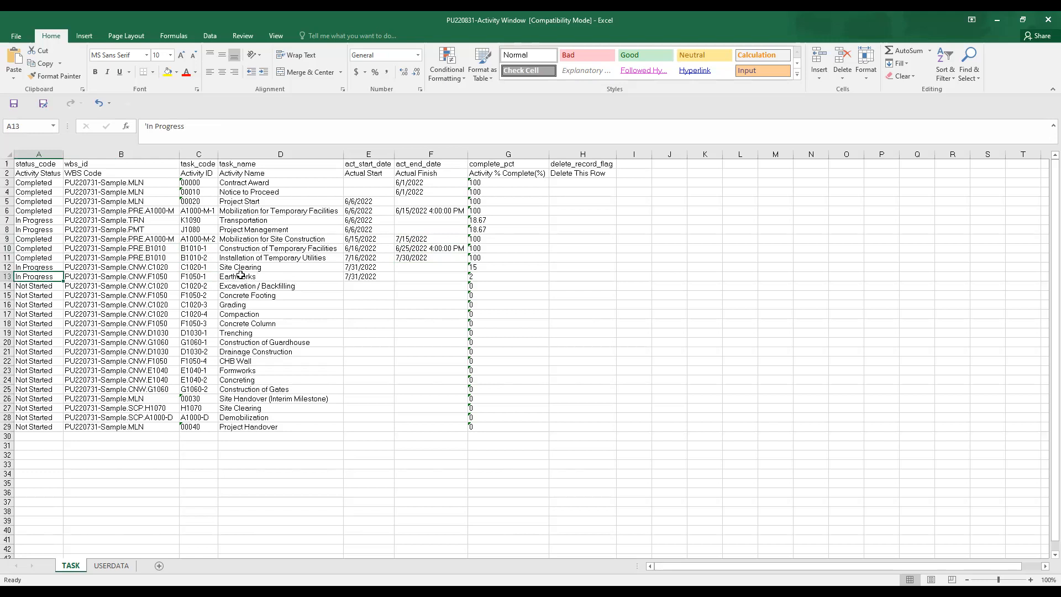
Format the Site Clearing row C1020-1 in bold red text from Activity Status through Activity % Complete
click(42, 267)
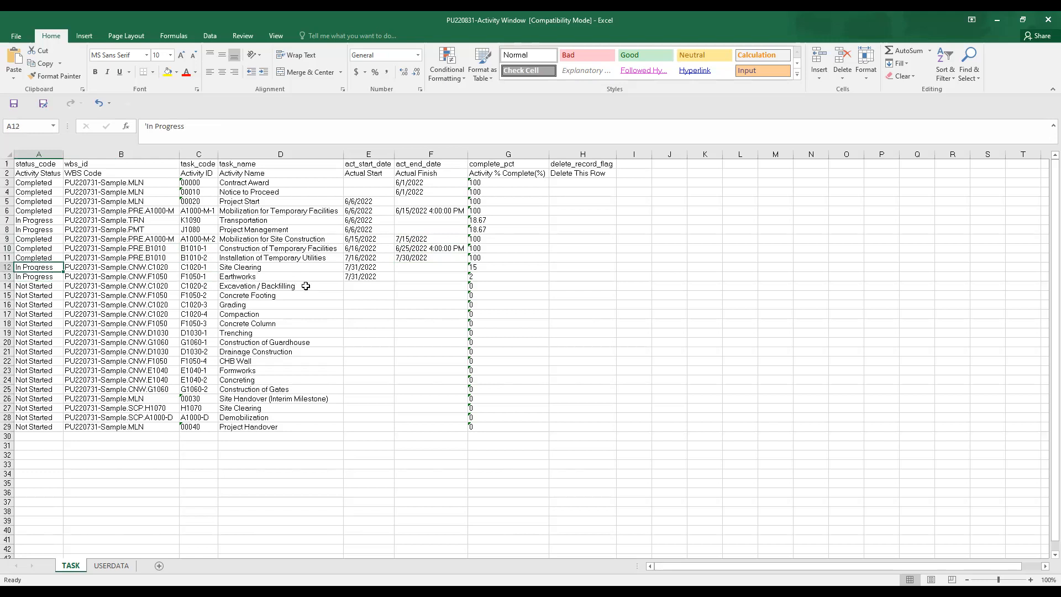
shift+click(496, 268)
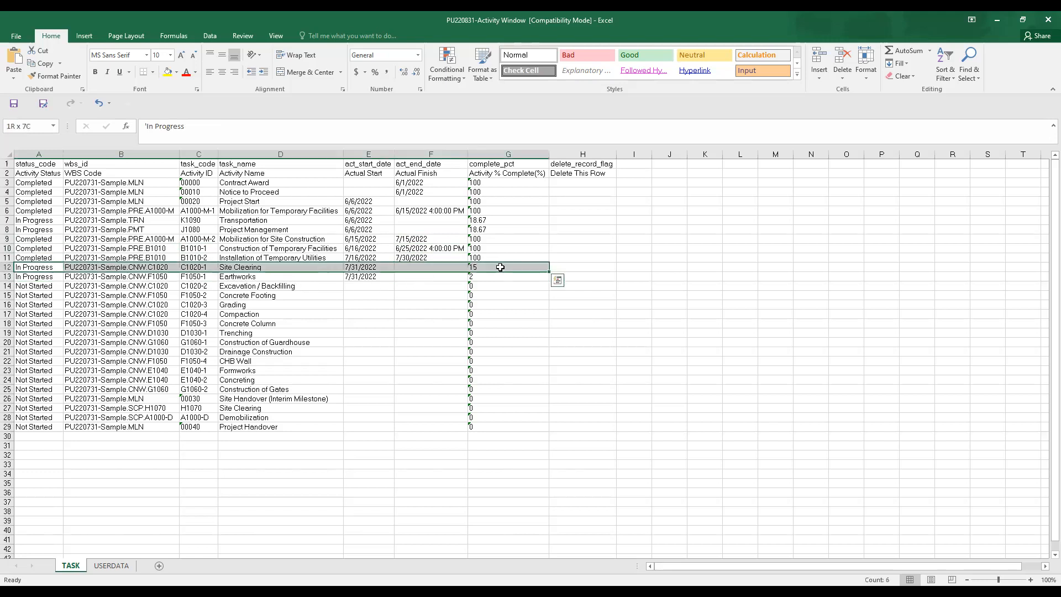
click(186, 72)
click(95, 72)
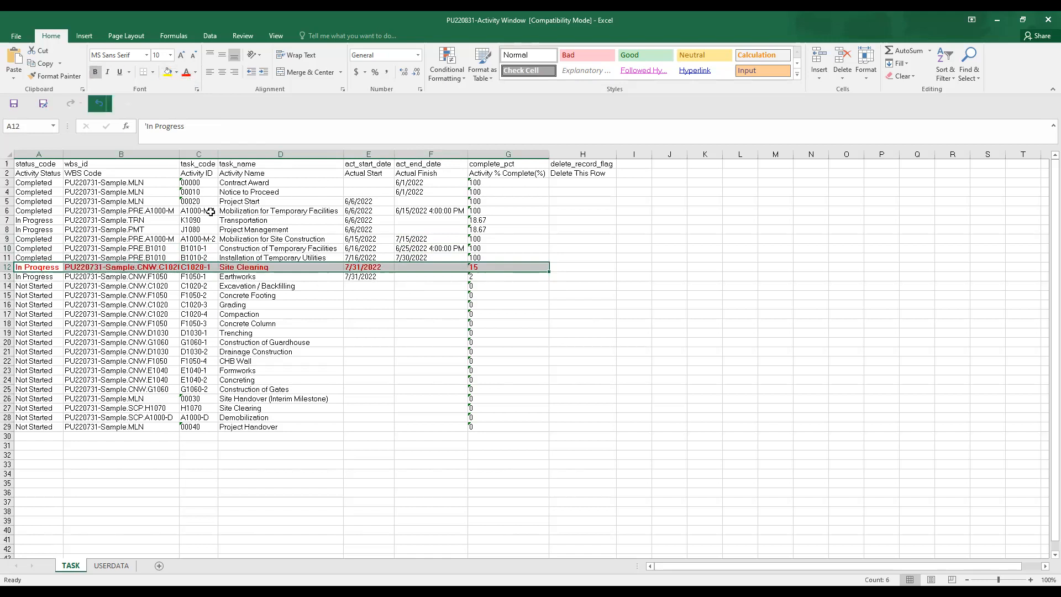
Format the Earthworks row F1050-1 in bold red text from Activity Status through Activity % Complete
click(43, 277)
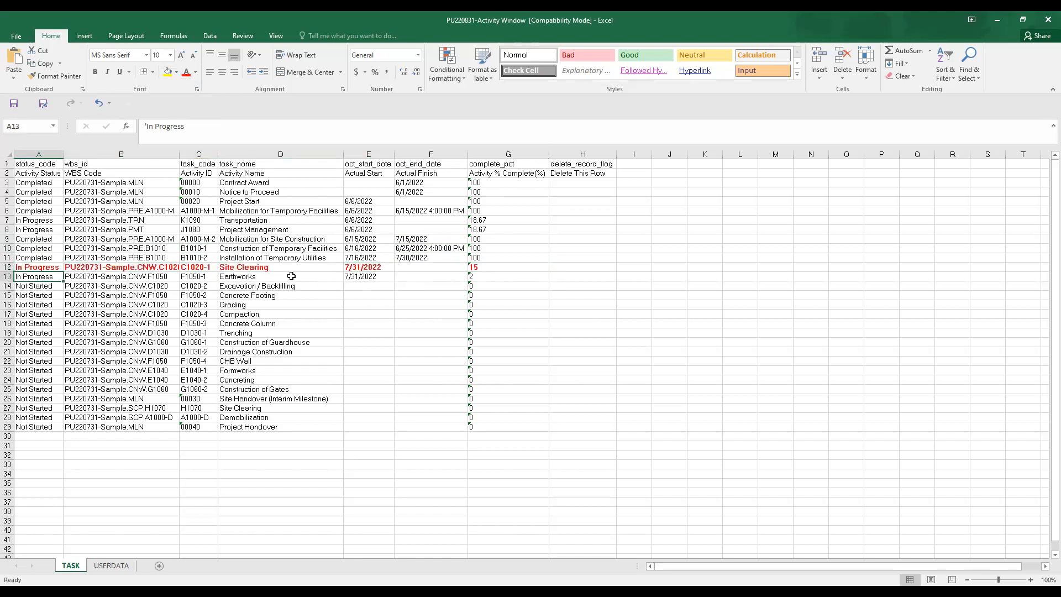
shift+click(495, 276)
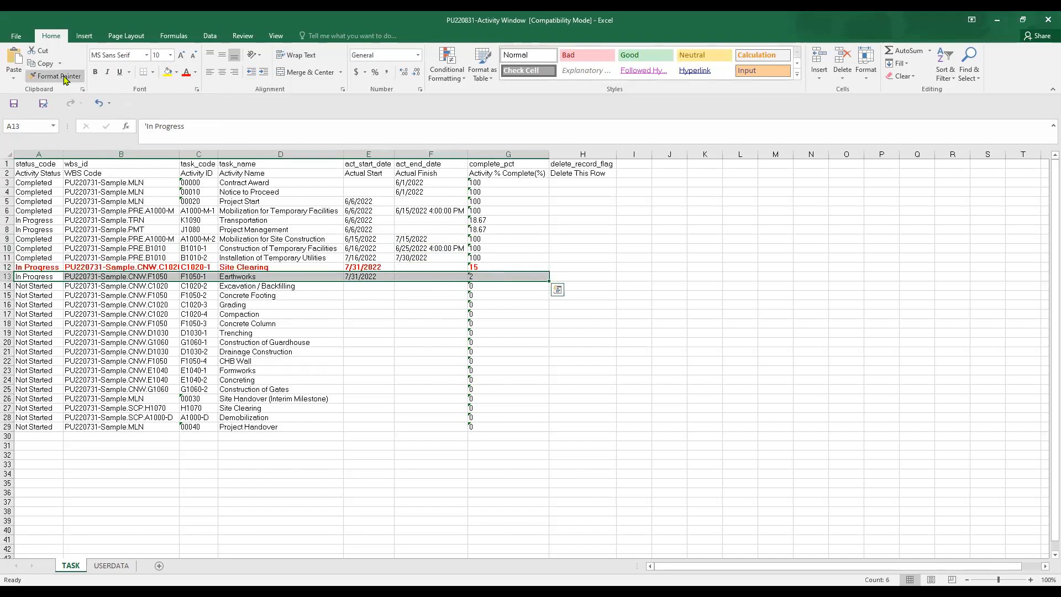
click(95, 72)
click(186, 72)
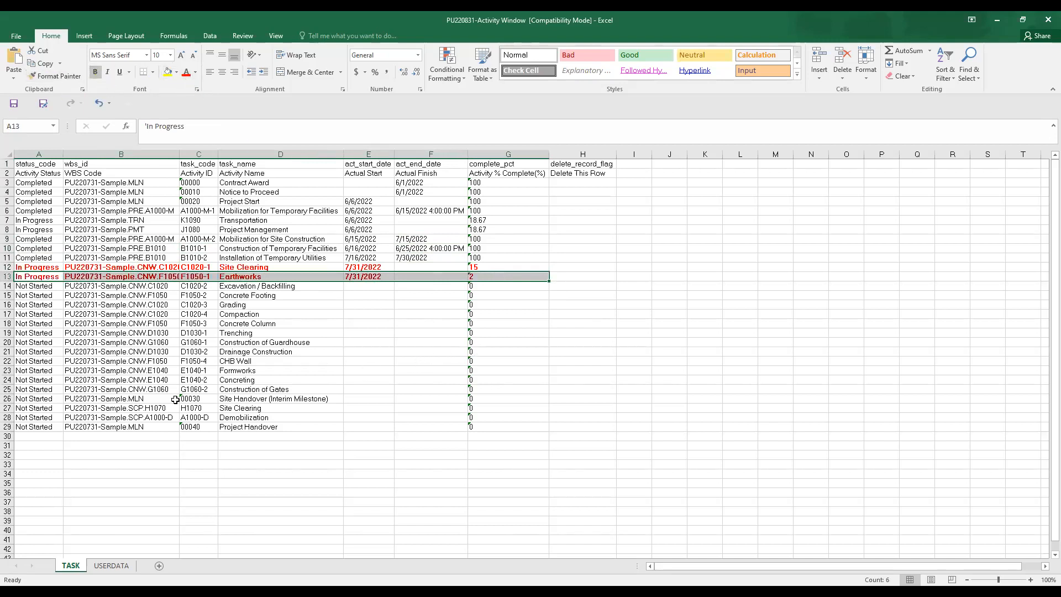
click(200, 361)
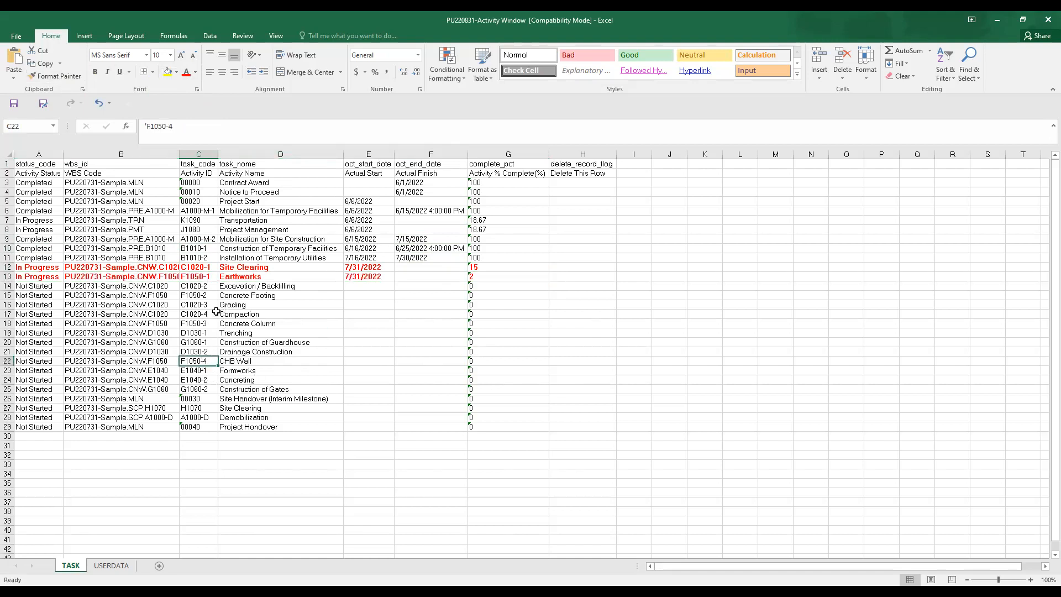
click(201, 295)
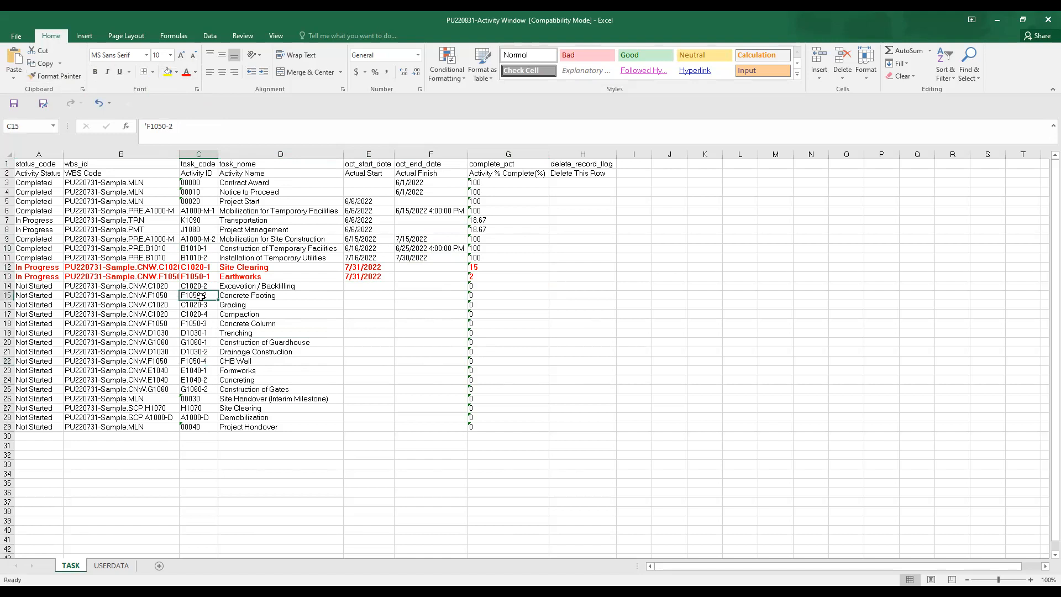
Format the Excavation / Backfilling row C1020-2 in bold red text from Activity Status through Activity % Complete
click(210, 326)
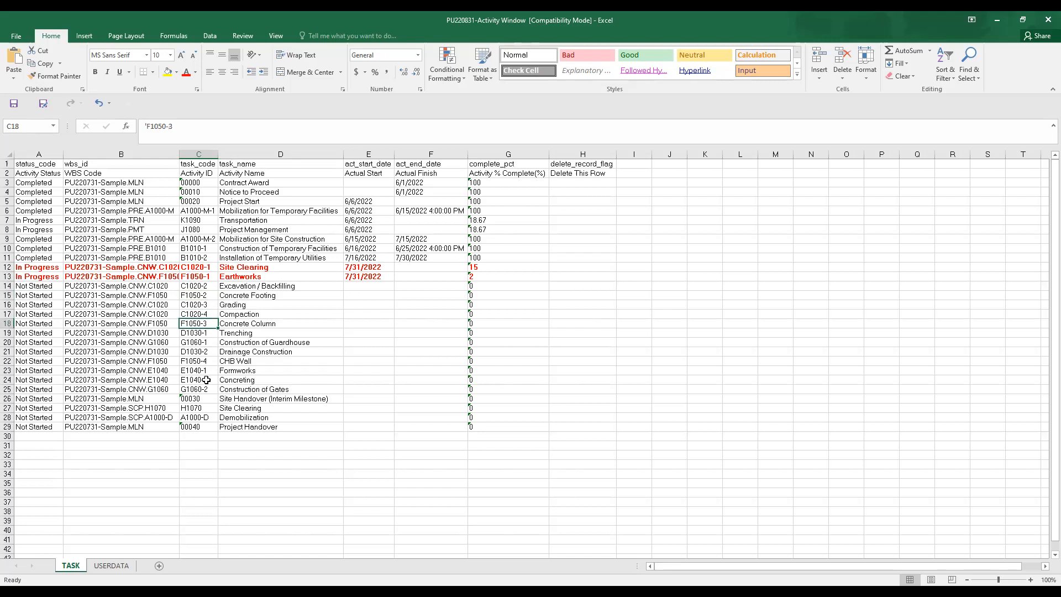
click(202, 380)
click(196, 283)
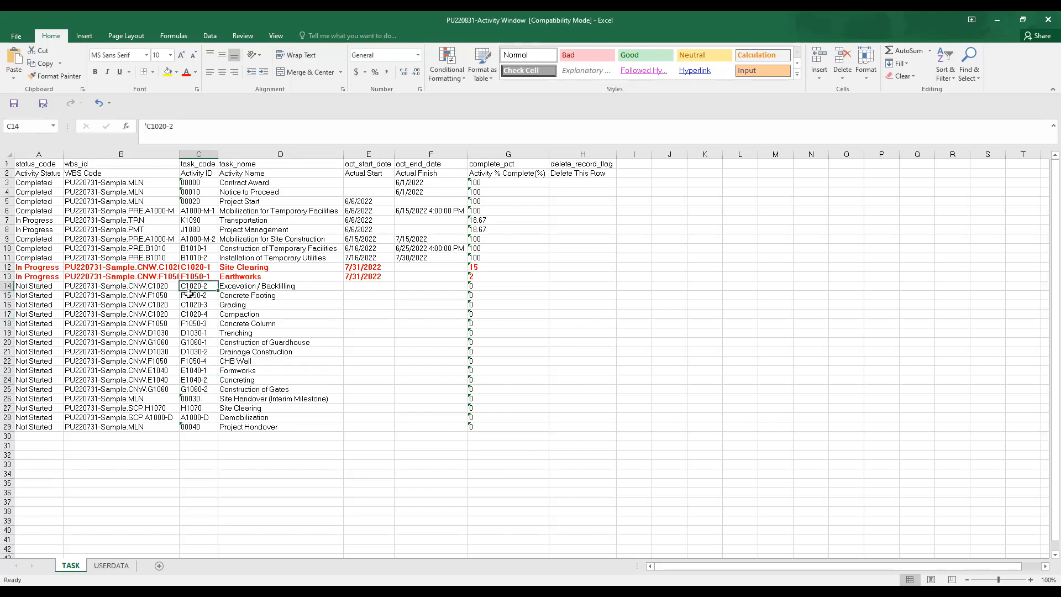
click(199, 277)
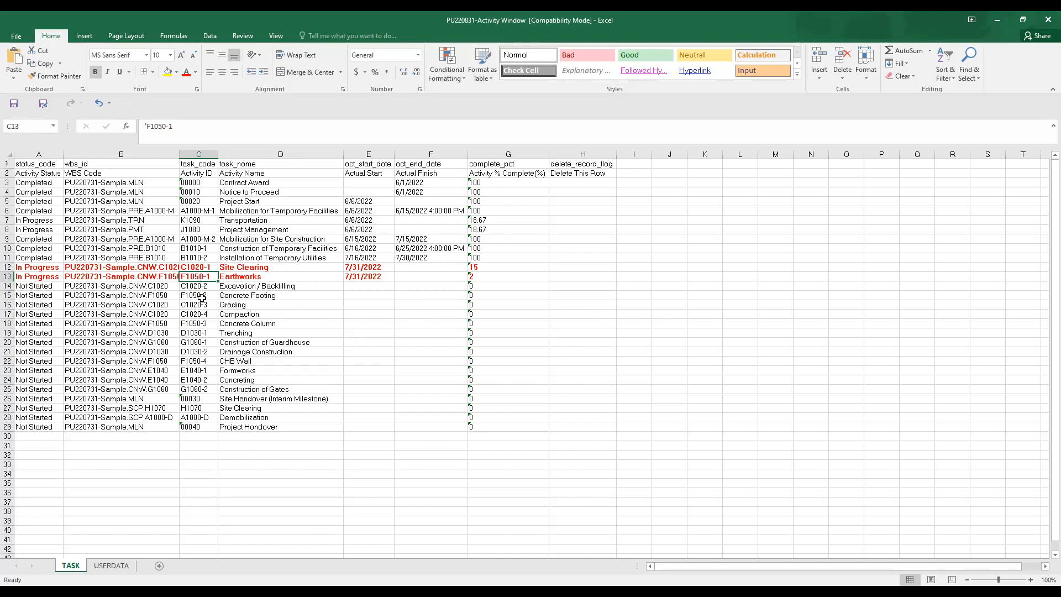
click(46, 287)
shift+click(492, 283)
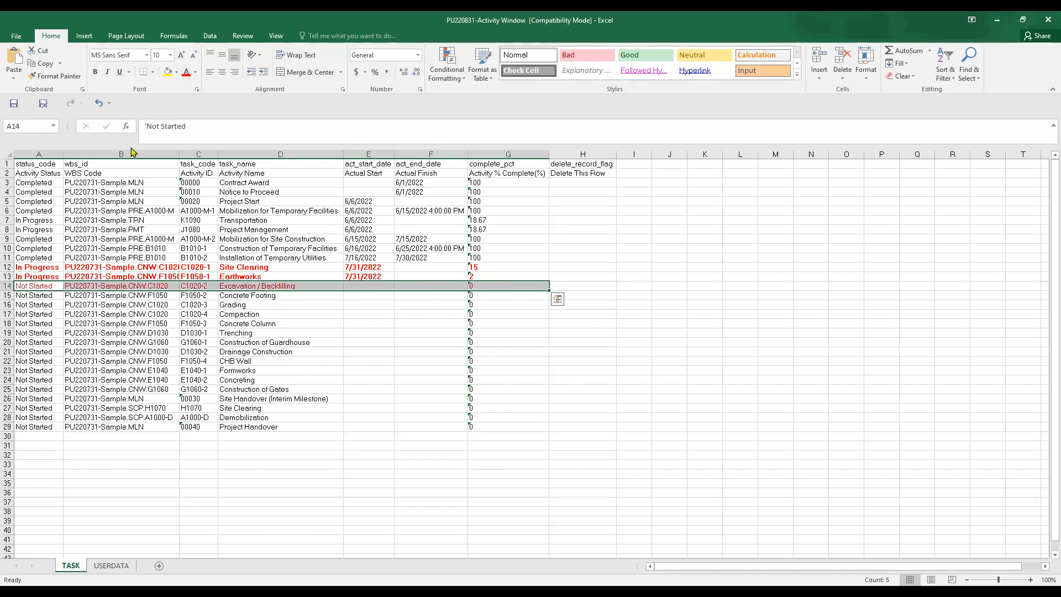
click(95, 72)
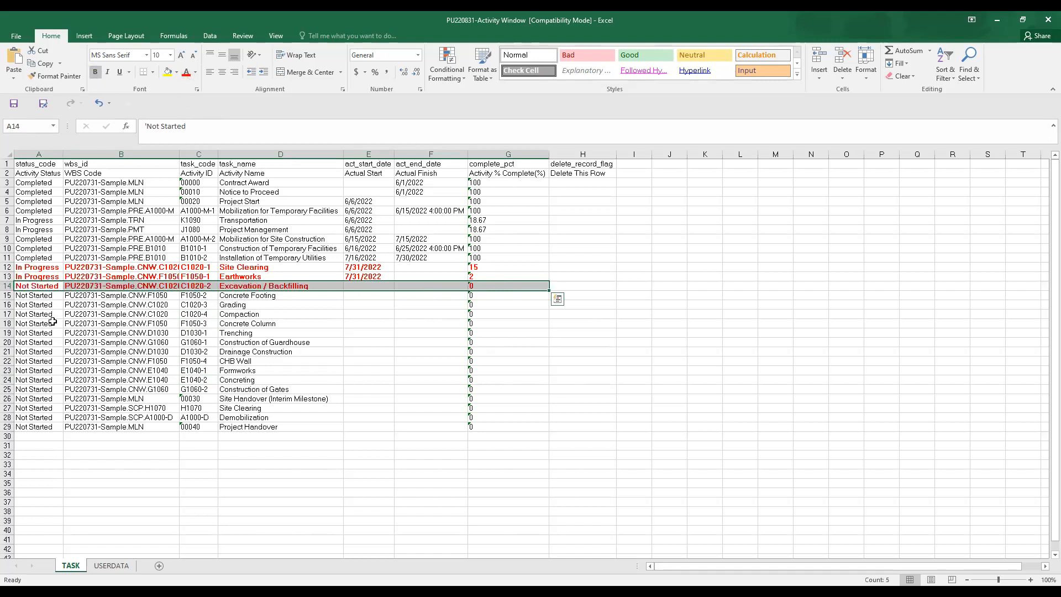
Format the Concrete Footing row F1050-2 in bold red text from Activity Status through Activity % Complete
click(38, 295)
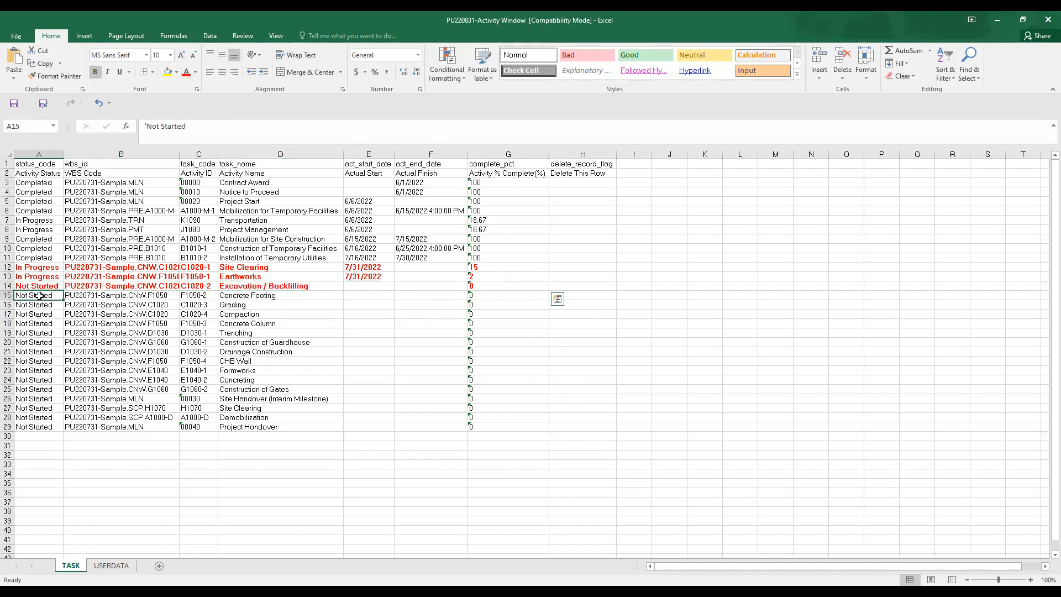
shift+click(489, 295)
click(187, 75)
click(95, 71)
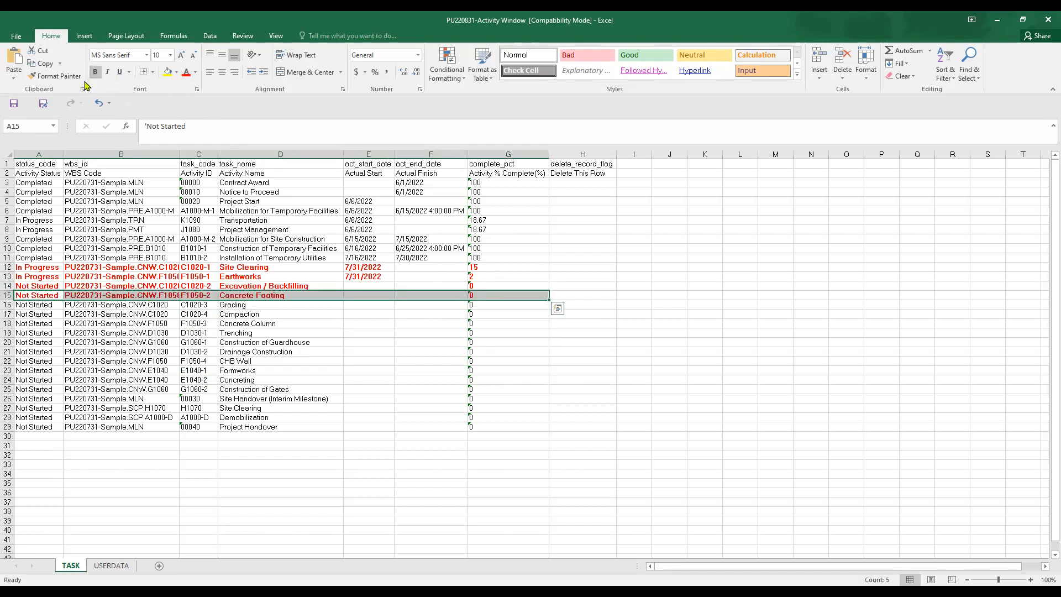
Copy the finish date 8/10/2022 from the other window into the Actual Finish of Site Clearing C1020-1
click(200, 268)
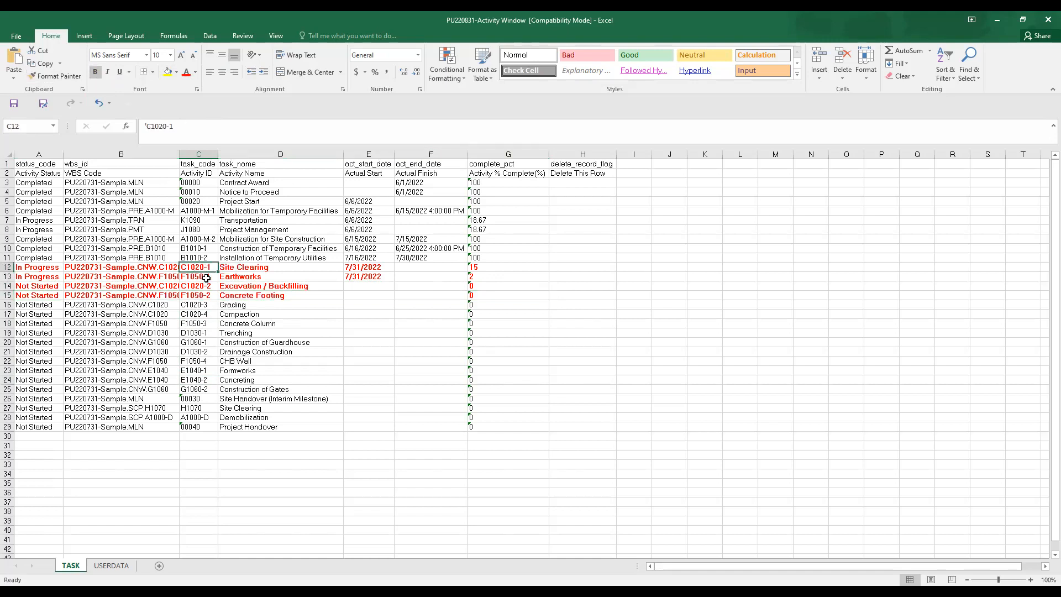
click(243, 268)
click(360, 268)
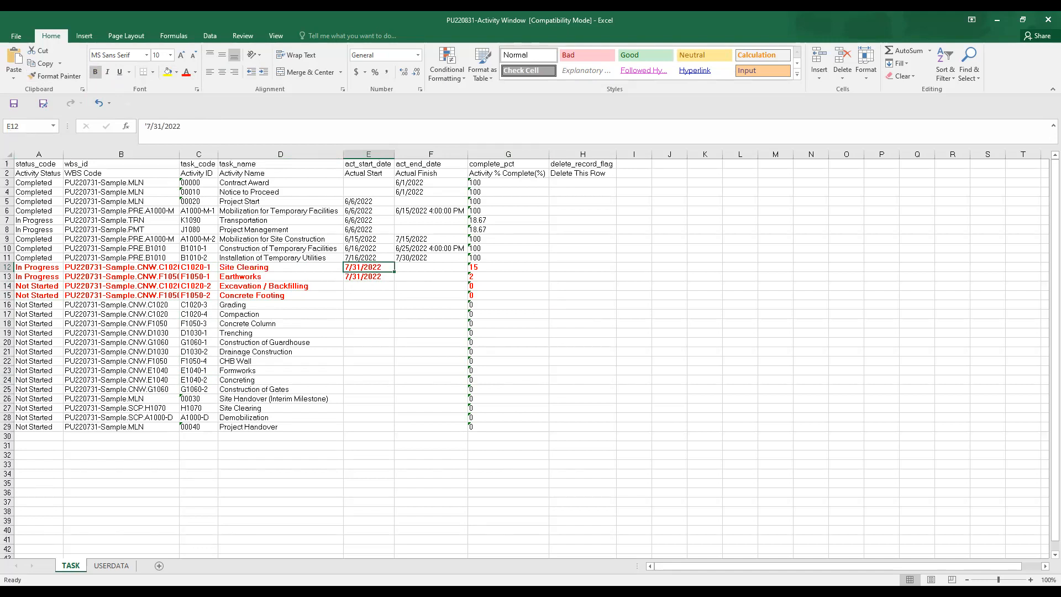
key(alt+Tab)
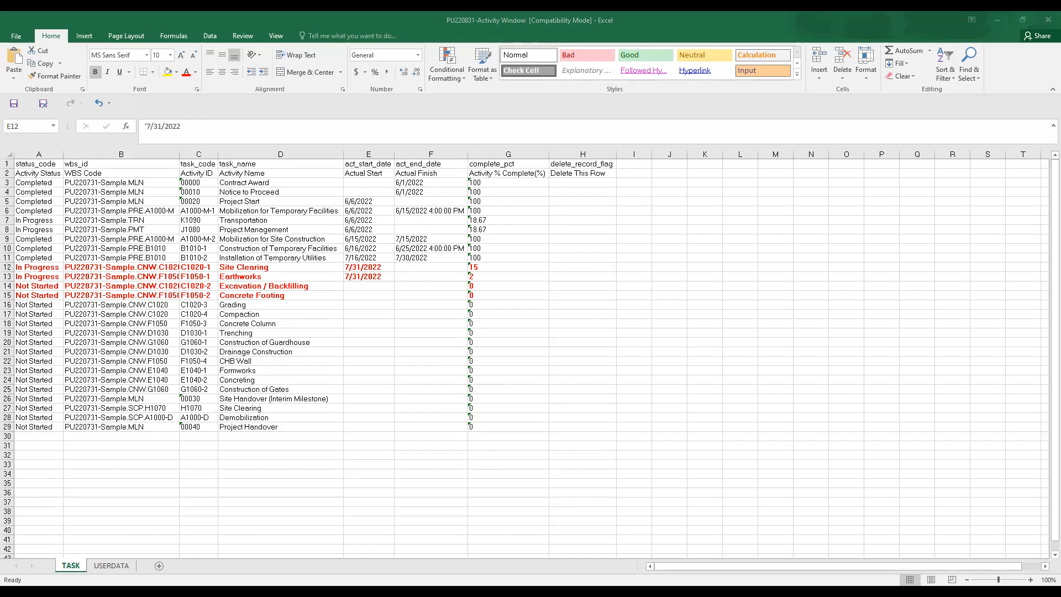
key(ctrl+c)
click(425, 267)
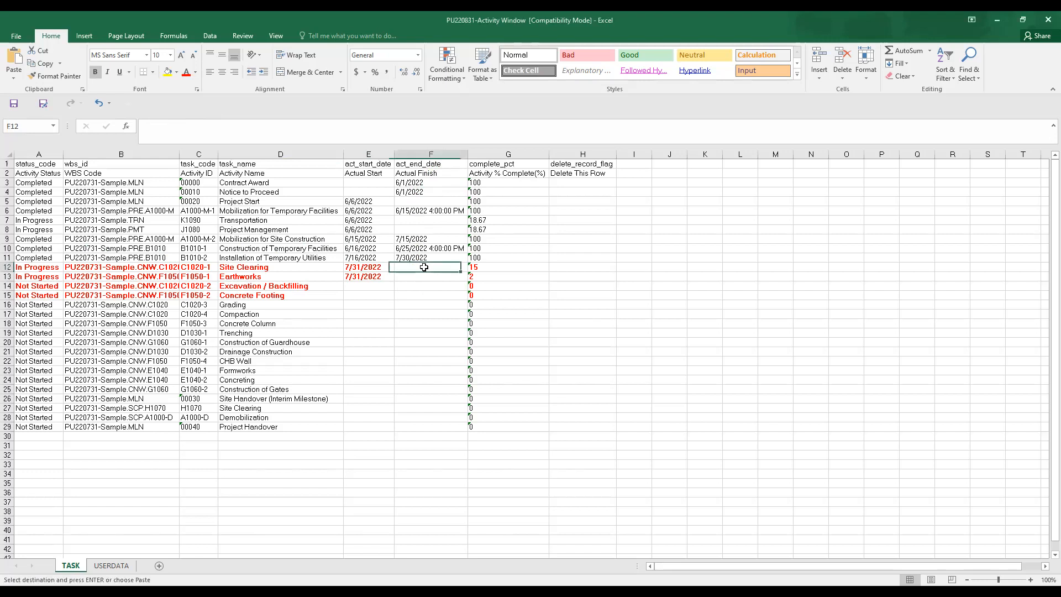
key(ctrl+v)
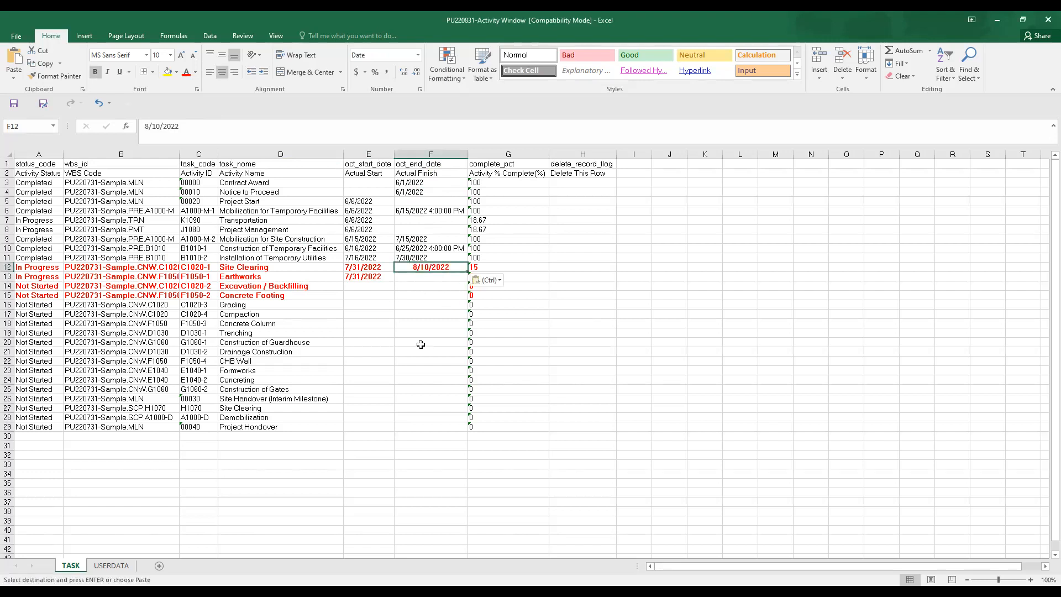
Set the Activity % Complete of Earthworks F1050-1 to 70
click(366, 276)
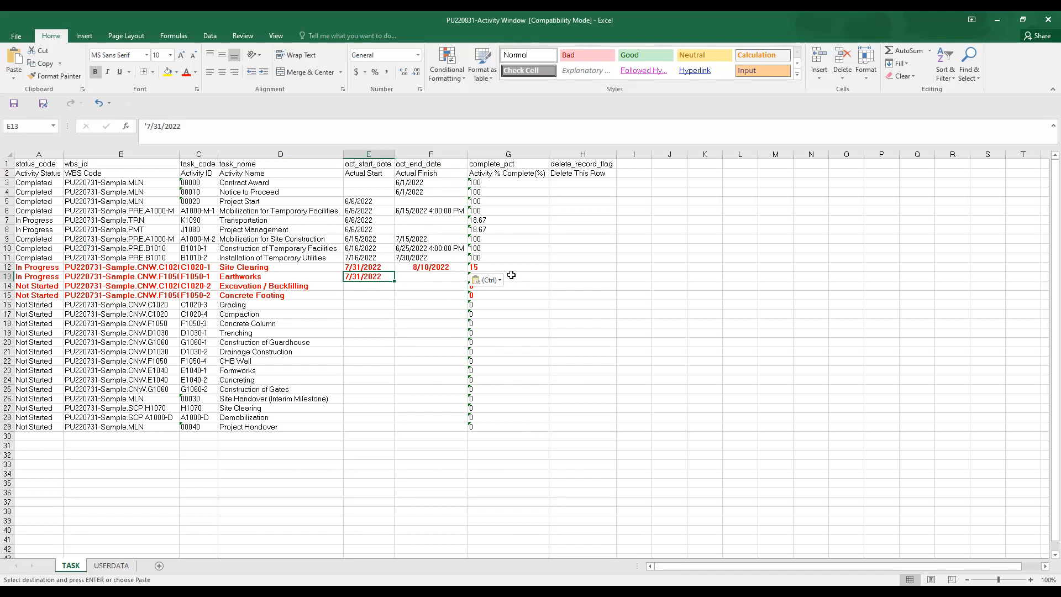
click(511, 275)
text(7)
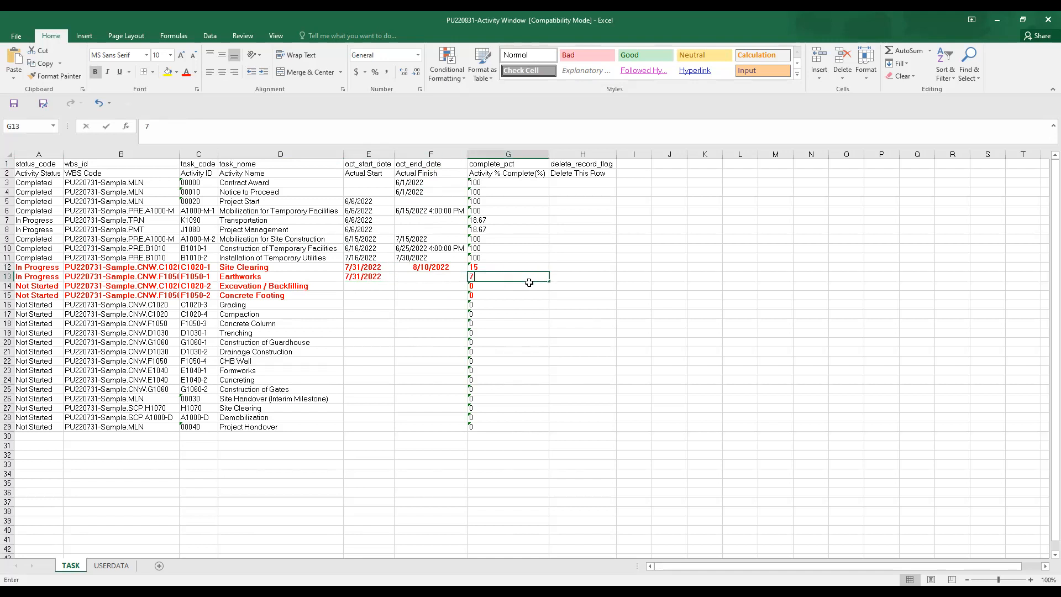
text(0)
Review the date and Activity % Complete entries of Site Clearing and Earthworks in rows 12 and 13
click(482, 267)
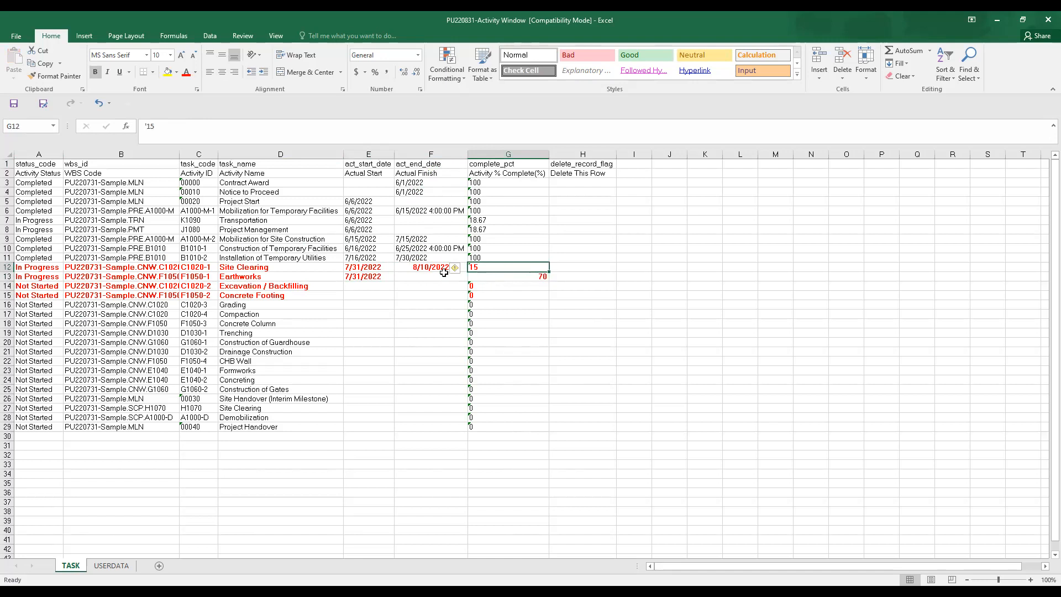
click(421, 267)
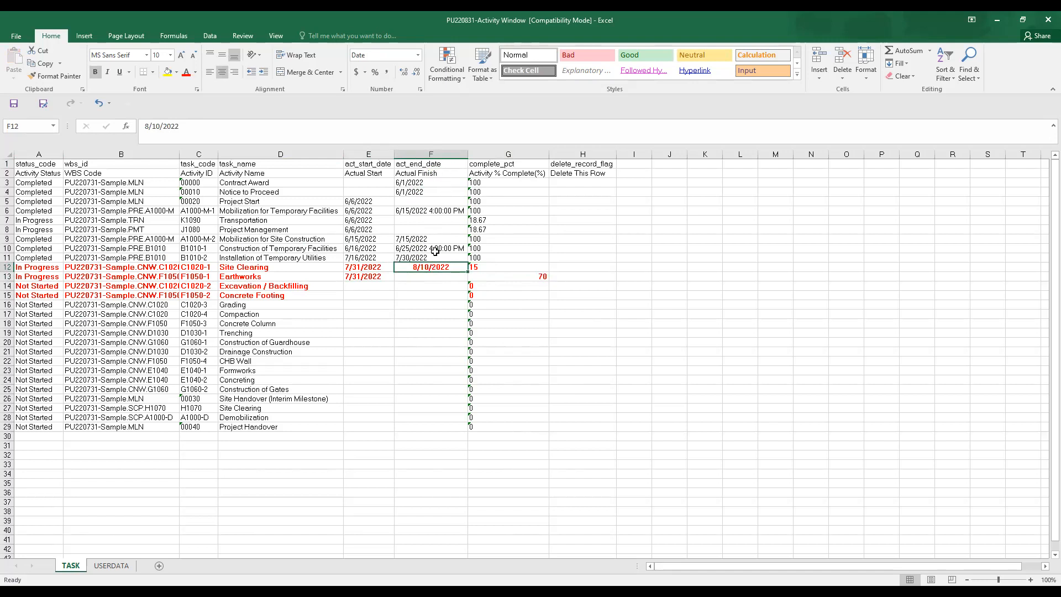
click(478, 267)
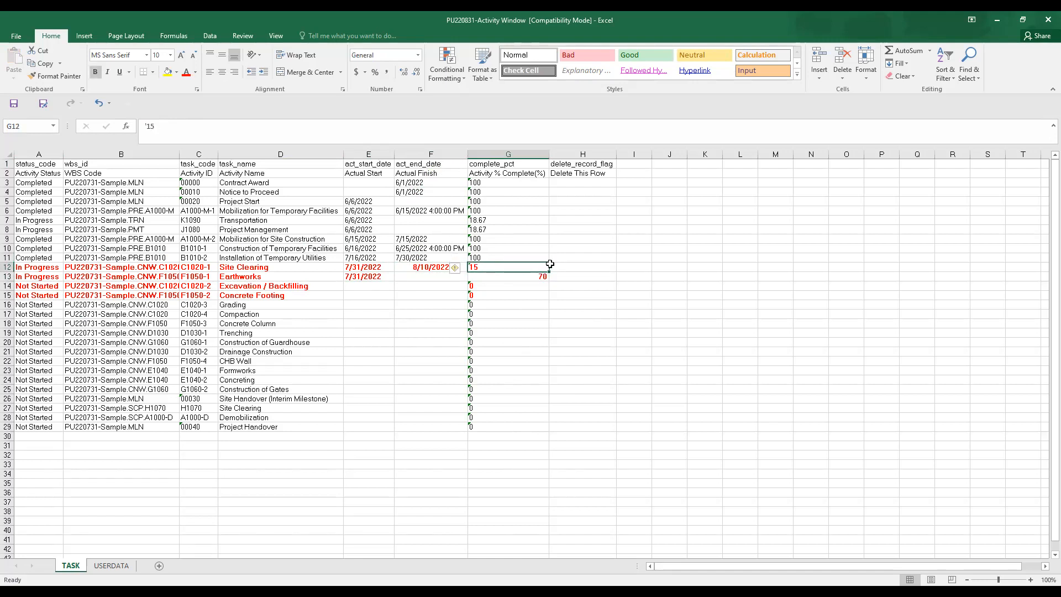
click(366, 277)
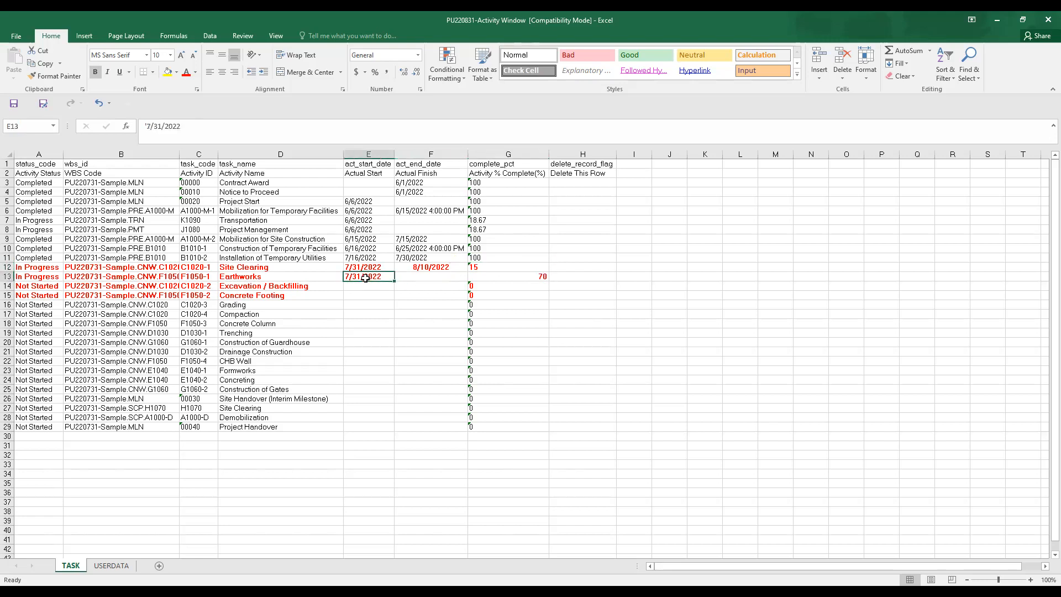
click(510, 277)
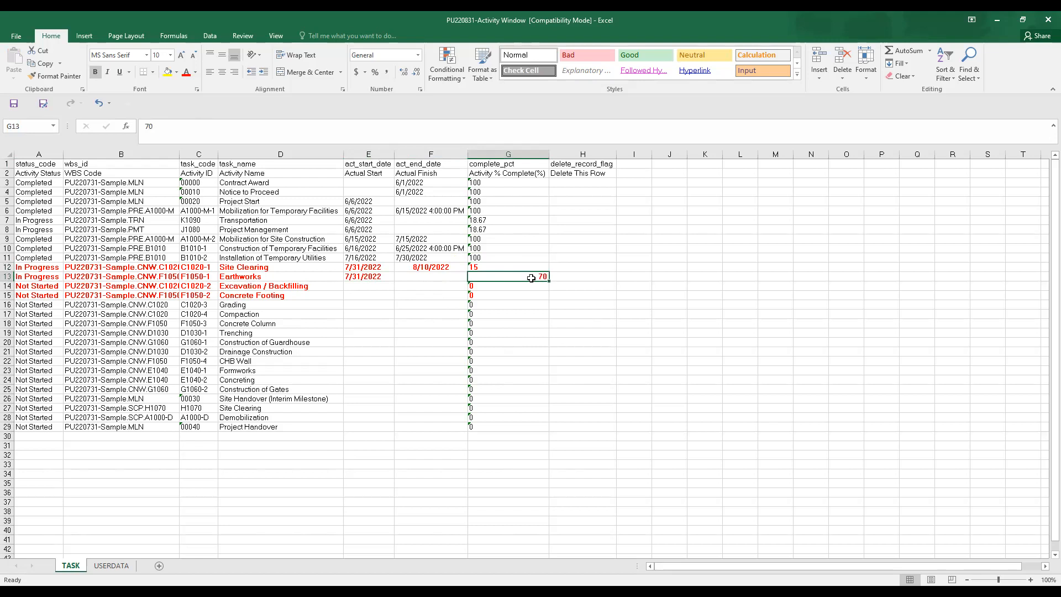
click(253, 277)
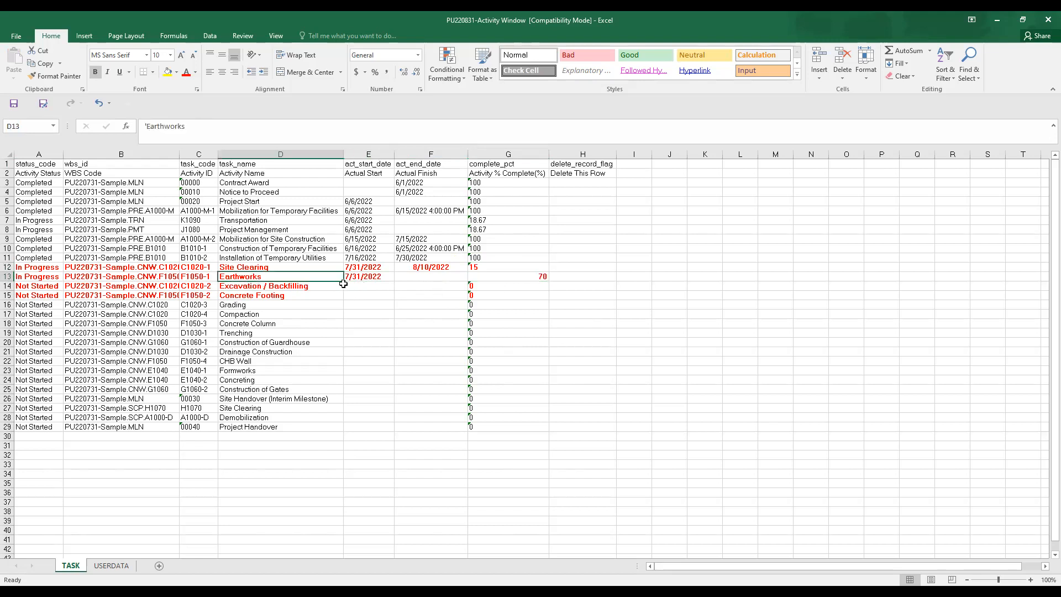
click(199, 277)
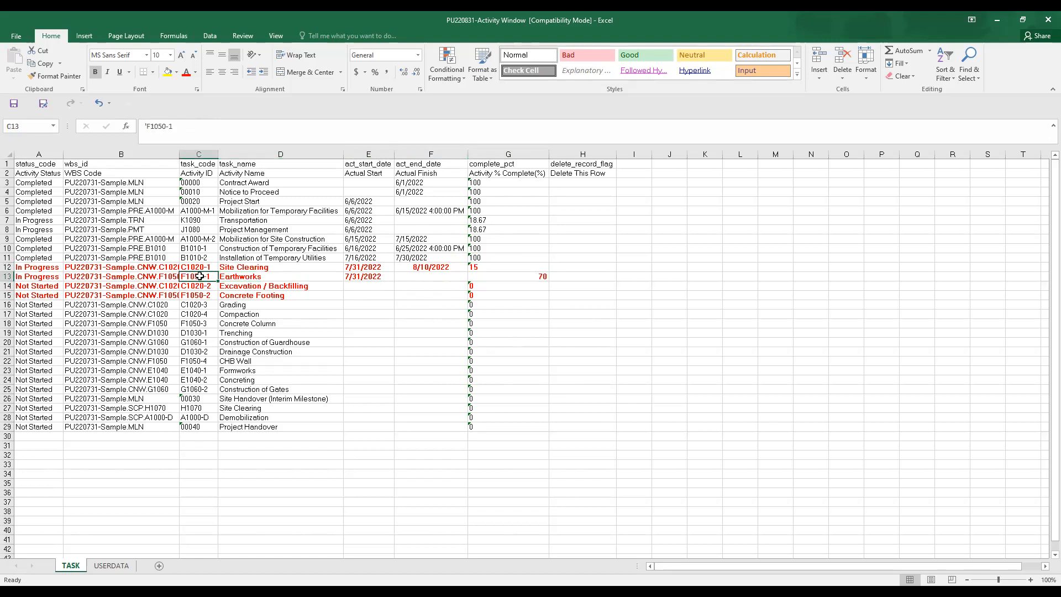
Change the Activity % Complete of Earthworks F1050-1 to 25
click(529, 276)
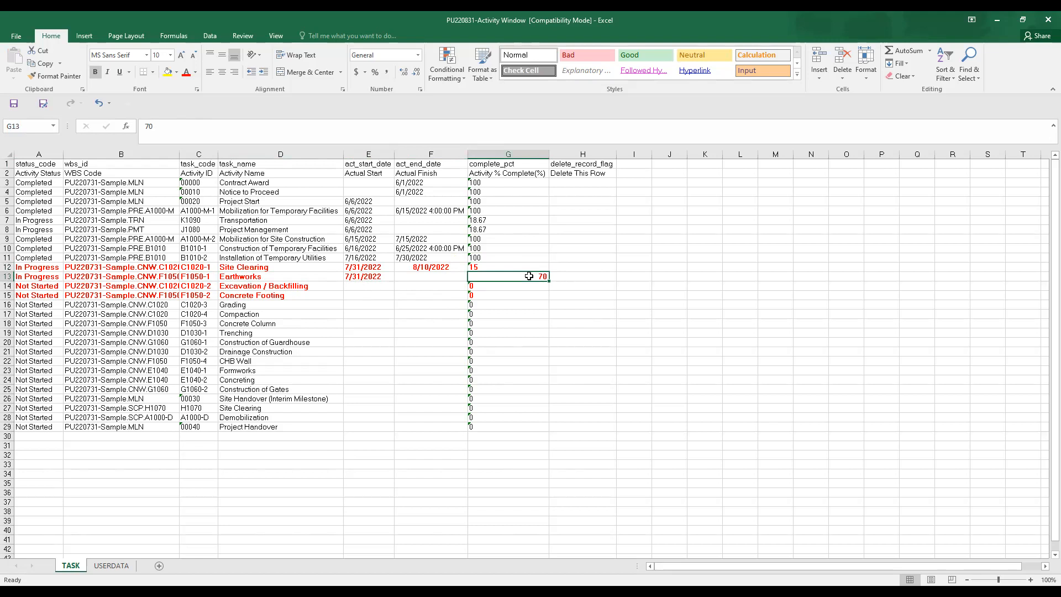
key(Escape)
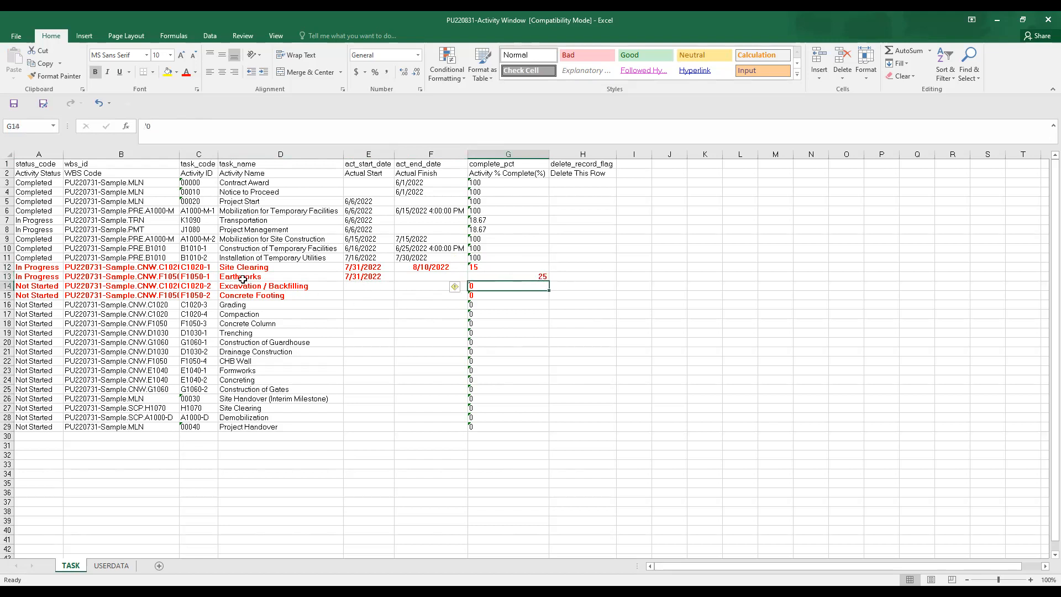
click(199, 277)
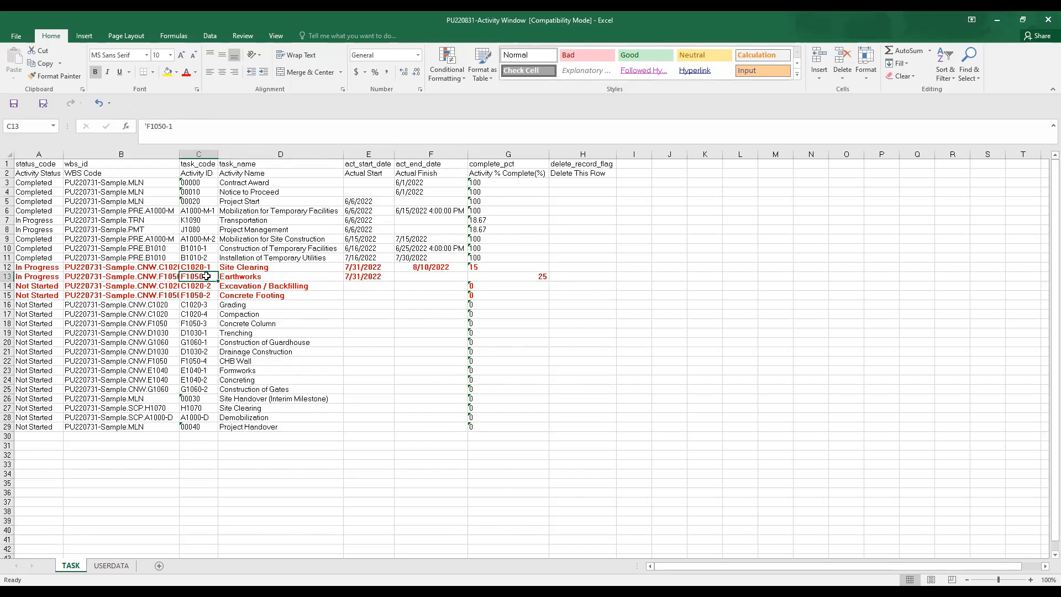
click(204, 287)
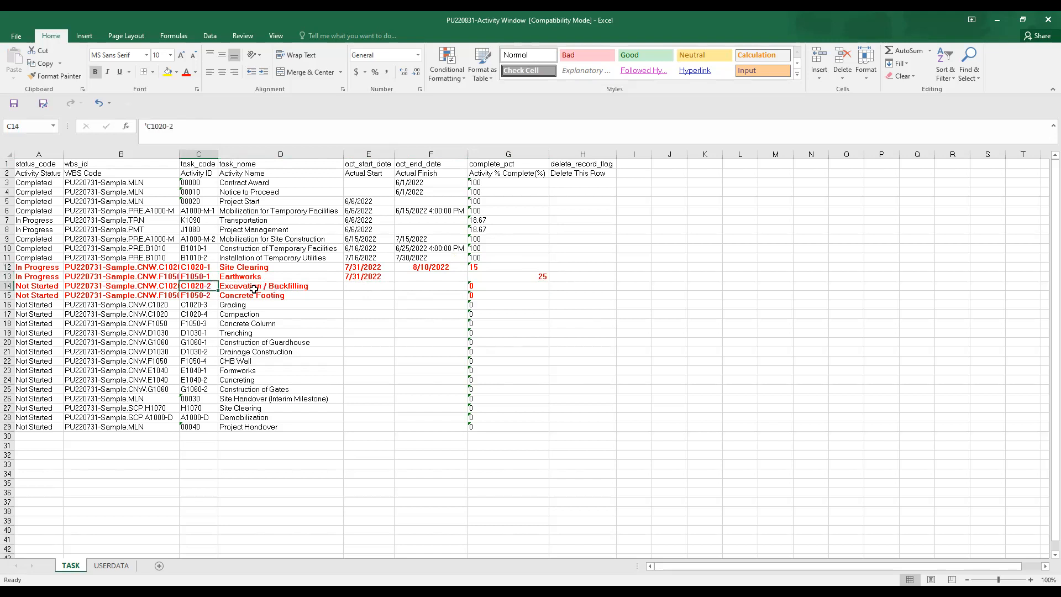
click(379, 288)
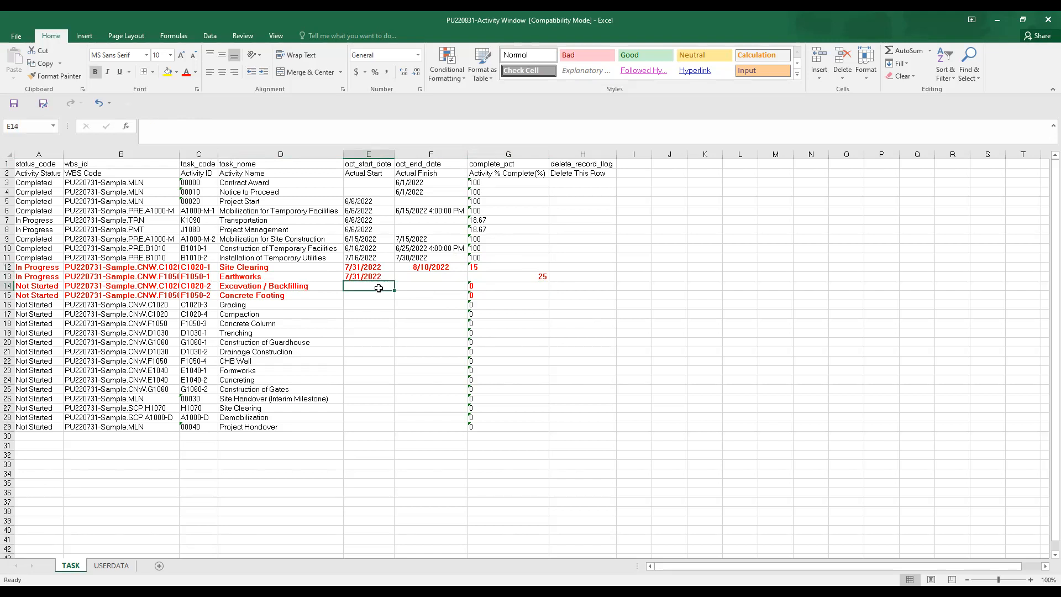
Copy the finish date 8/20/2022 from the other window into the Actual Finish of Earthworks F1050-1
click(250, 277)
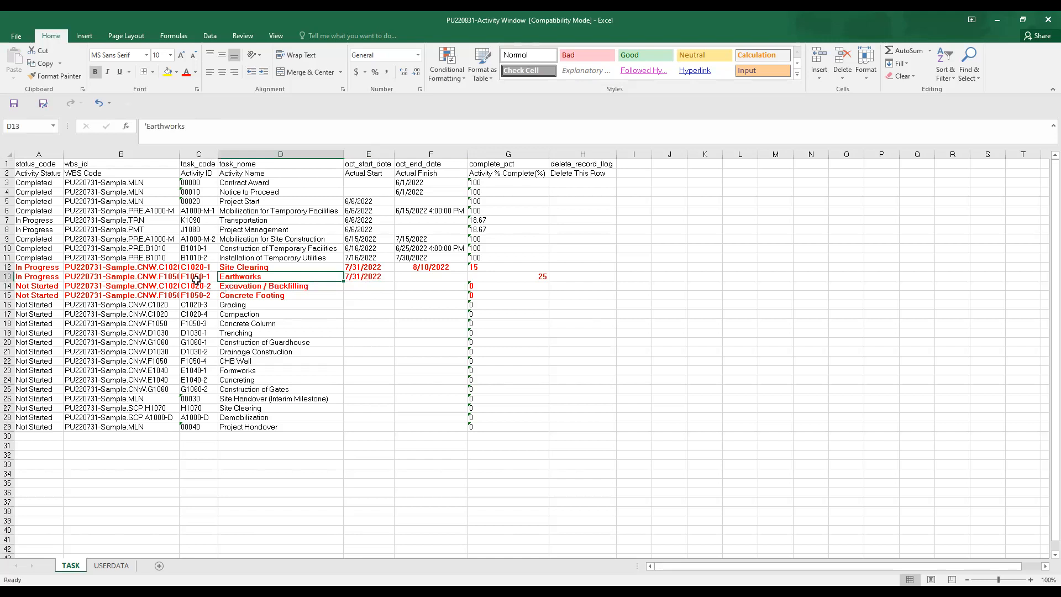
click(370, 278)
click(437, 278)
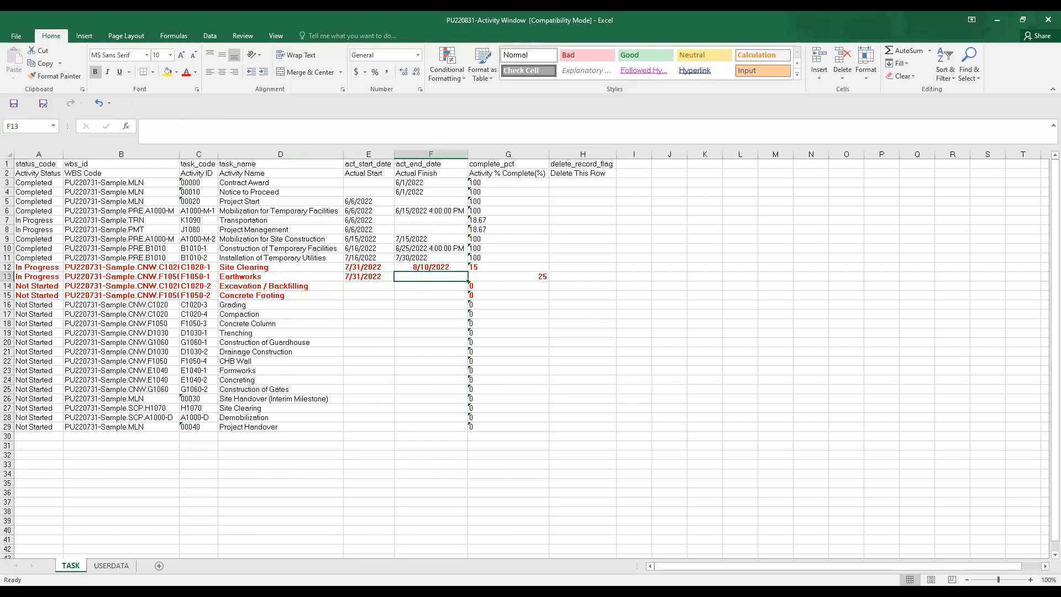
key(alt+Tab)
key(ctrl+c)
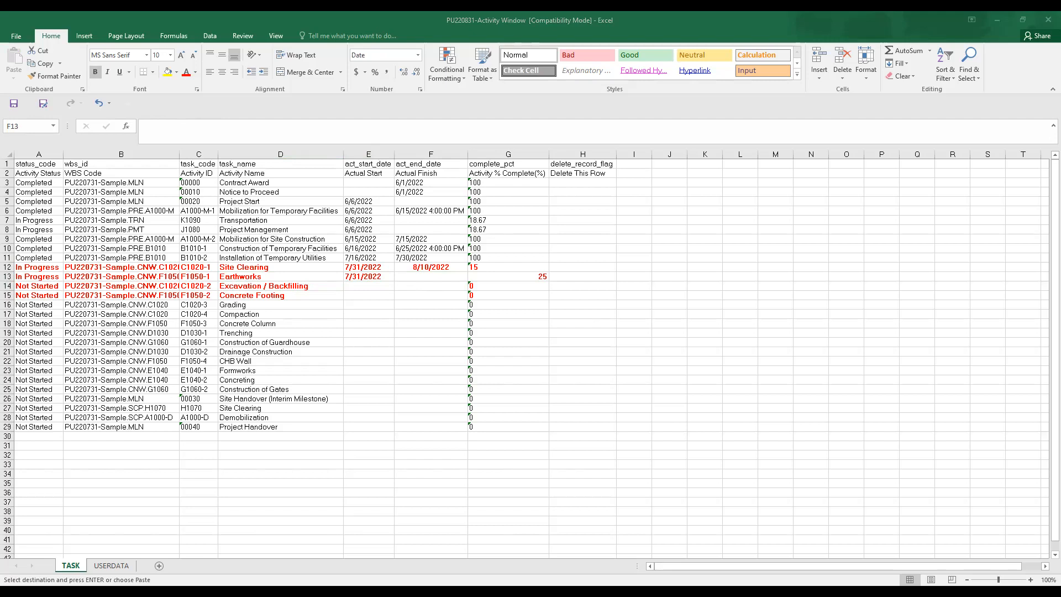
click(439, 277)
key(ctrl+v)
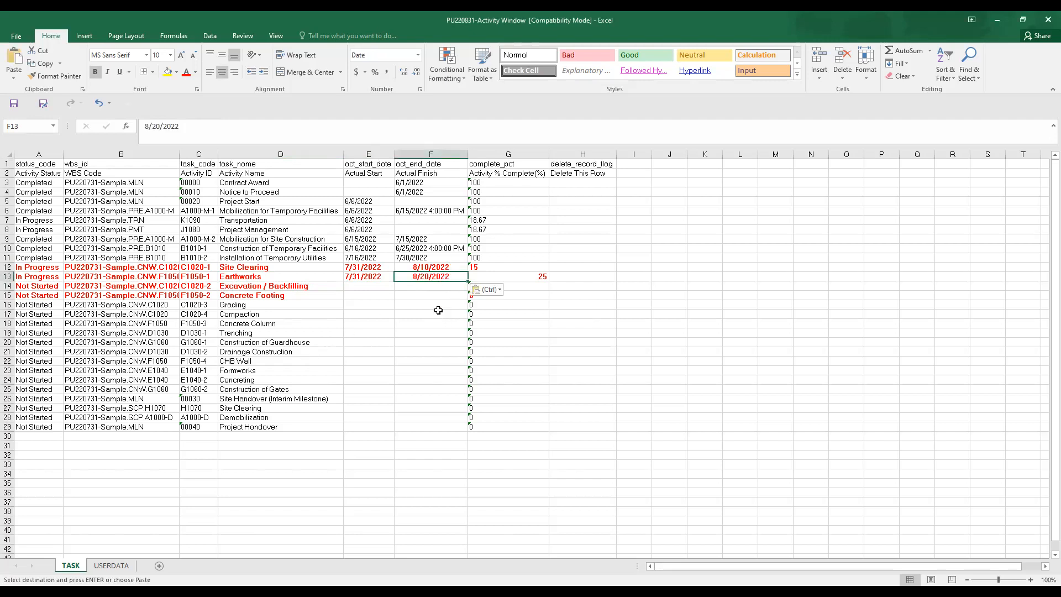
Undo the Actual Finish and Activity % Complete edits made in the Earthworks row
click(541, 277)
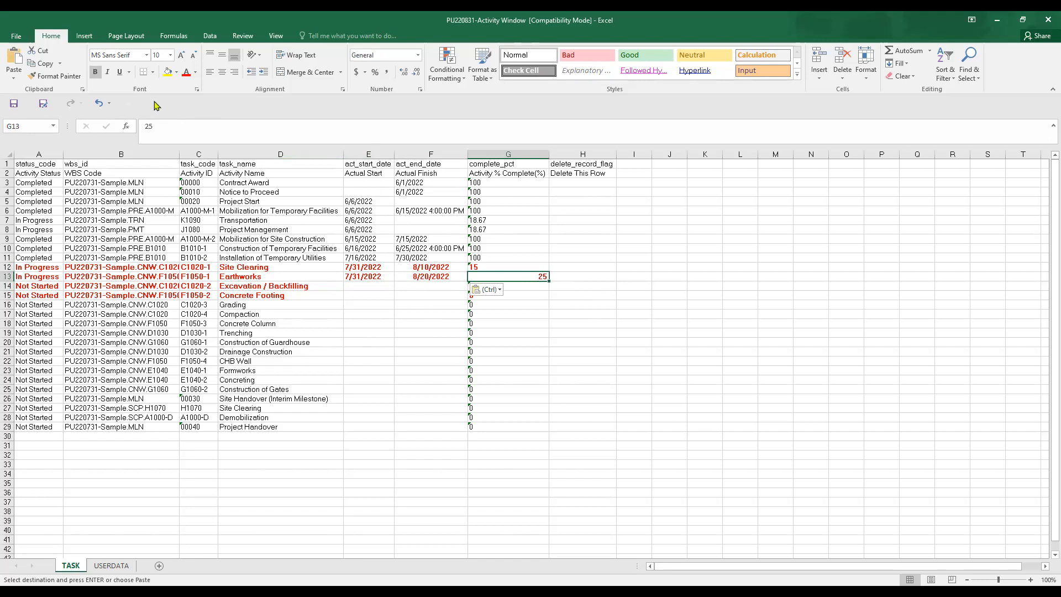
click(98, 104)
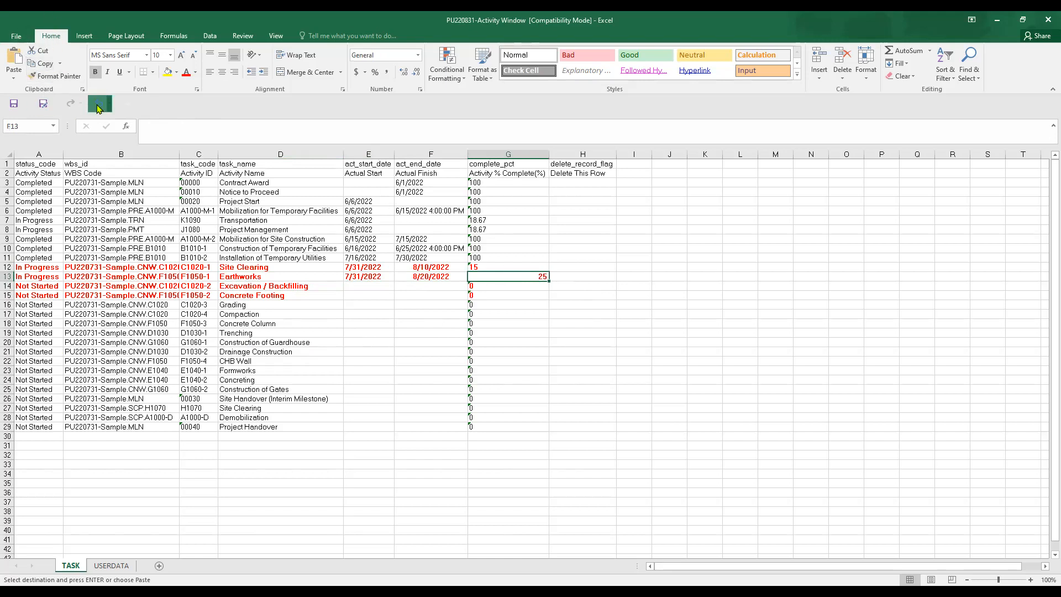
click(99, 104)
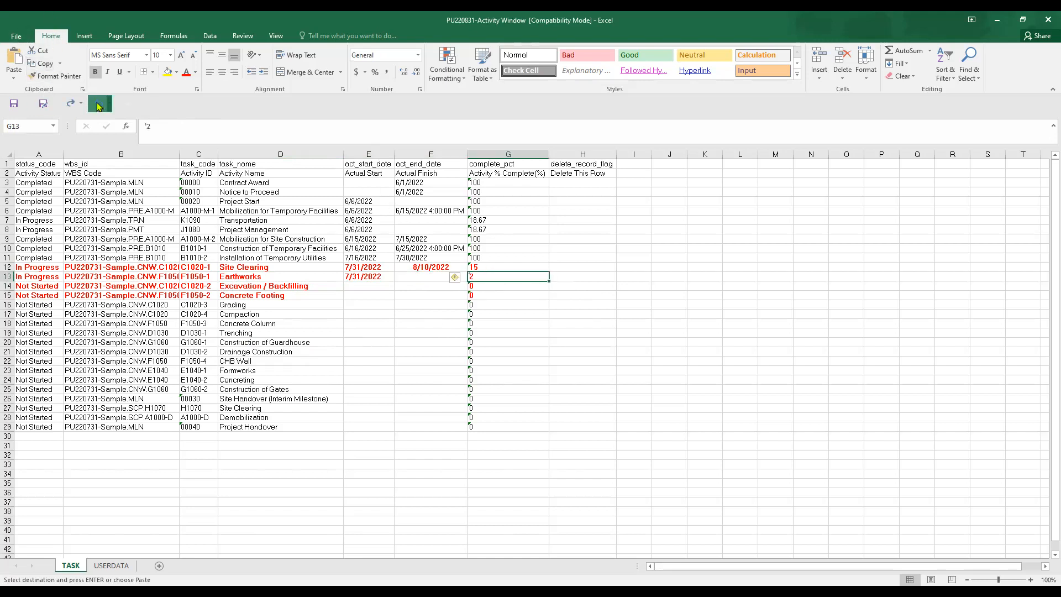
Paste the copied date 8/20/2022 again as the Actual Finish of Earthworks F1050-1
click(427, 277)
key(ctrl+v)
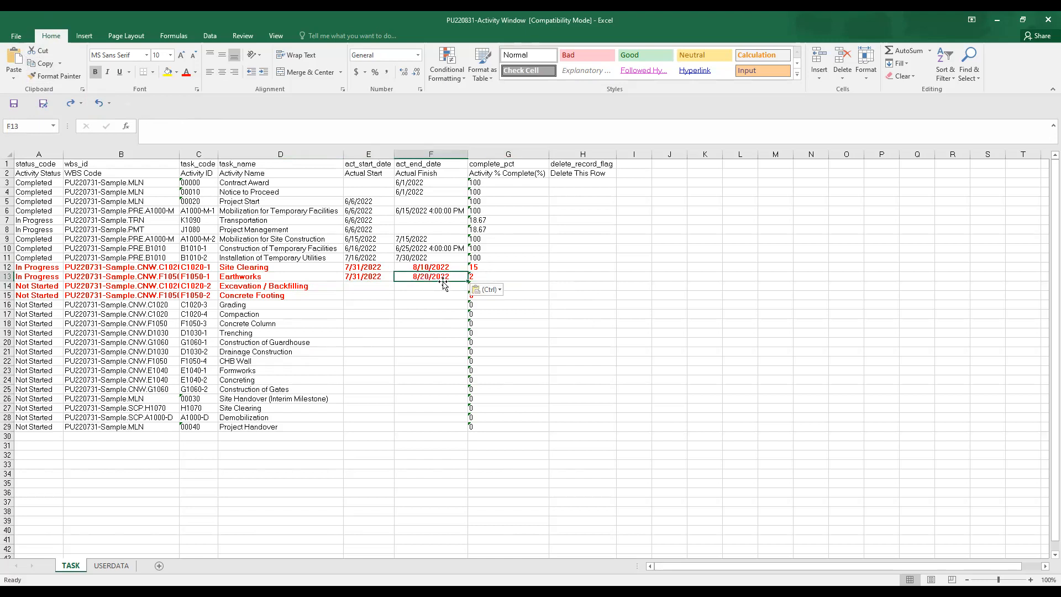
click(447, 332)
click(426, 278)
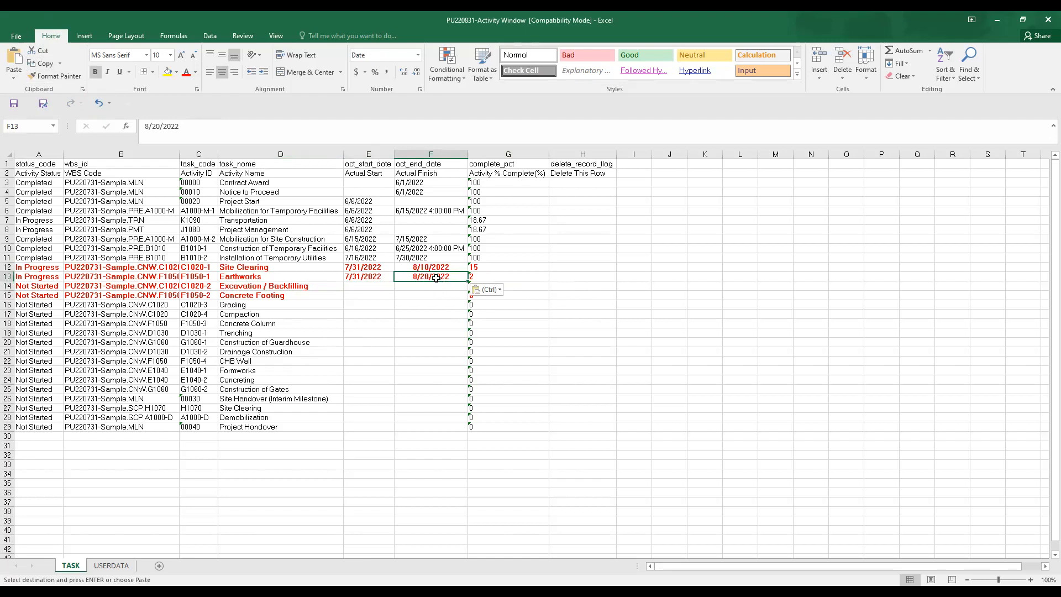
click(440, 154)
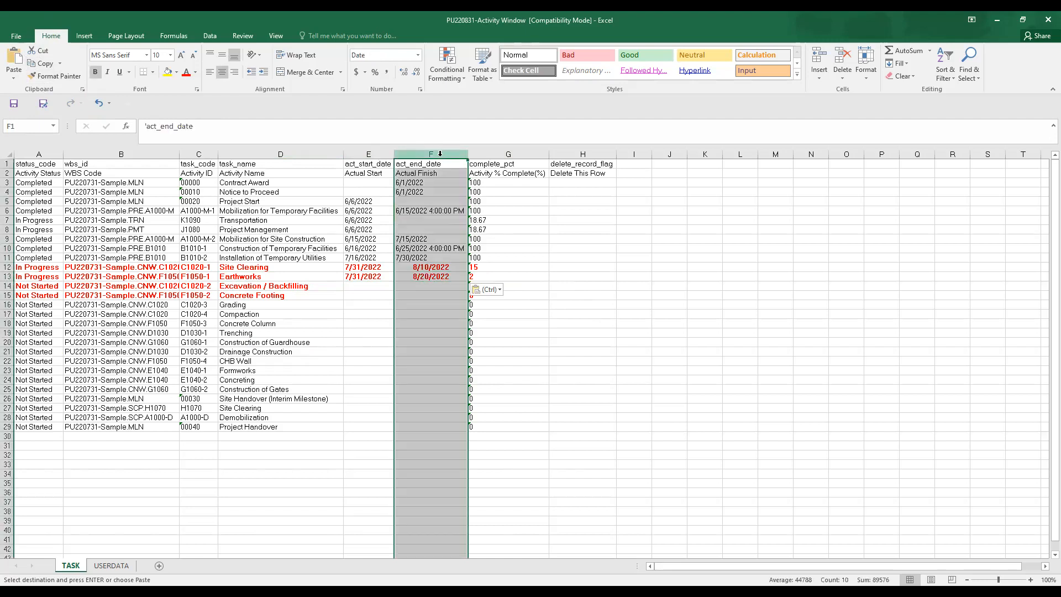
right_click(440, 155)
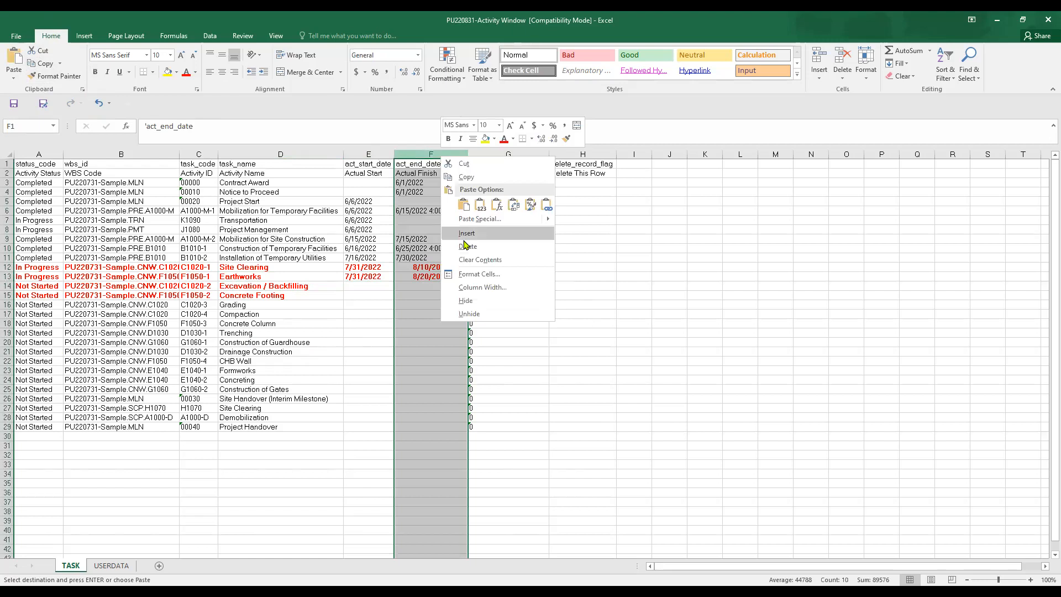
click(489, 279)
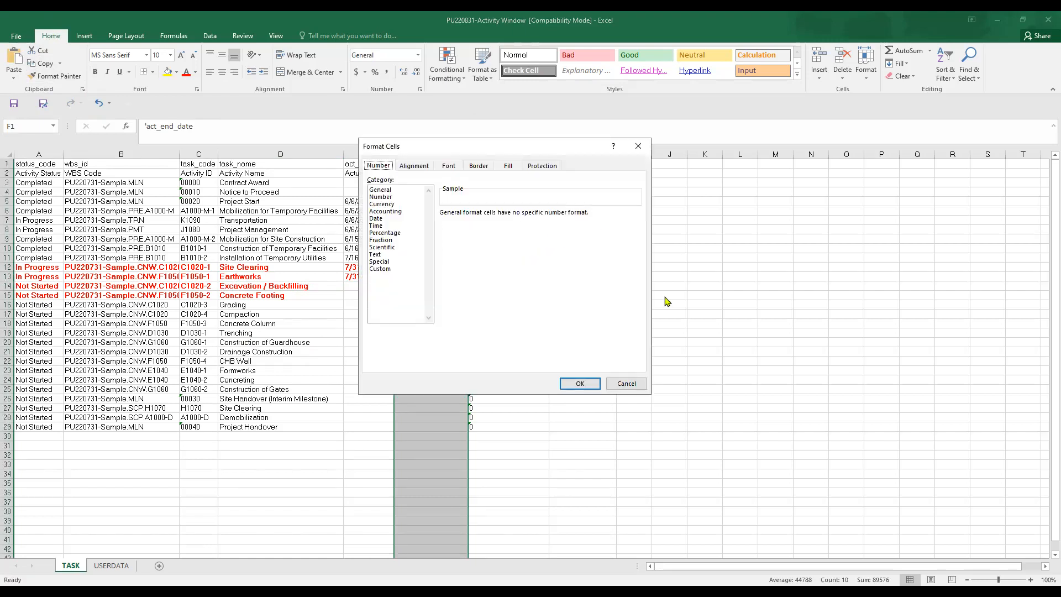
click(626, 383)
Apply the 14-Mar-12 date format to the Actual Start and Actual Finish cells in rows 5 to 29
drag(368, 154, 442, 173)
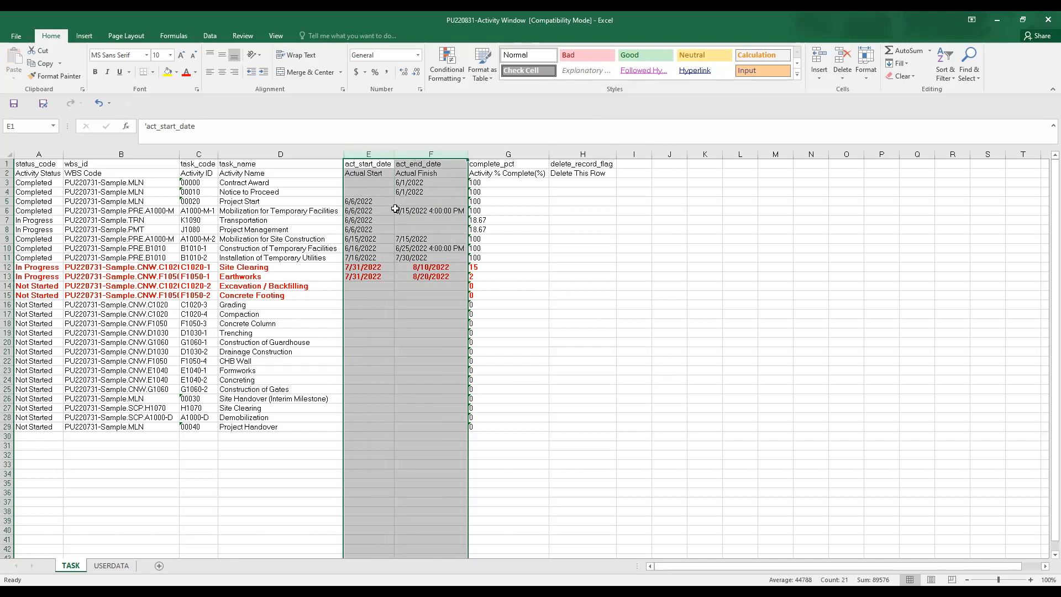
click(363, 201)
shift+click(455, 426)
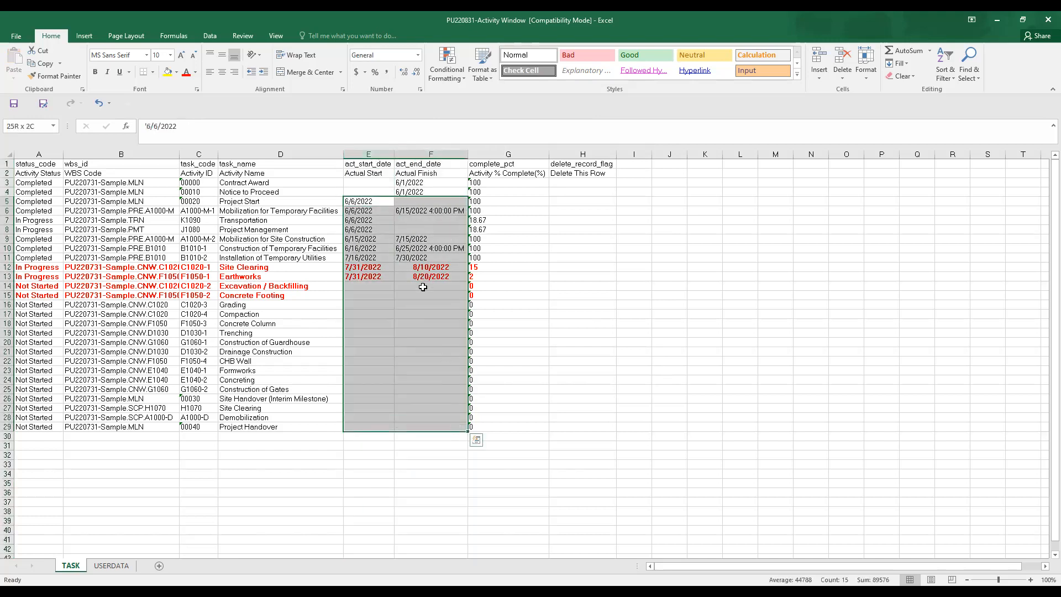
right_click(409, 215)
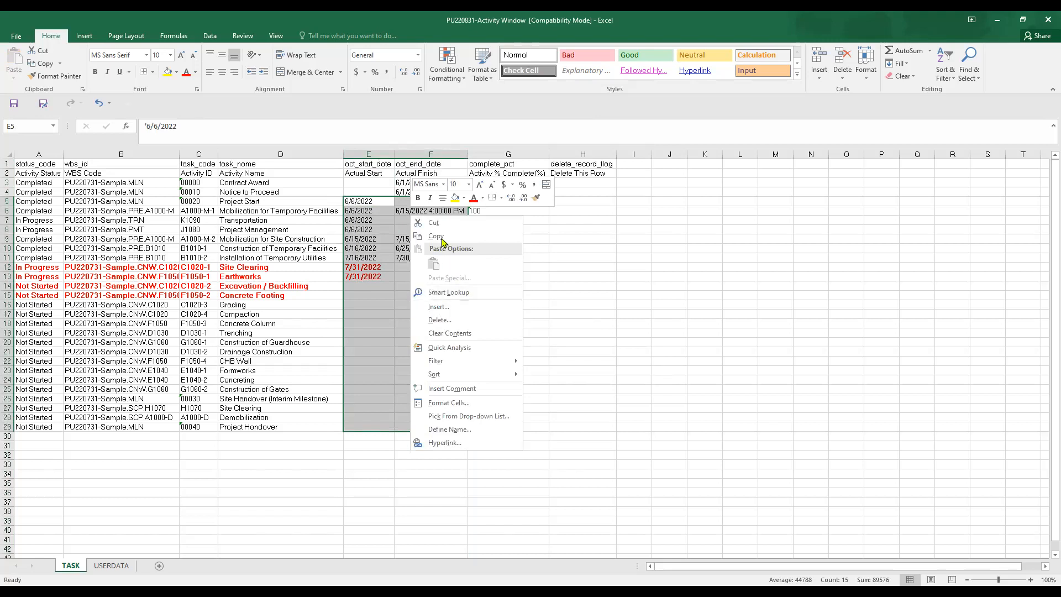
click(445, 406)
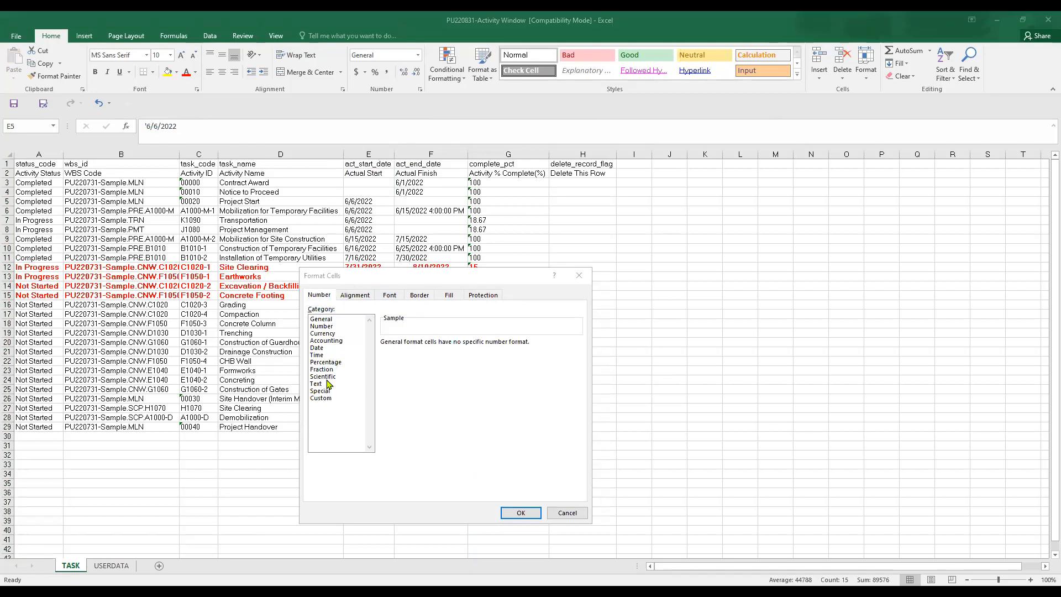
click(324, 350)
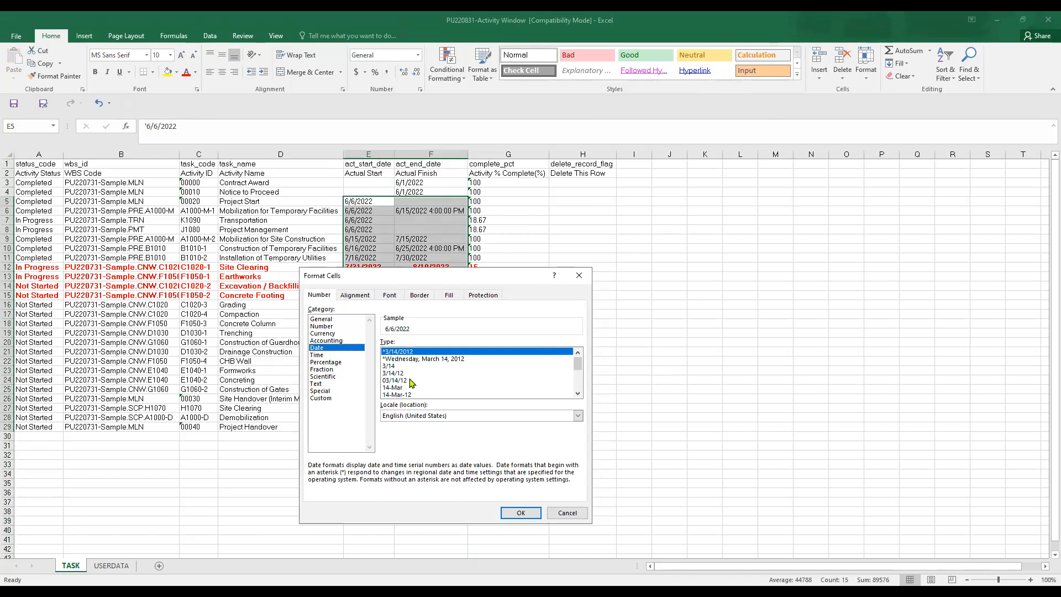
click(578, 394)
click(578, 394)
click(577, 394)
click(405, 381)
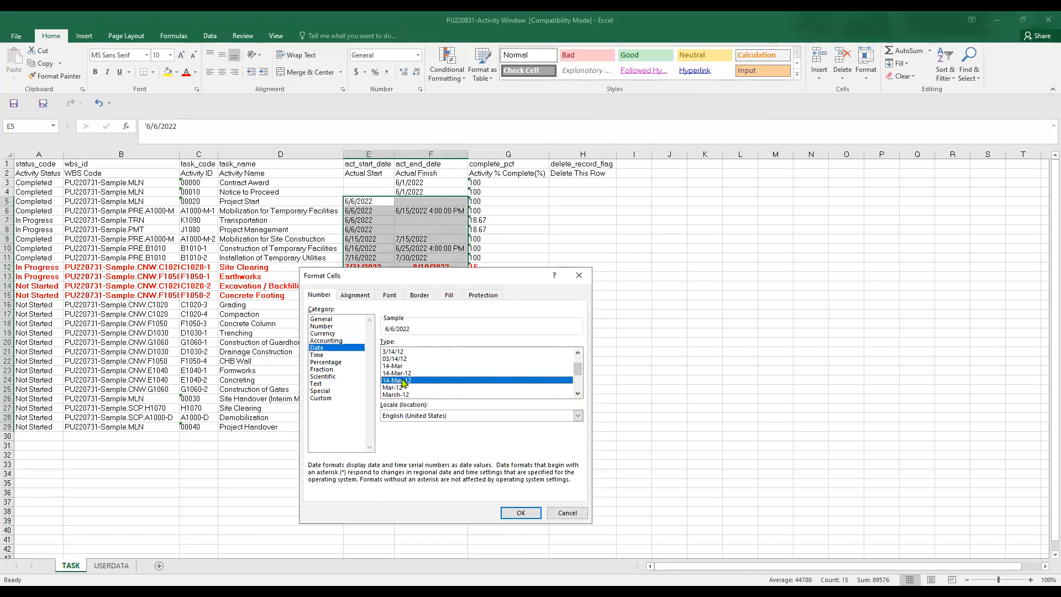
click(405, 376)
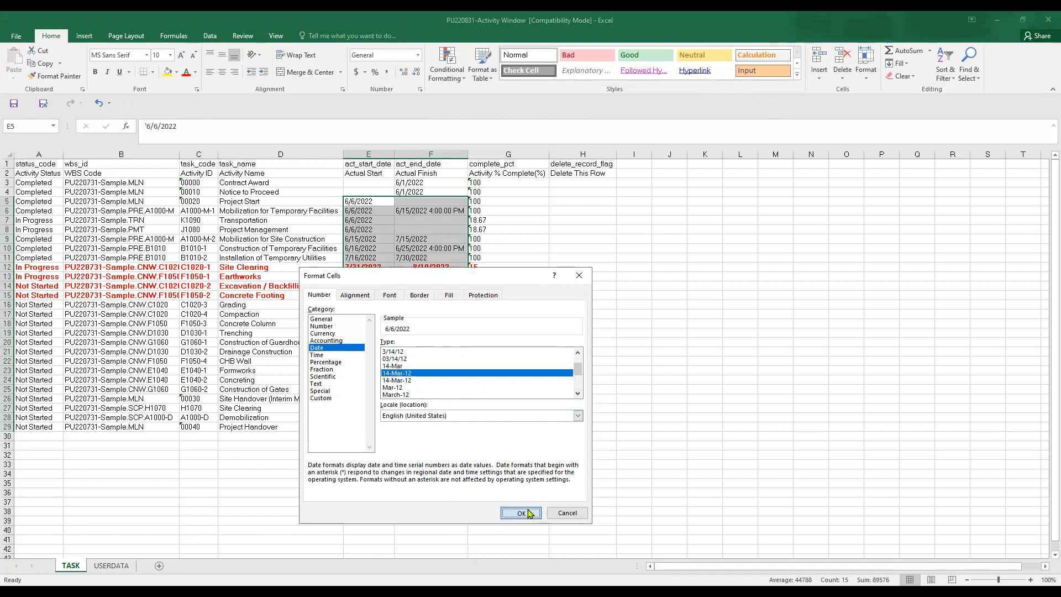
key(Return)
click(433, 315)
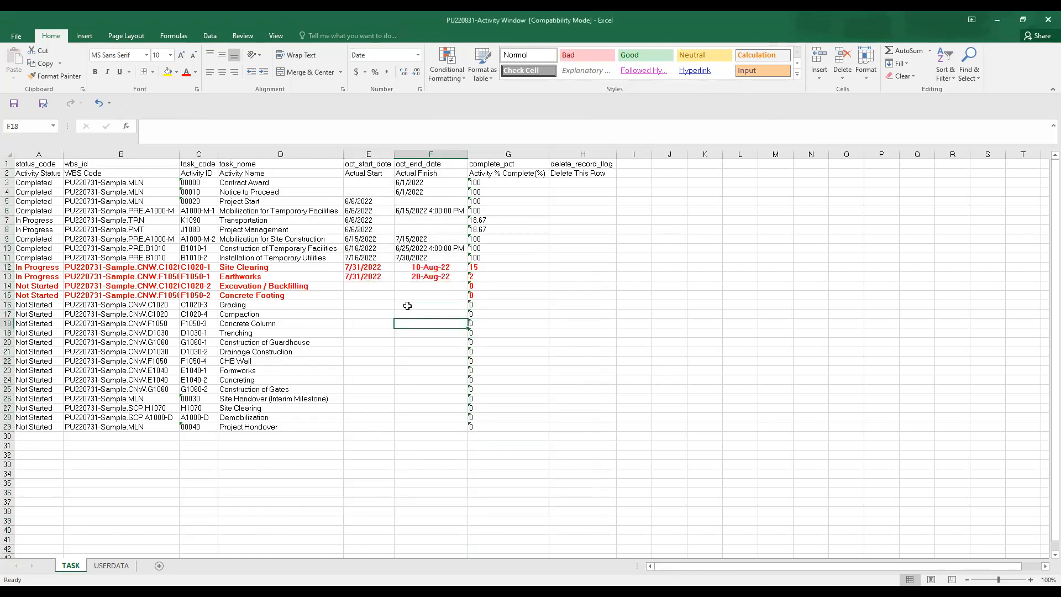
click(363, 267)
click(437, 268)
click(441, 278)
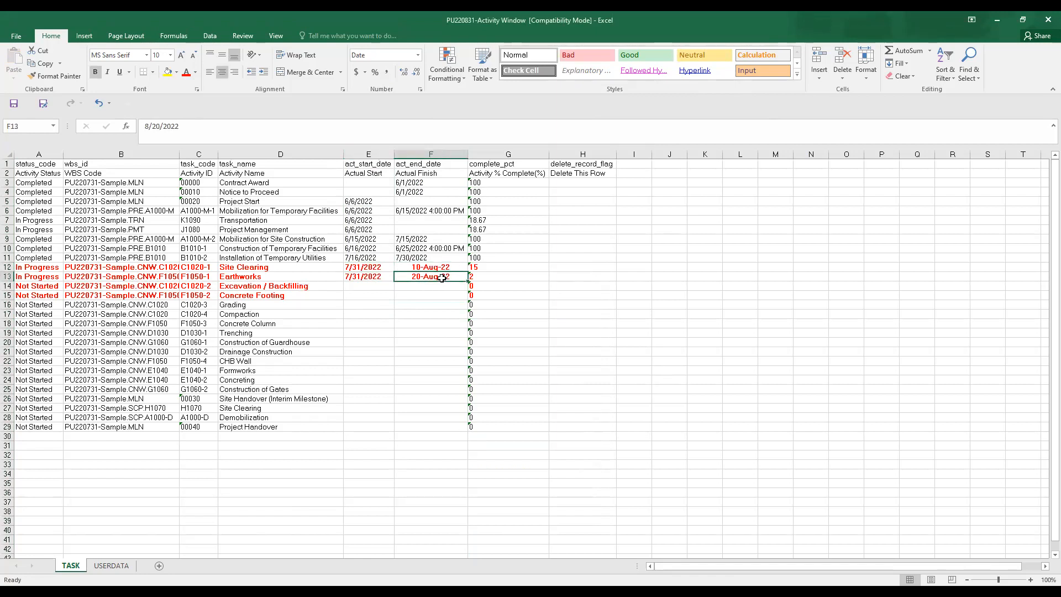
click(369, 267)
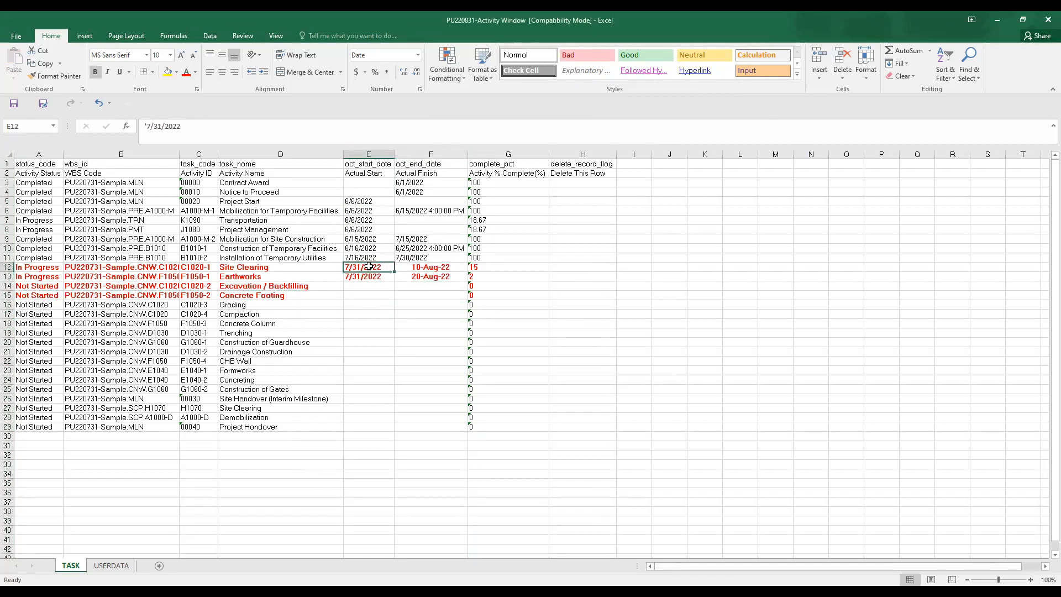
drag(366, 269, 371, 279)
right_click(375, 269)
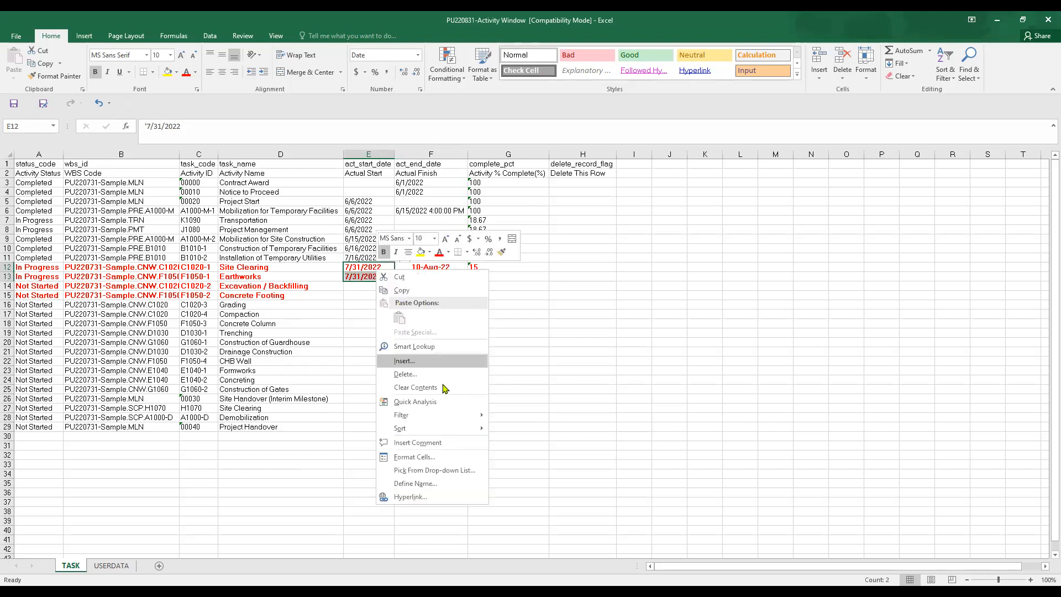
key(Escape)
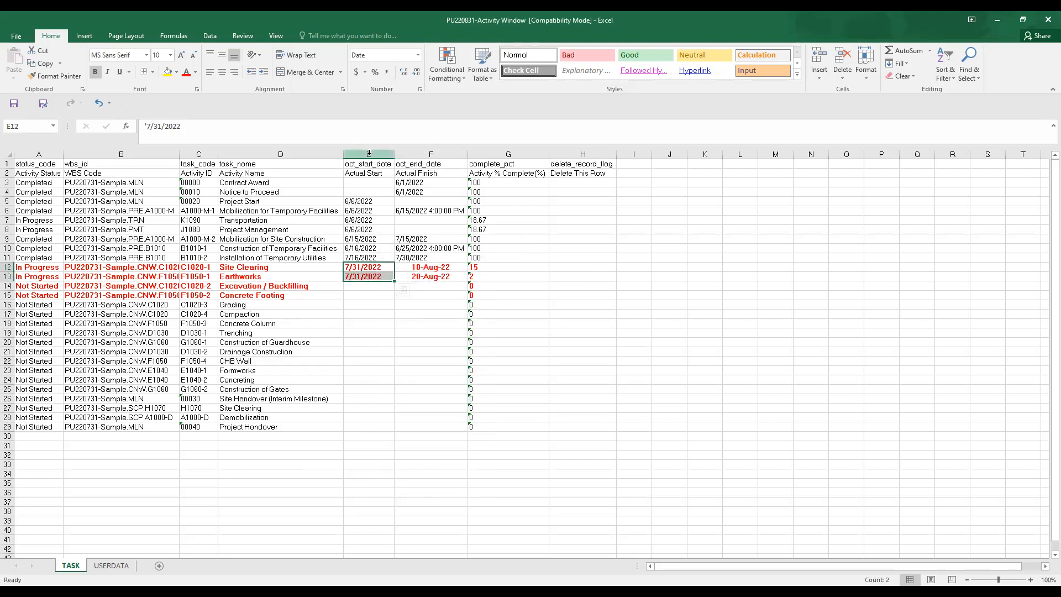
Format all Actual Start and Actual Finish cells from Contract Award to Project Handover with the 14-Mar-12 date type
click(370, 174)
drag(379, 182, 450, 424)
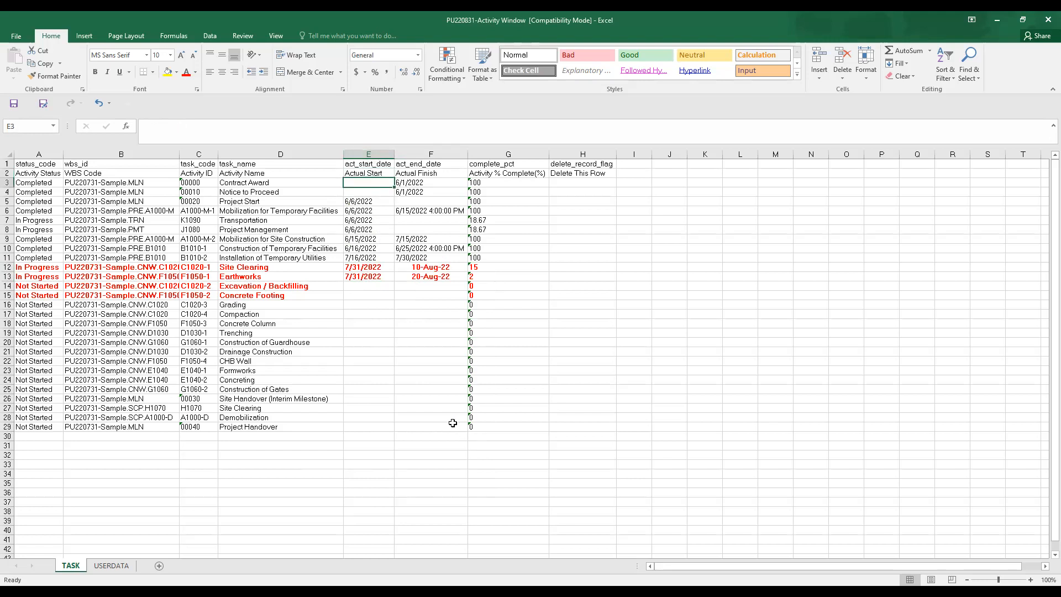
right_click(394, 310)
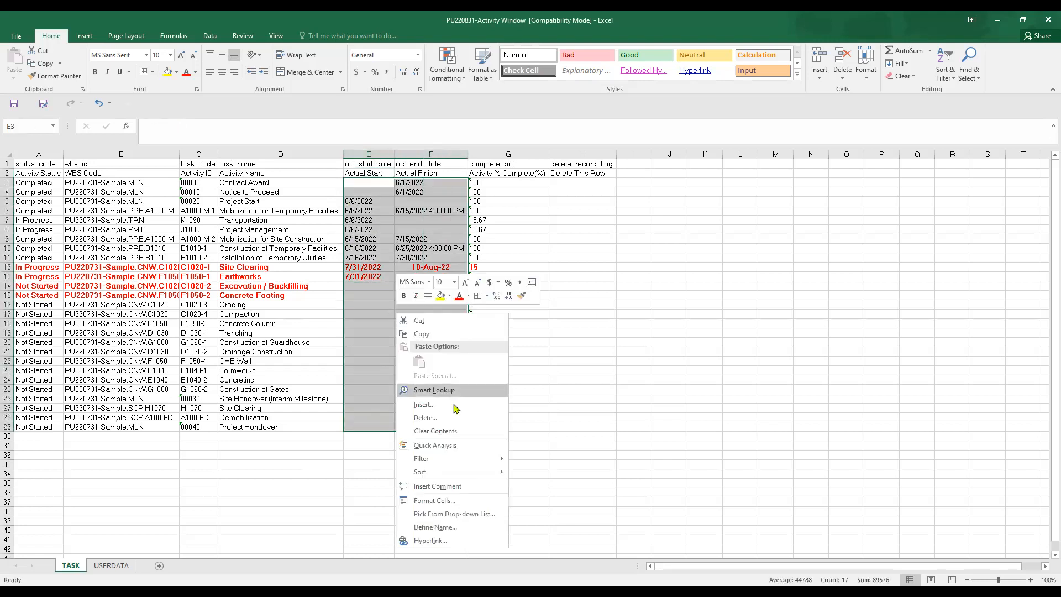
click(442, 501)
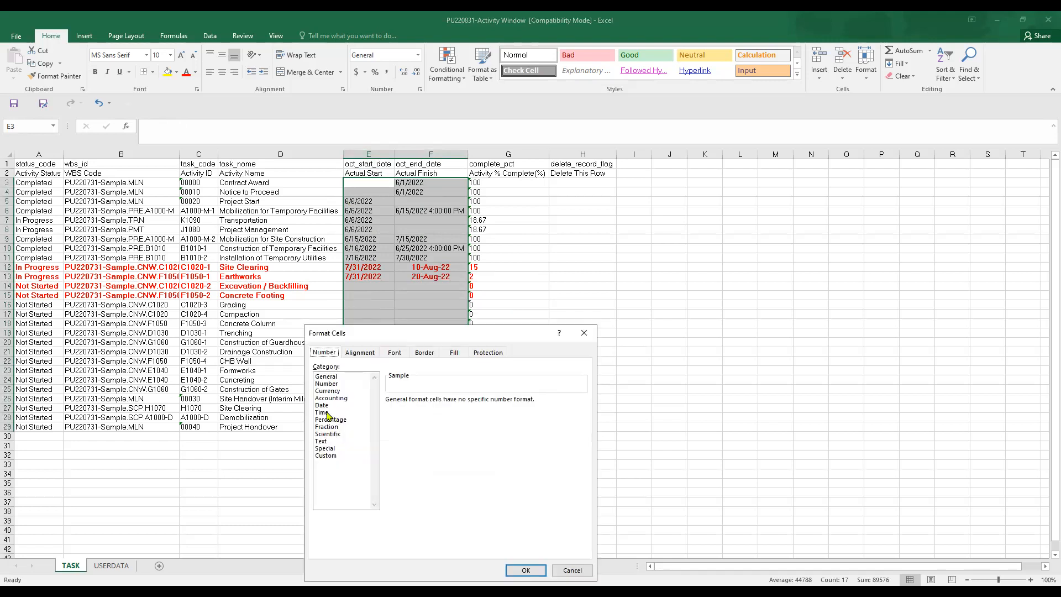
click(323, 405)
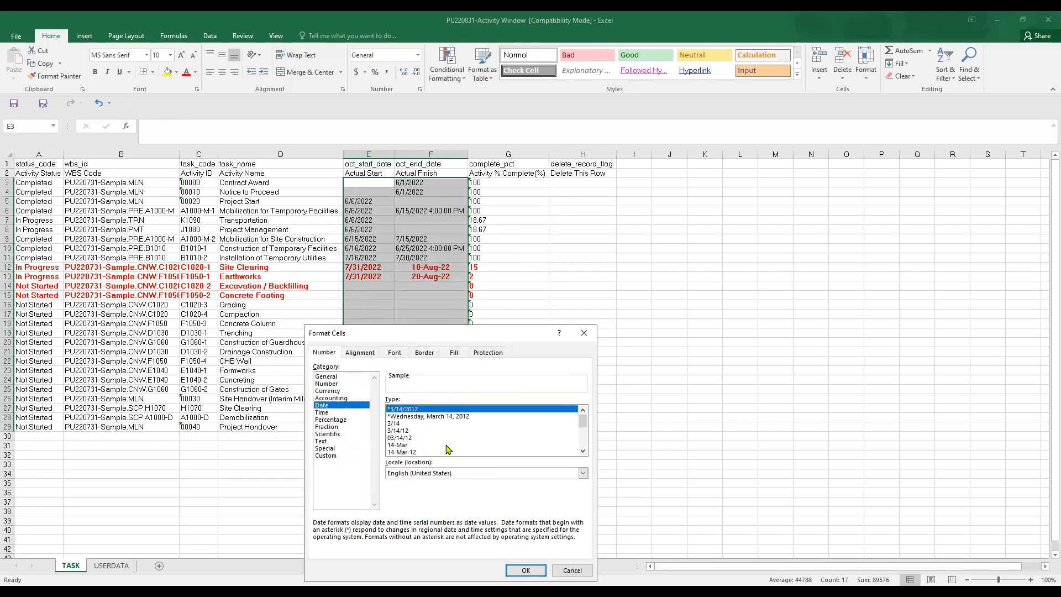
click(406, 452)
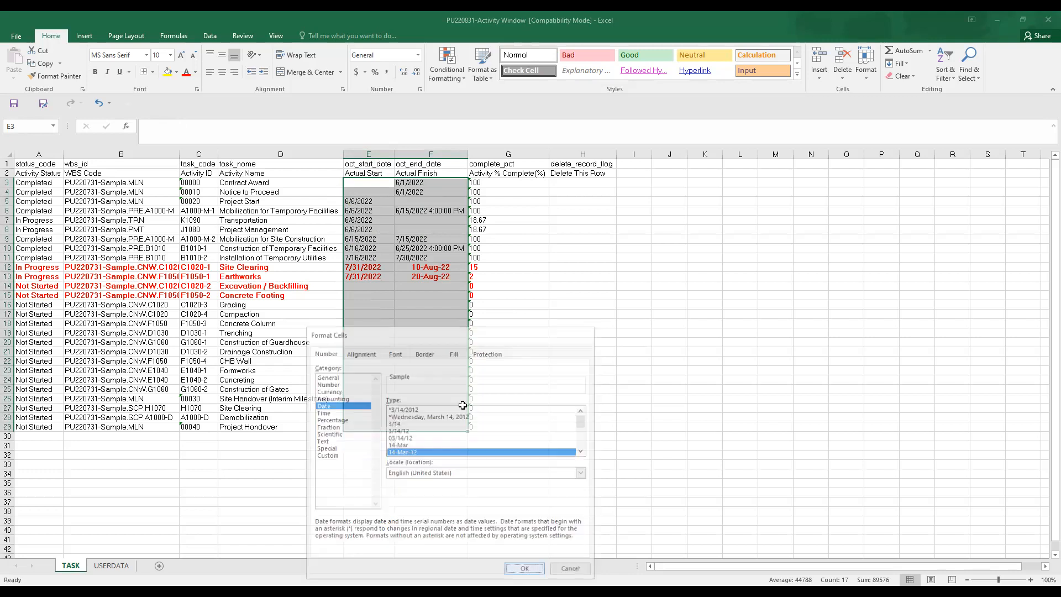
click(525, 570)
click(409, 323)
click(411, 277)
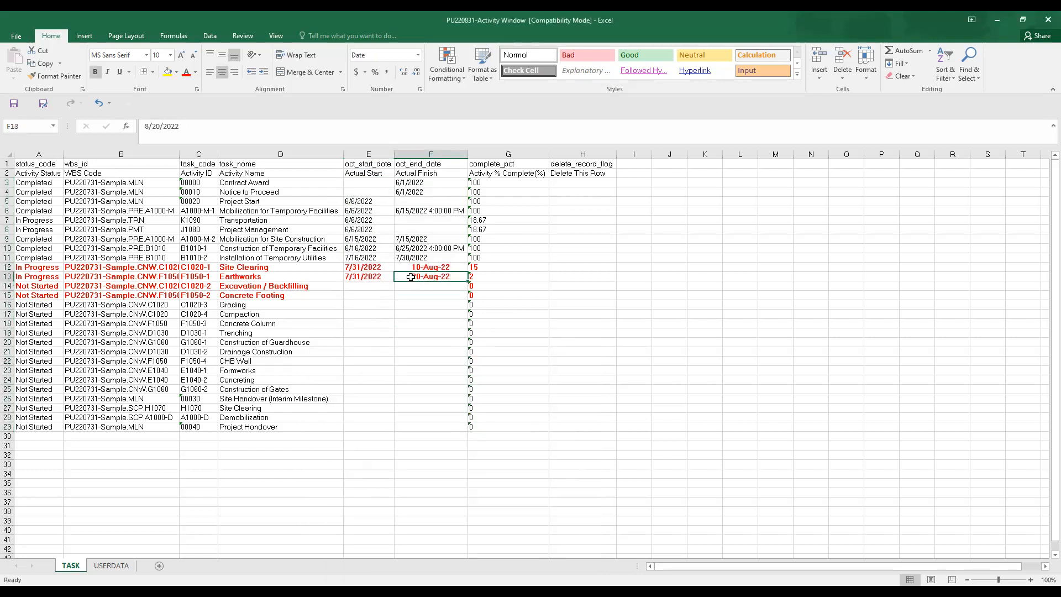
Enter 8/21/2022 as the Actual Start of Excavation / Backfilling C1020-2 and set its Activity % Complete to 70
click(348, 286)
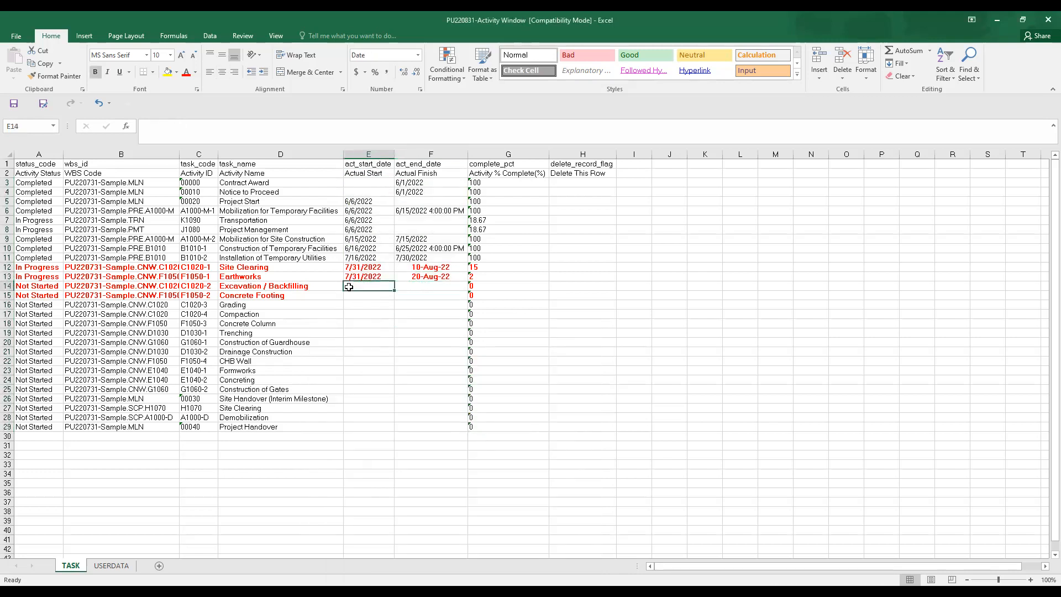
click(250, 287)
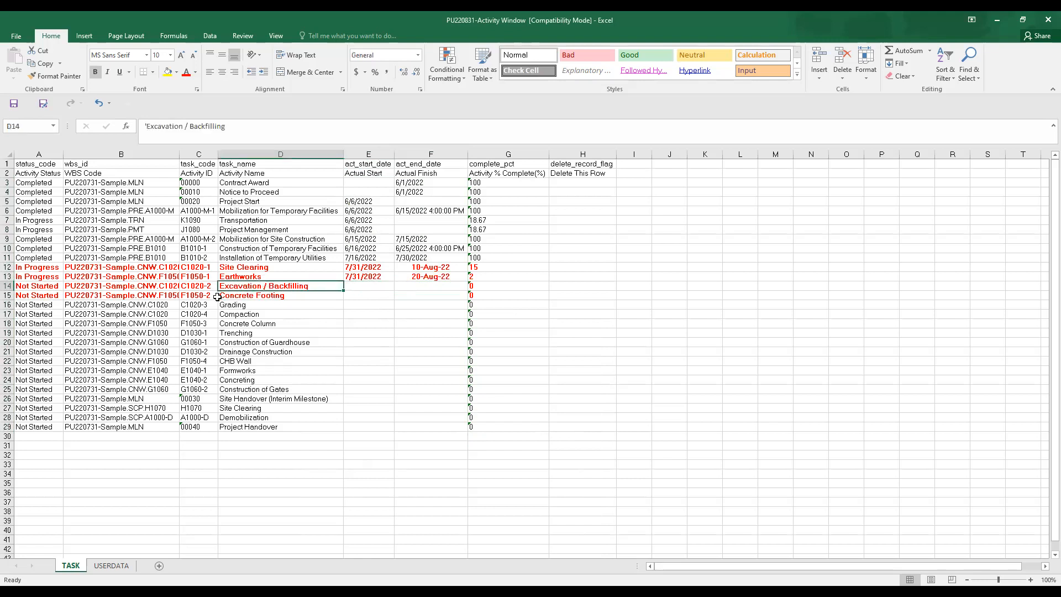
click(205, 287)
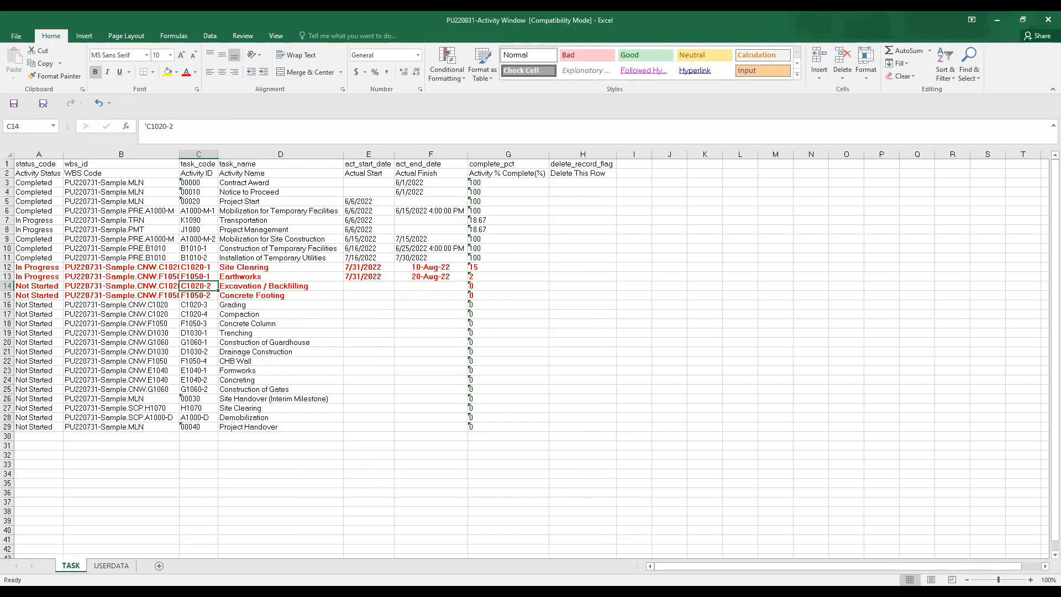
click(368, 284)
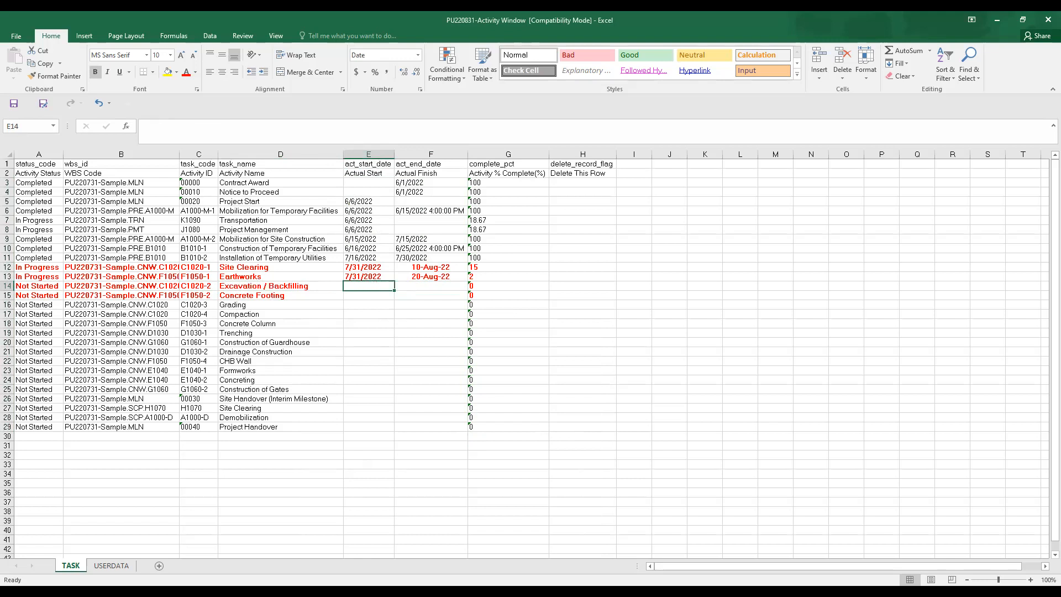
key(alt+Tab)
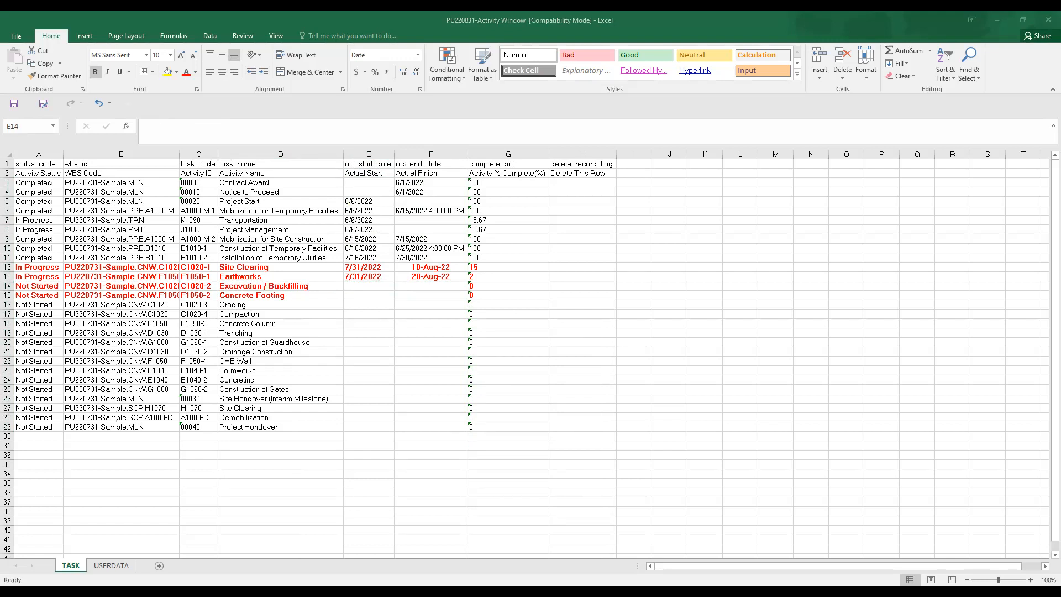
click(361, 285)
text(8/21/2022)
click(502, 287)
key(F2)
key(Delete)
text(7)
key(Return)
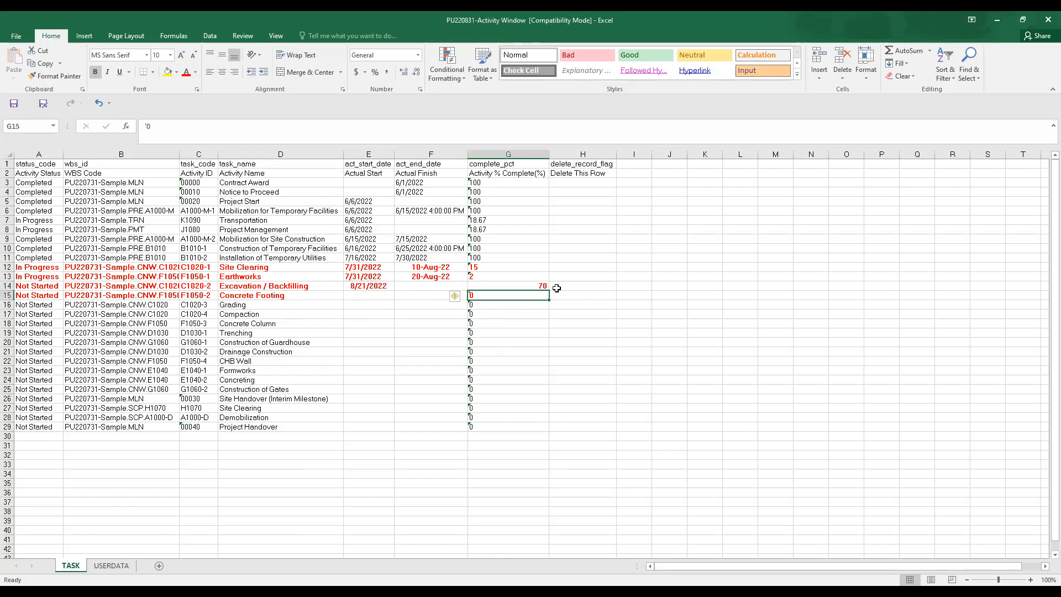
click(525, 285)
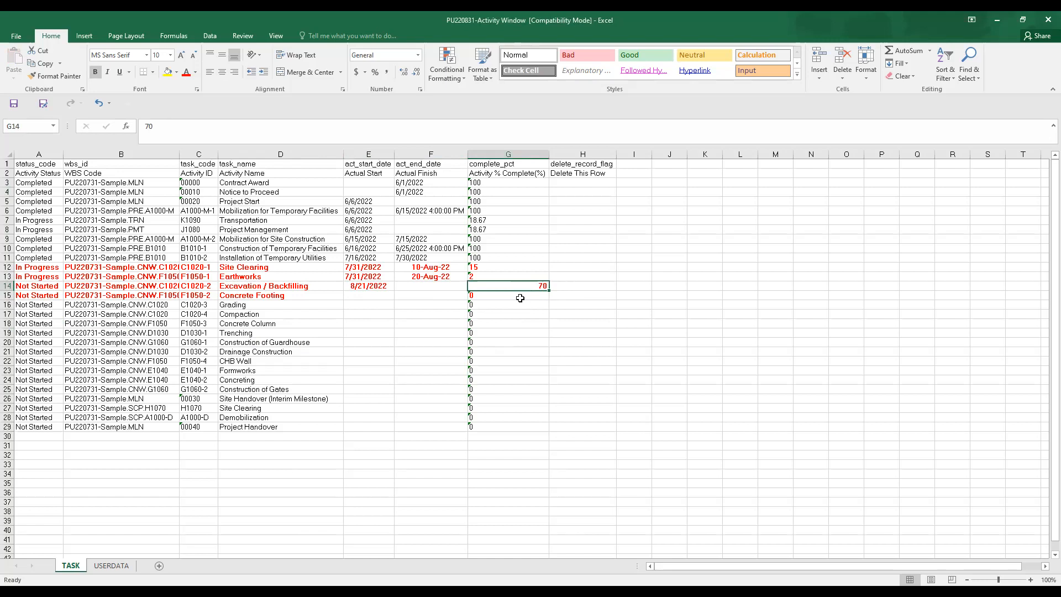
click(515, 297)
click(519, 287)
click(525, 297)
click(519, 287)
click(440, 285)
click(532, 286)
click(373, 288)
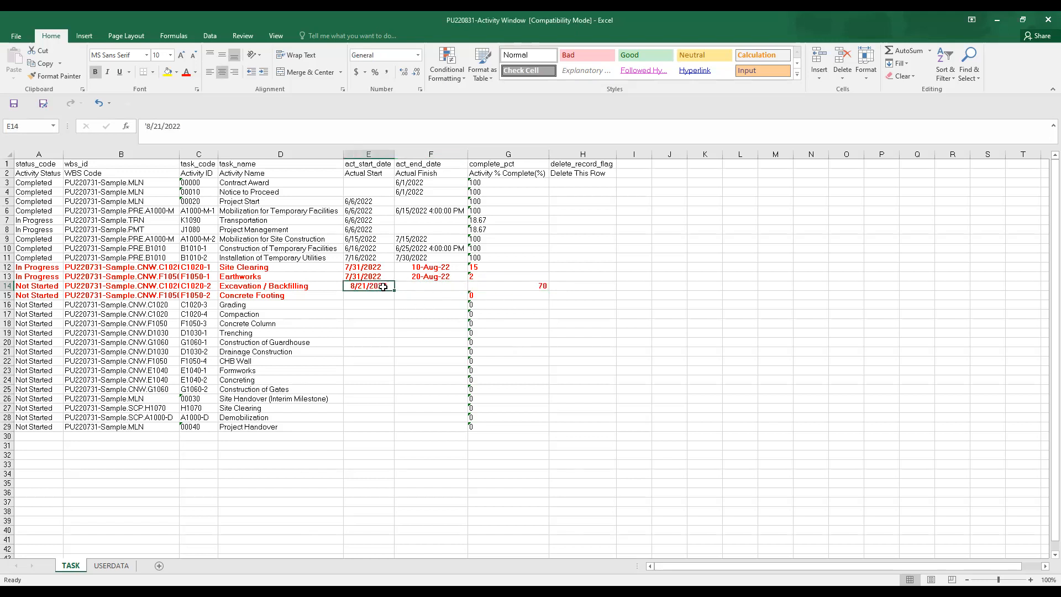
click(374, 295)
click(379, 287)
click(373, 298)
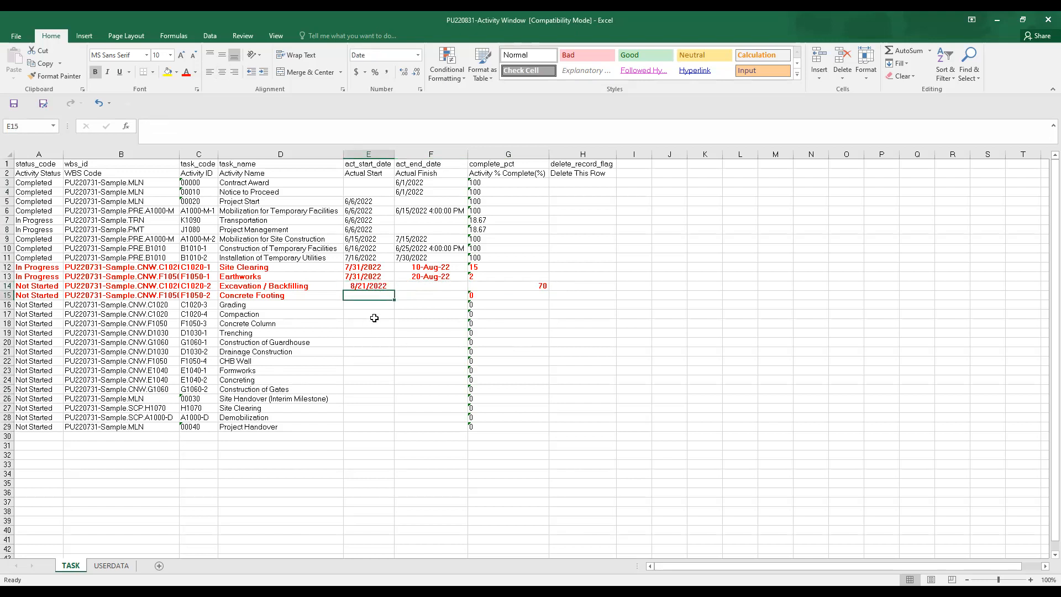
Copy the Excavation / Backfilling Actual Start 8/21/2022 to Concrete Footing F1050-2 and set its Activity % Complete to 25
click(373, 286)
key(ctrl+c)
click(373, 296)
key(ctrl+v)
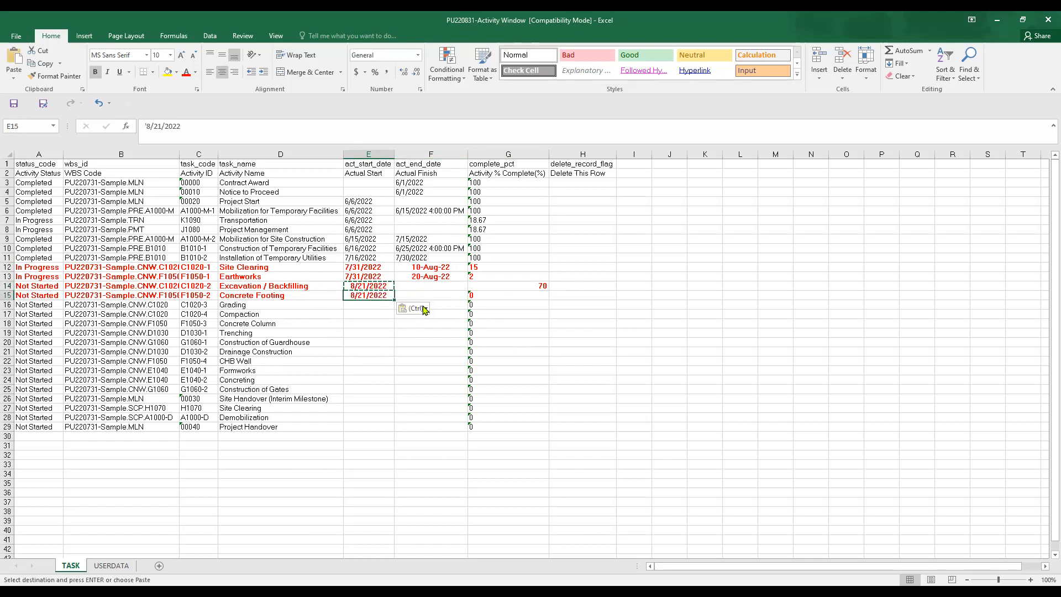
click(492, 297)
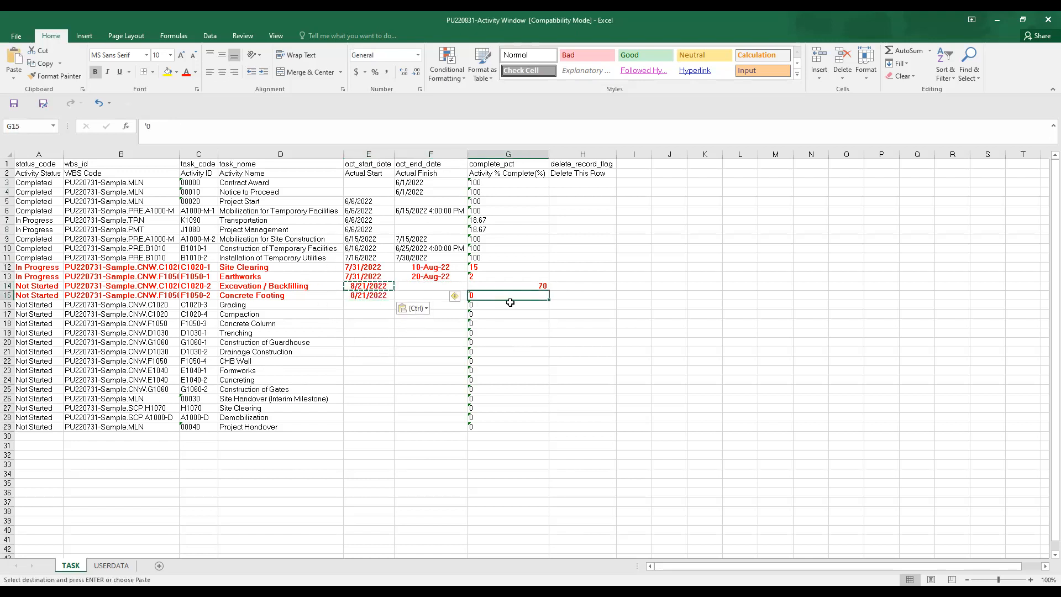
key(Escape)
text(2)
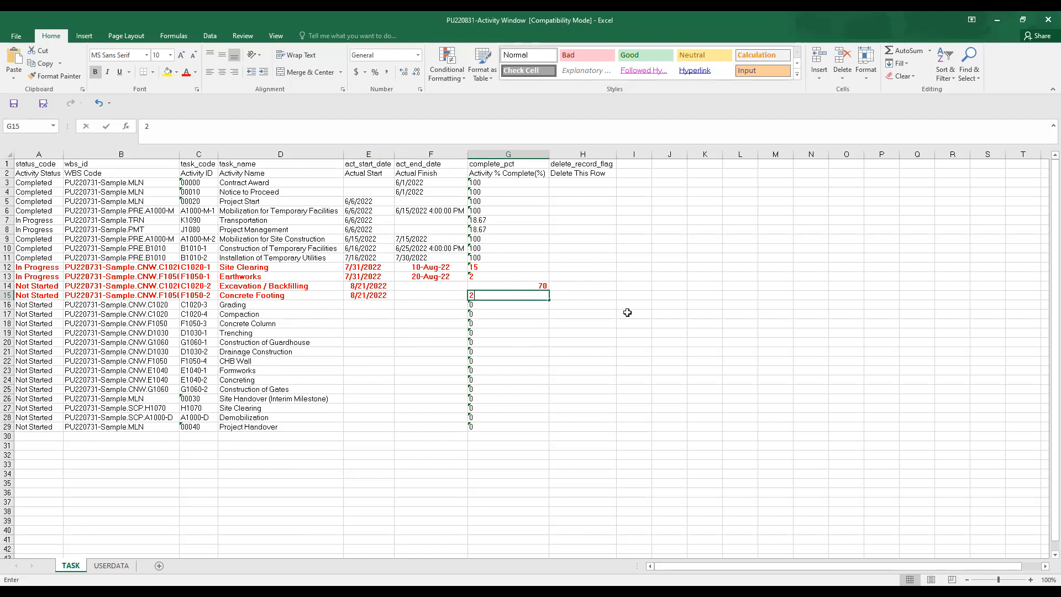
text(5)
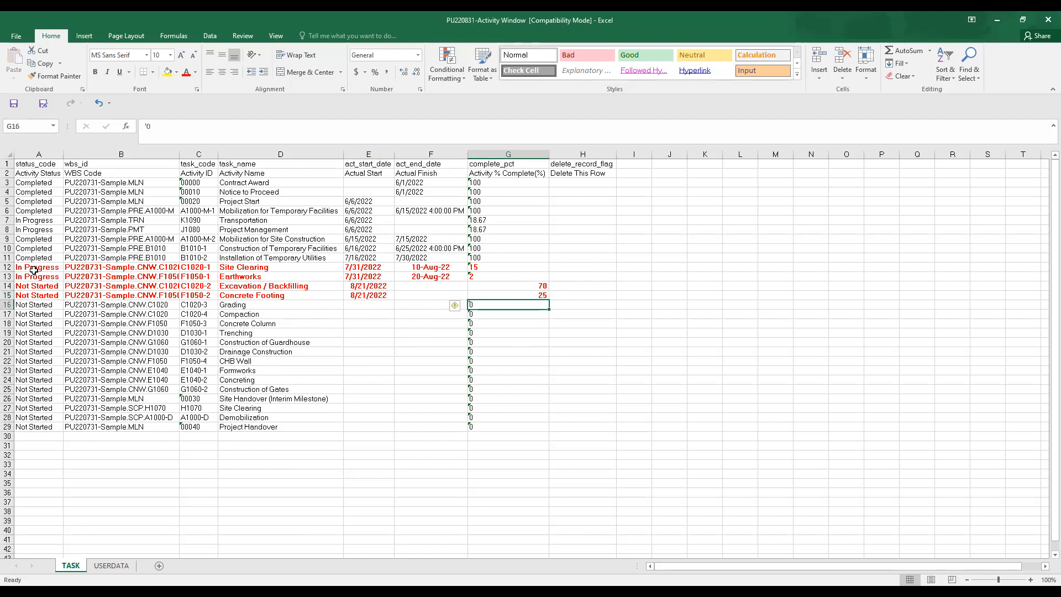
click(31, 268)
click(48, 277)
click(374, 267)
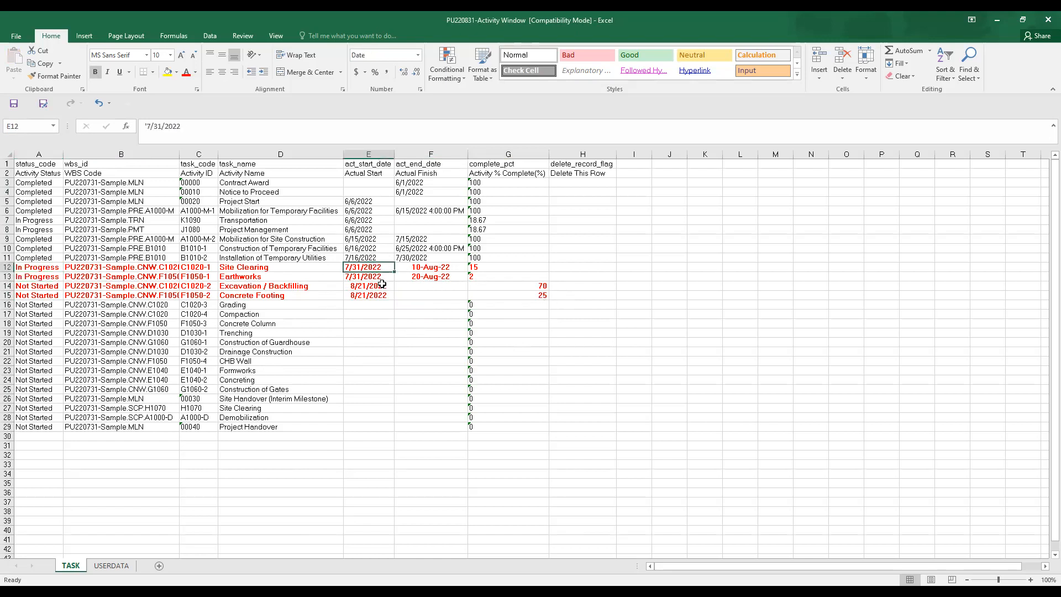
Save the PU220831 workbook with the updated Actual Start dates and progress values
click(367, 298)
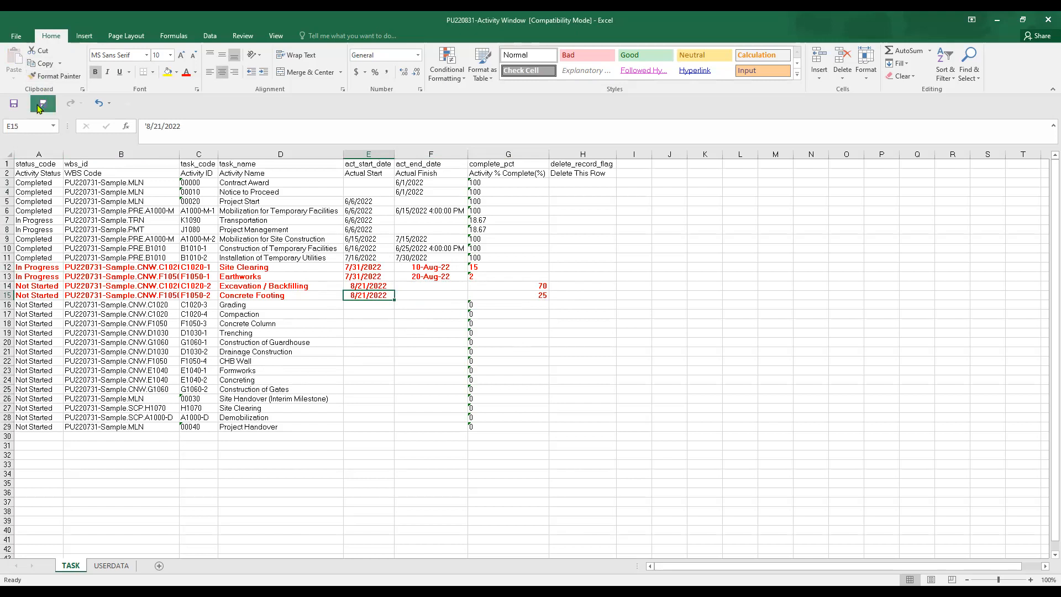
click(14, 106)
click(565, 294)
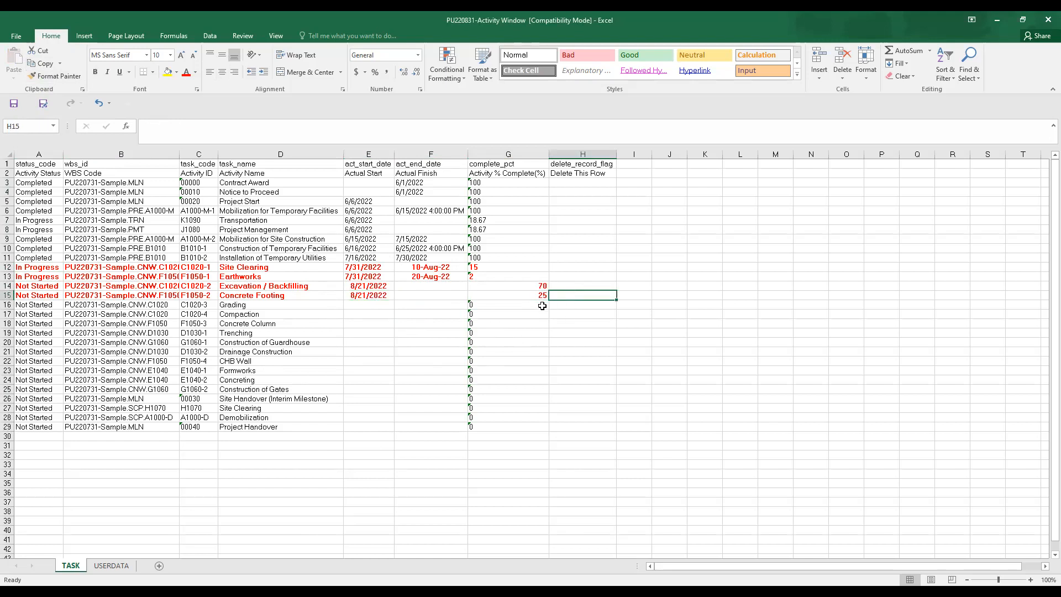
Review the Activity Status, Actual Start and Activity % Complete cells of the four red-highlighted activities in rows 12 to 15
click(366, 267)
click(375, 277)
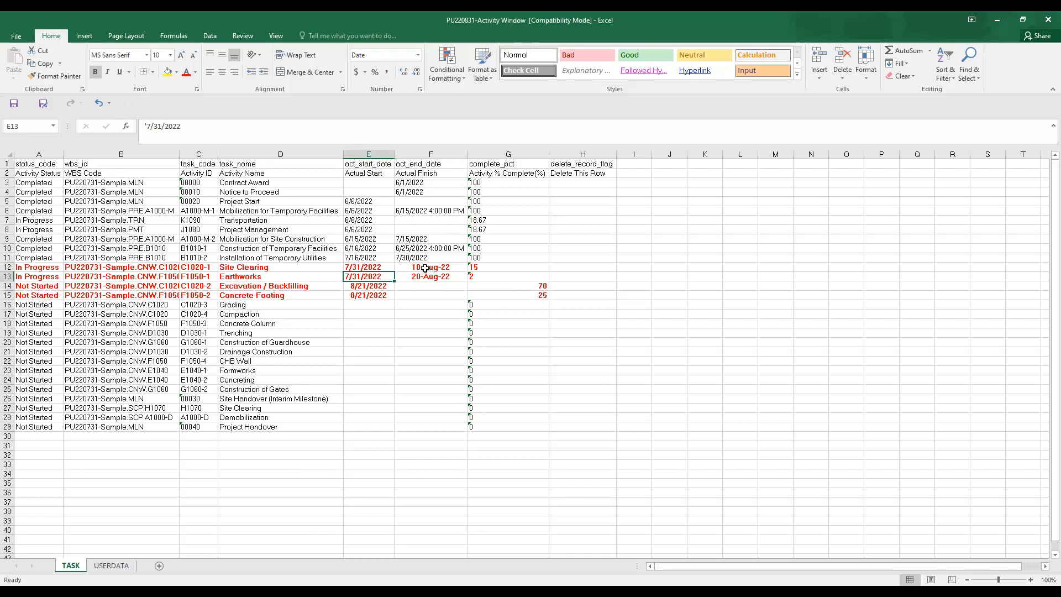
drag(51, 275, 51, 269)
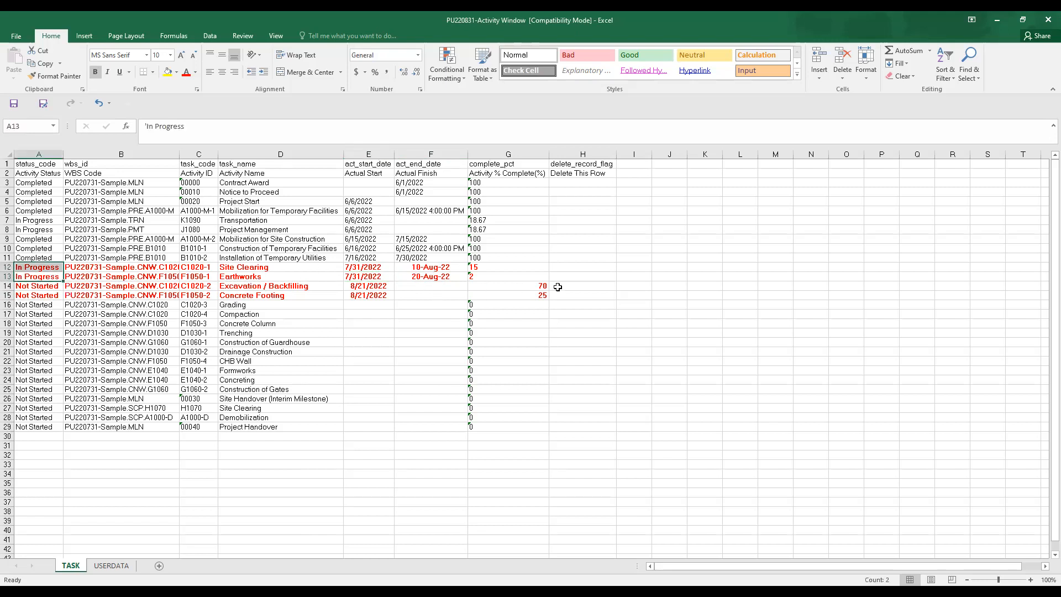
click(533, 295)
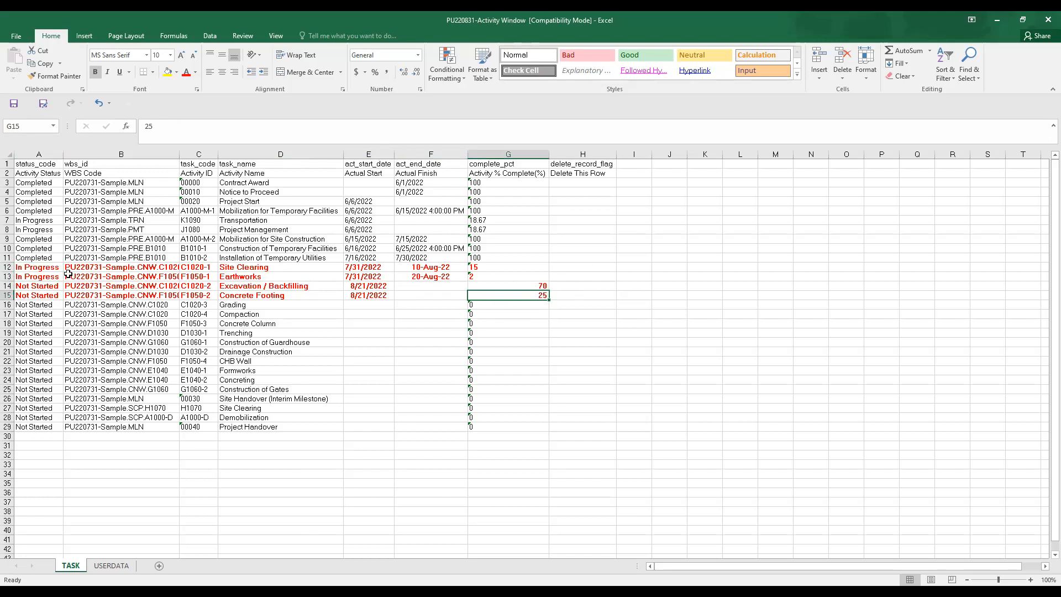
click(42, 269)
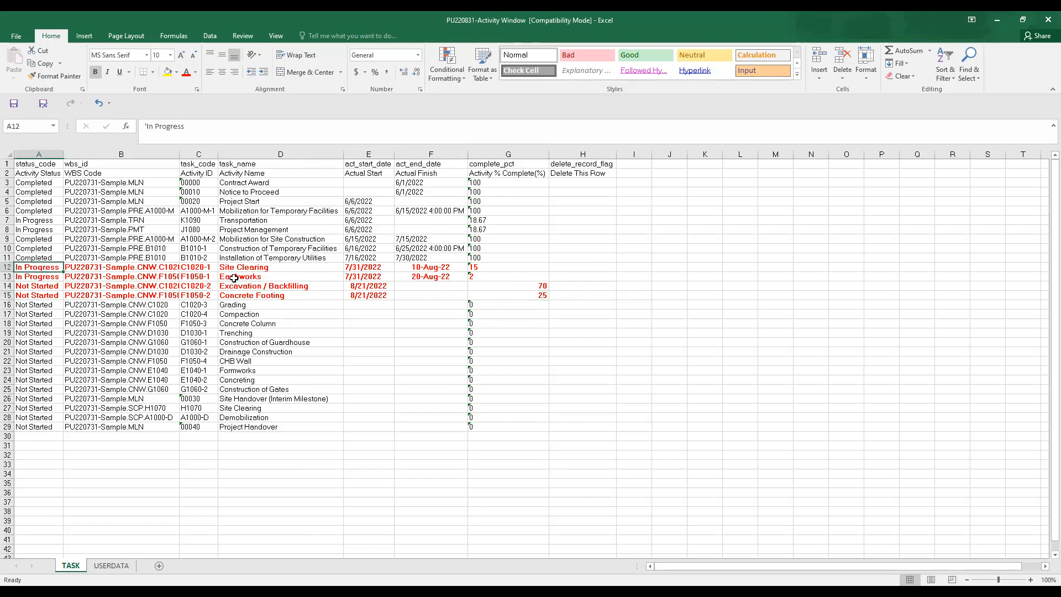
click(534, 321)
click(45, 267)
click(533, 297)
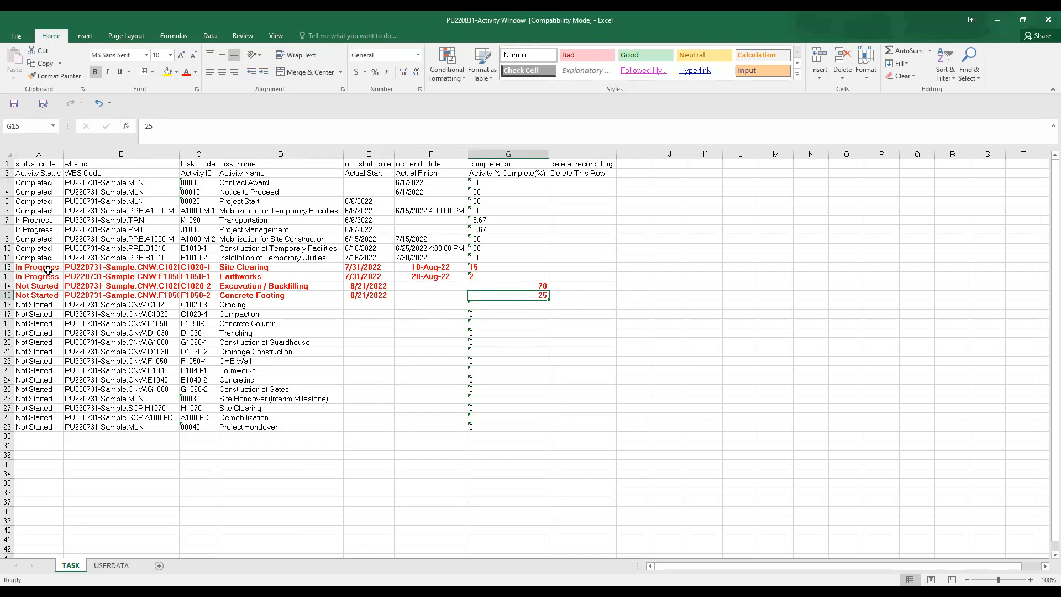
click(526, 326)
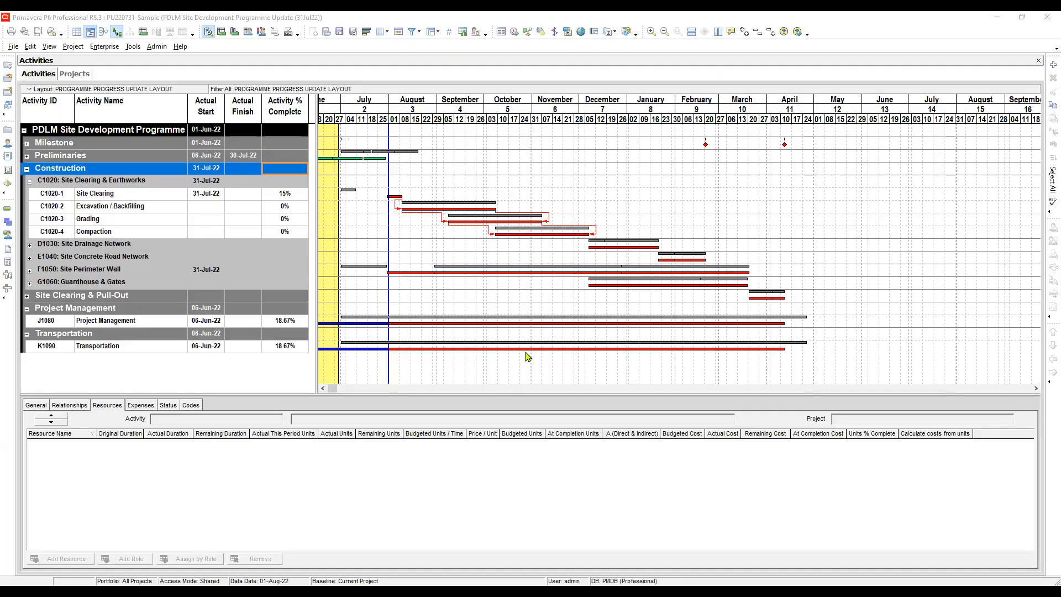
Switch to Primavera P6 and examine the Activity % Complete of the Site Clearing & Earthworks activities C1020-1 to C1020-4
click(372, 119)
click(285, 194)
click(286, 209)
click(288, 222)
click(287, 232)
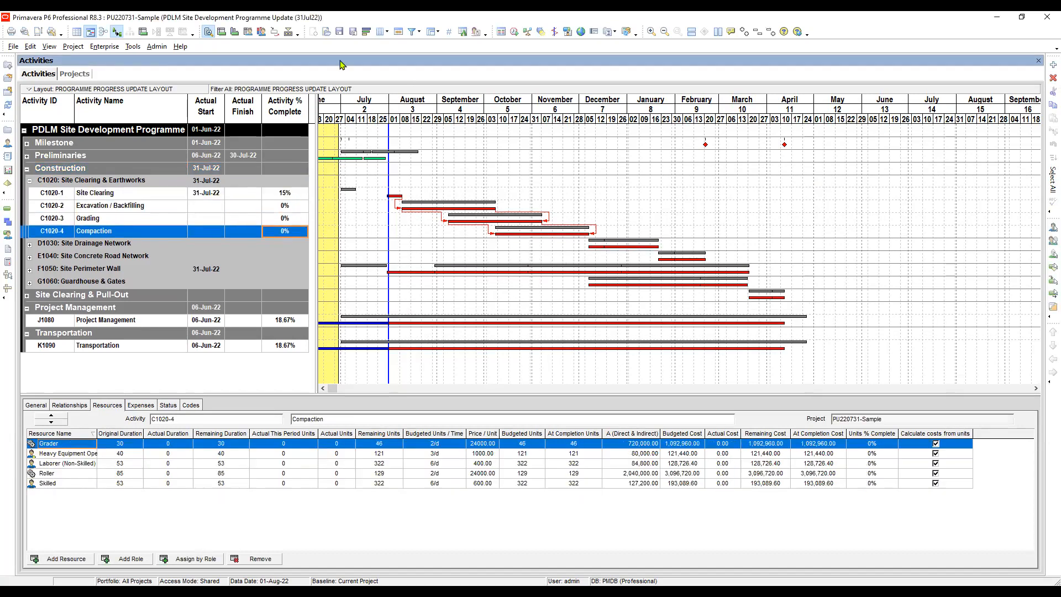
Look up PROGRAMME PROGRESS UPDATE LAYOUT in the list of saved layouts without opening another layout
click(340, 31)
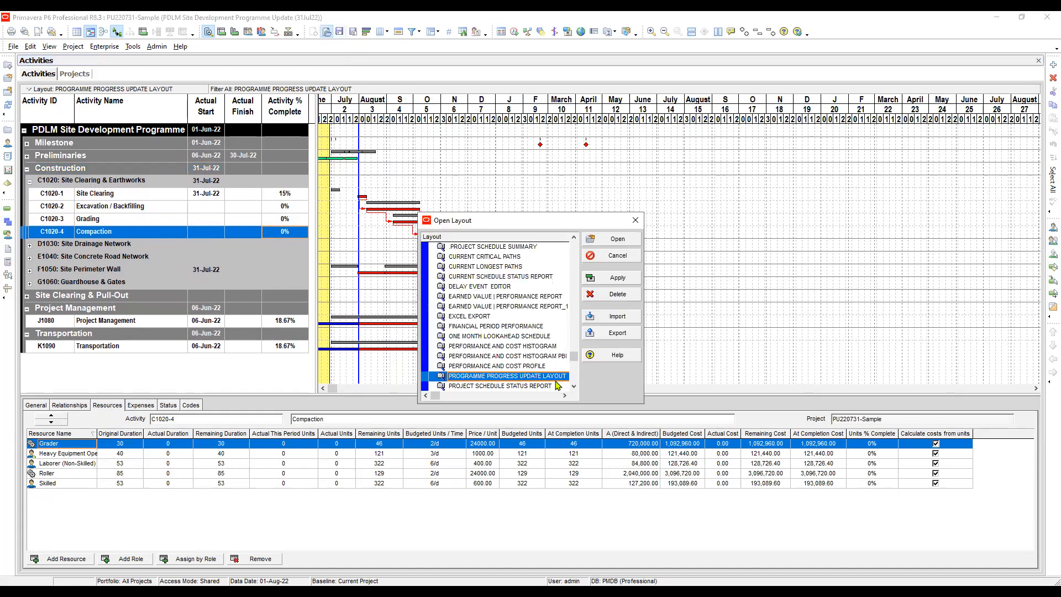
click(523, 366)
click(510, 377)
click(531, 387)
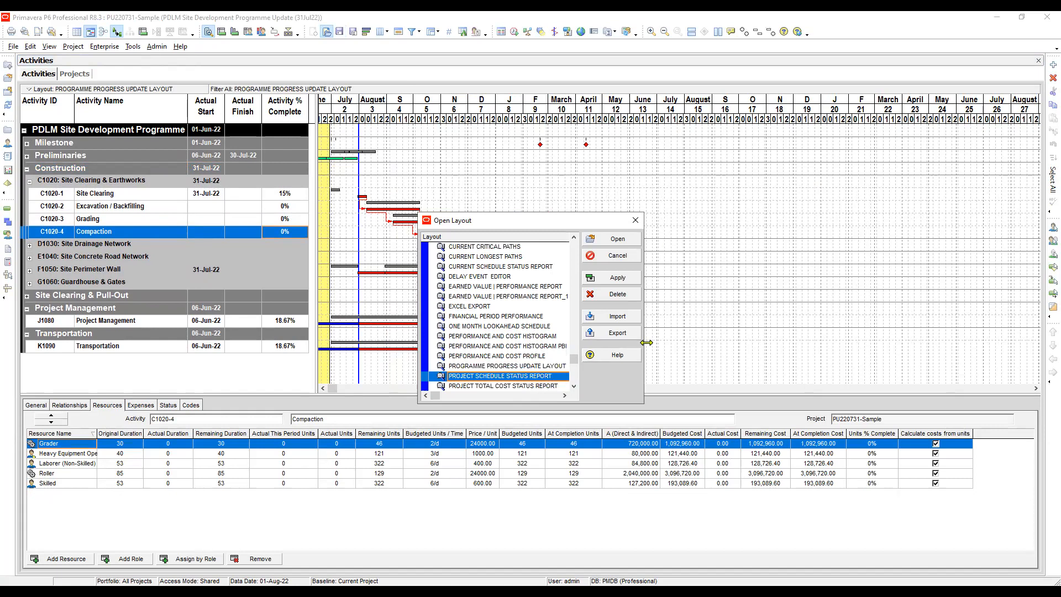
drag(646, 343, 733, 345)
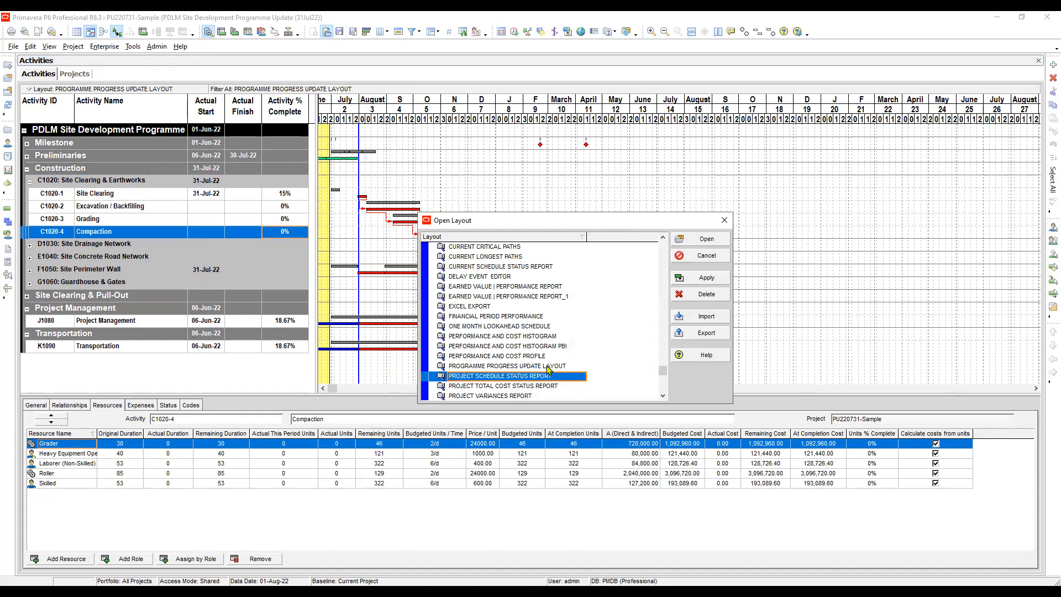
click(548, 367)
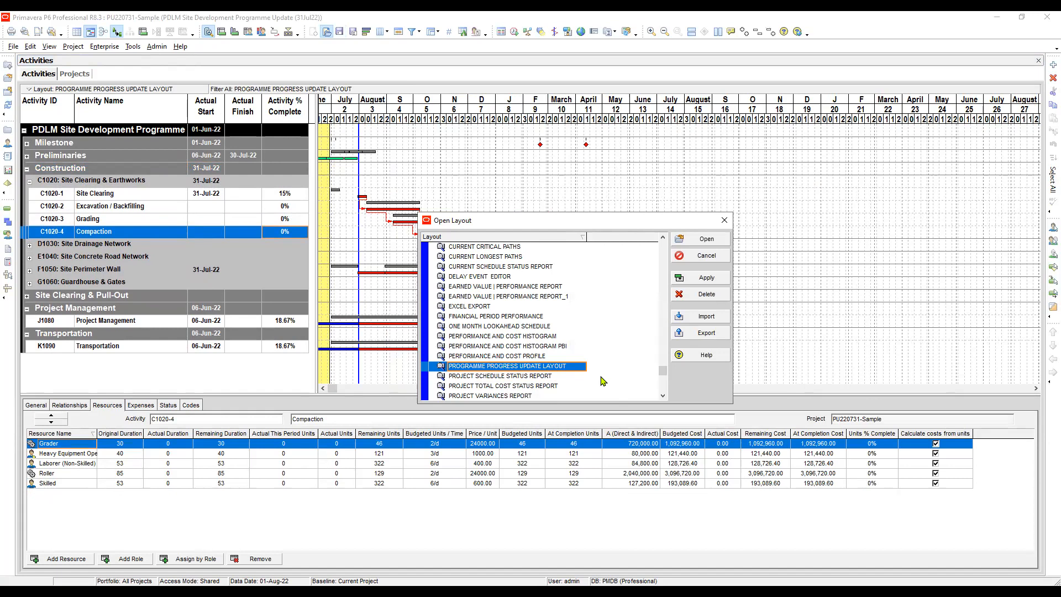
click(721, 221)
Review the layout's selected columns Actual Start, Actual Finish and Activity % Complete in the column settings
drag(315, 122, 496, 166)
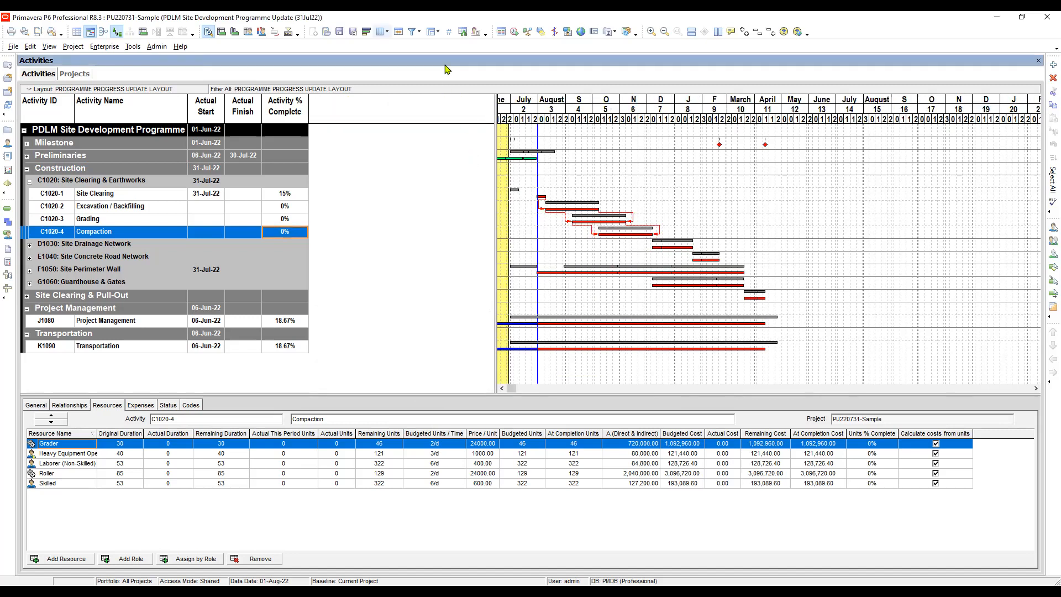
click(387, 32)
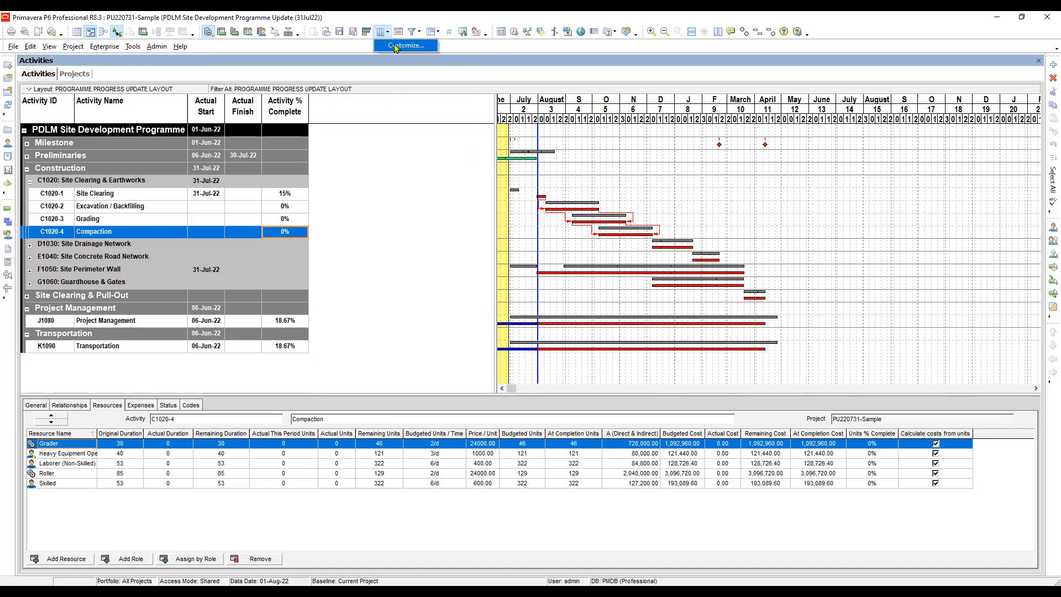
click(397, 47)
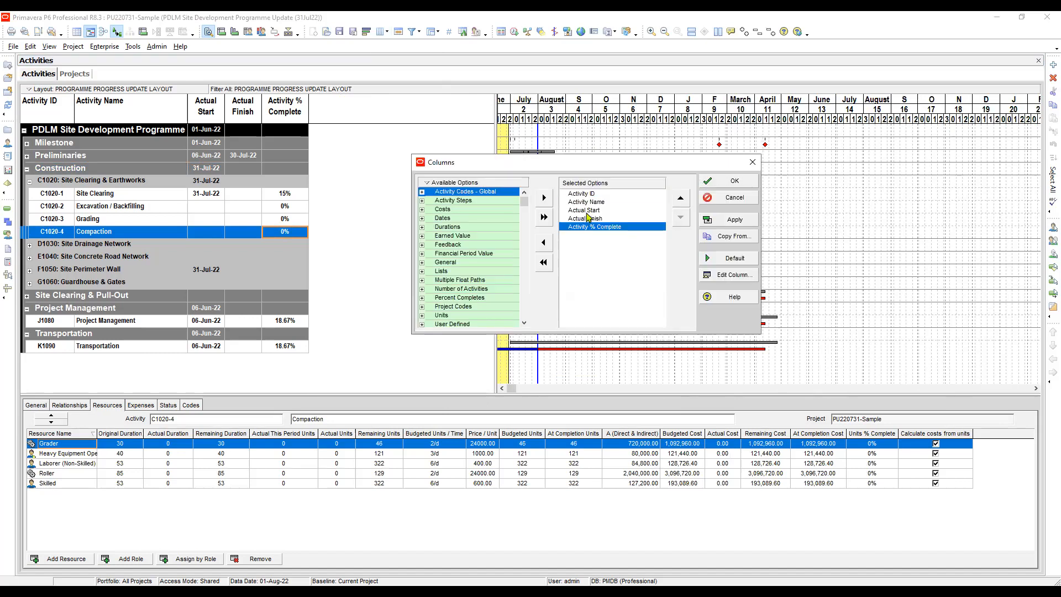
click(587, 212)
click(588, 219)
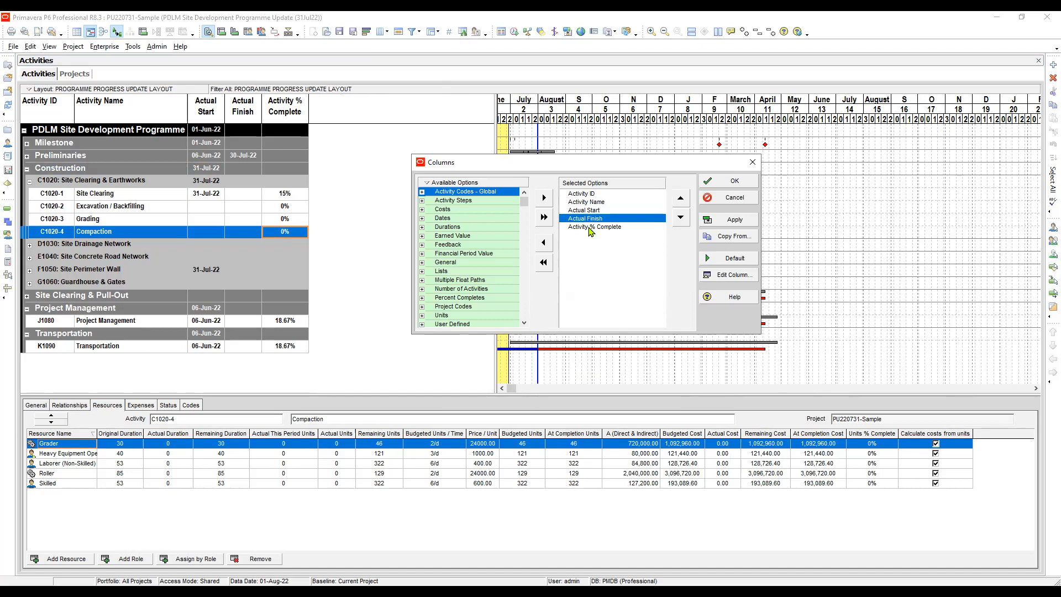
click(590, 228)
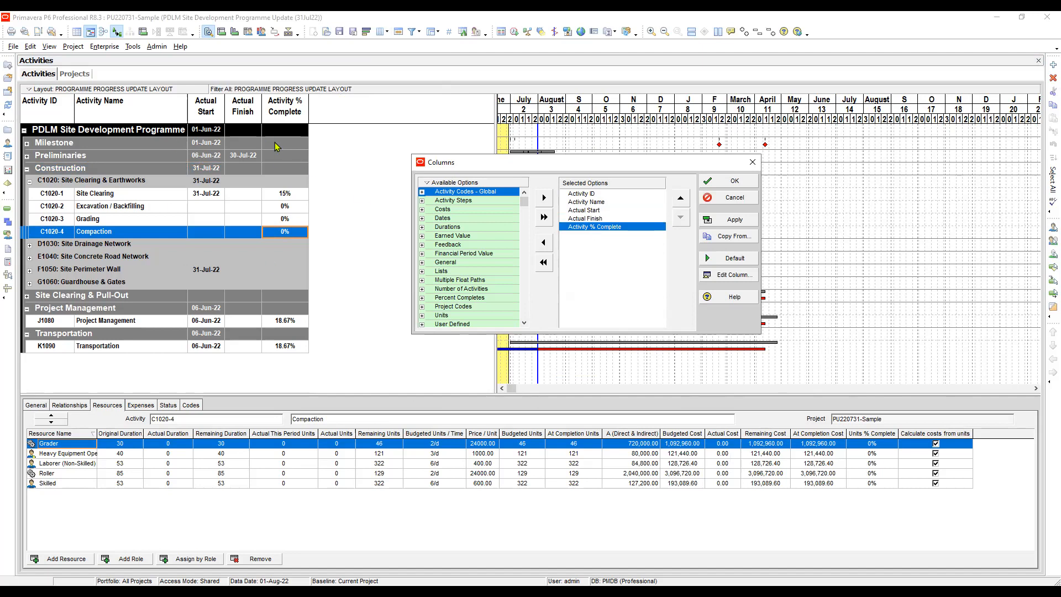
click(749, 163)
drag(496, 152, 324, 184)
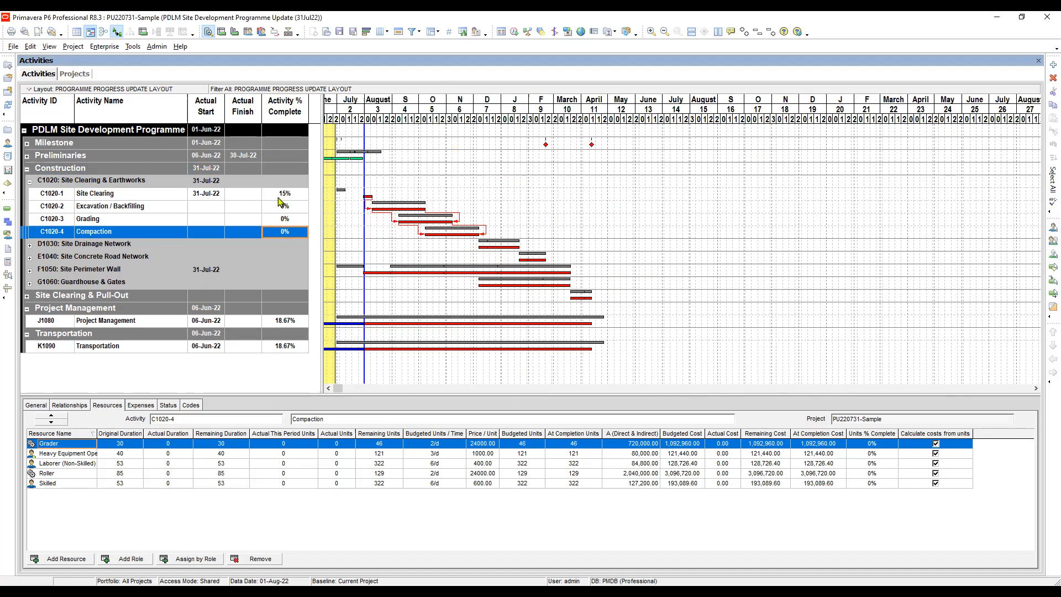
Check the Actual Finish of Site Clearing and Excavation / Backfilling, and expand the F1050: Site Perimeter Wall group
click(228, 195)
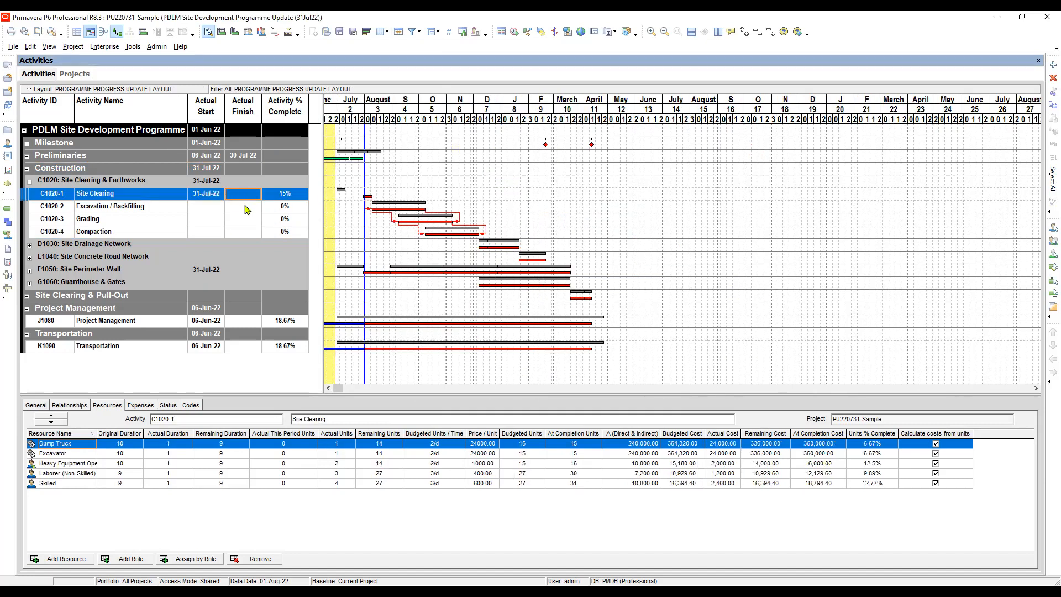
click(246, 208)
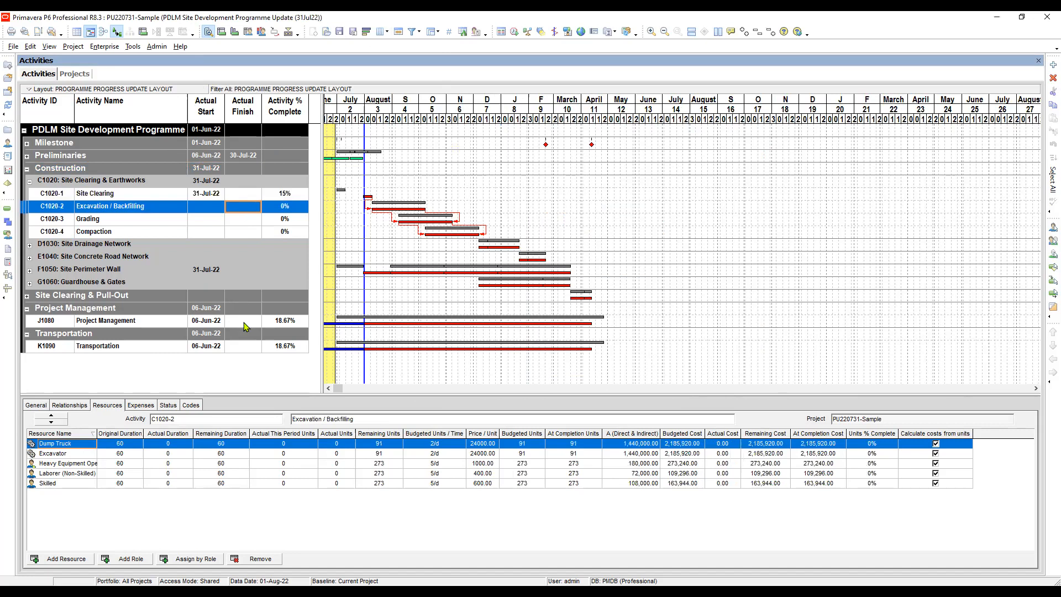
click(143, 243)
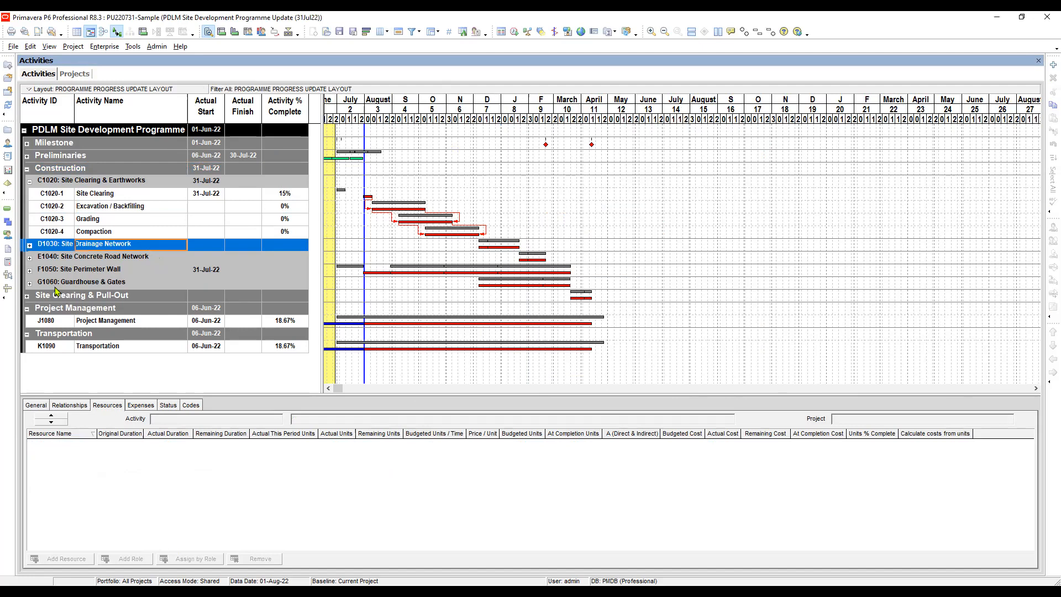
click(30, 270)
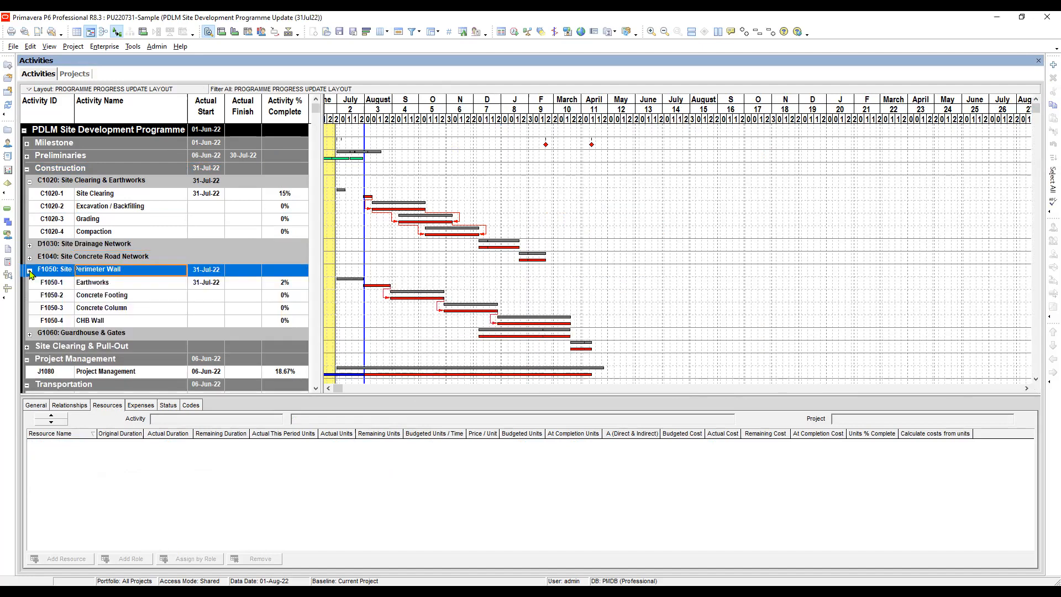
Compare the Activity % Complete of Earthworks, Concrete Footing, Site Clearing and Excavation / Backfilling
click(291, 283)
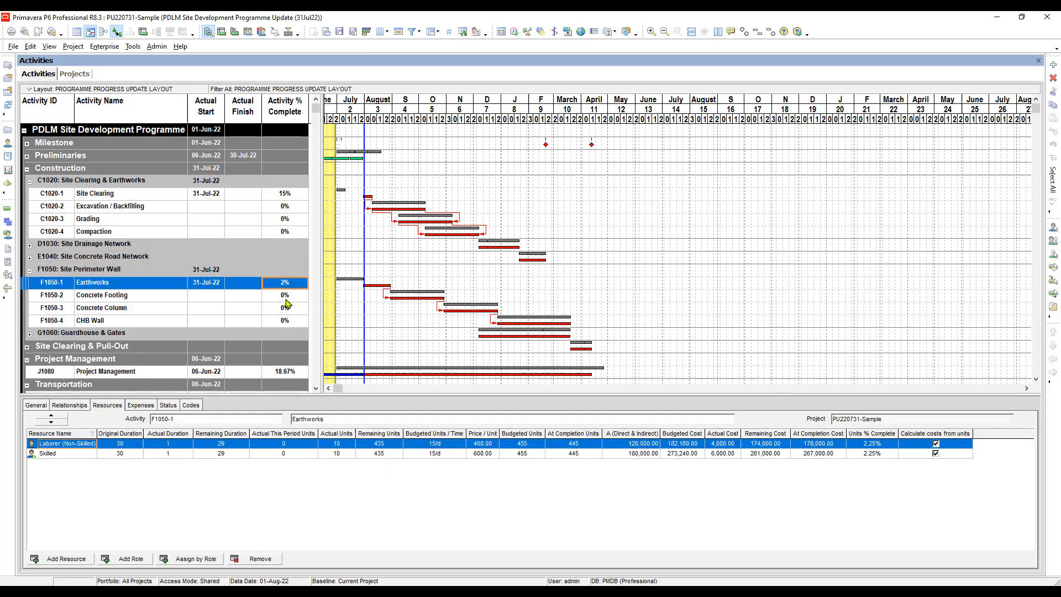
click(287, 301)
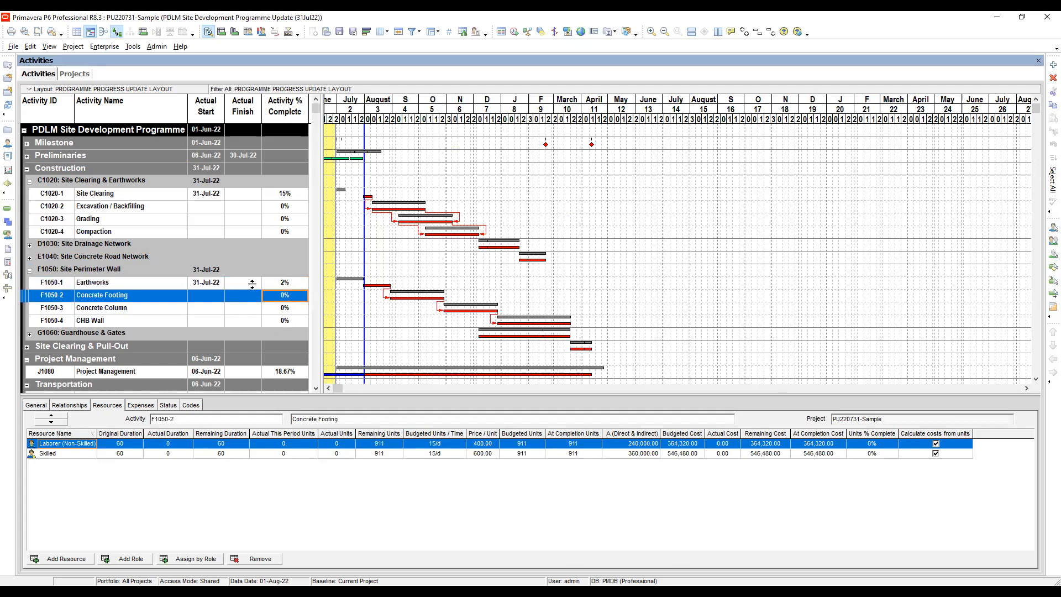
click(287, 283)
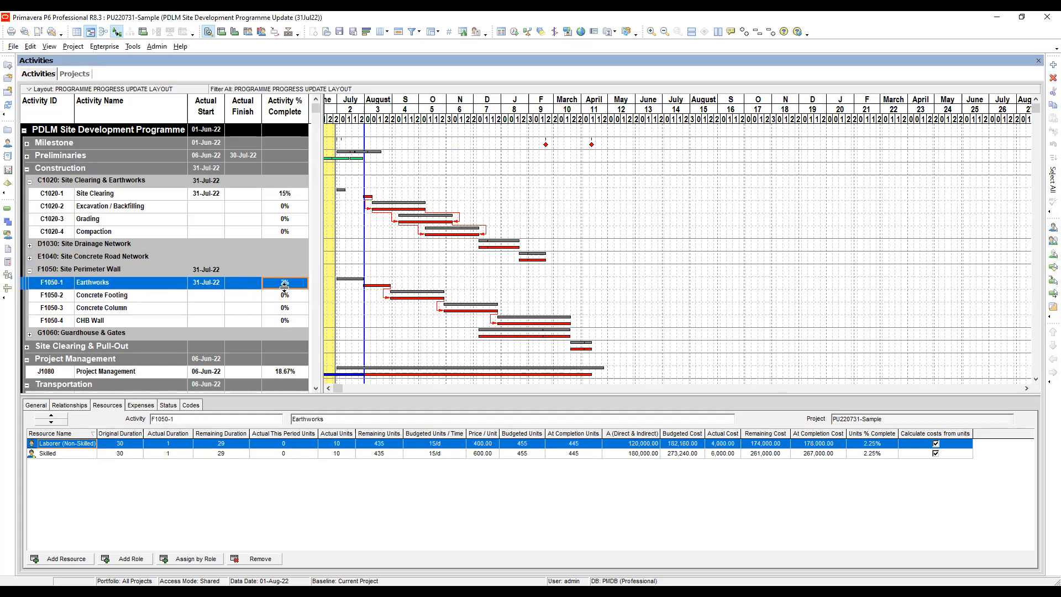
click(288, 297)
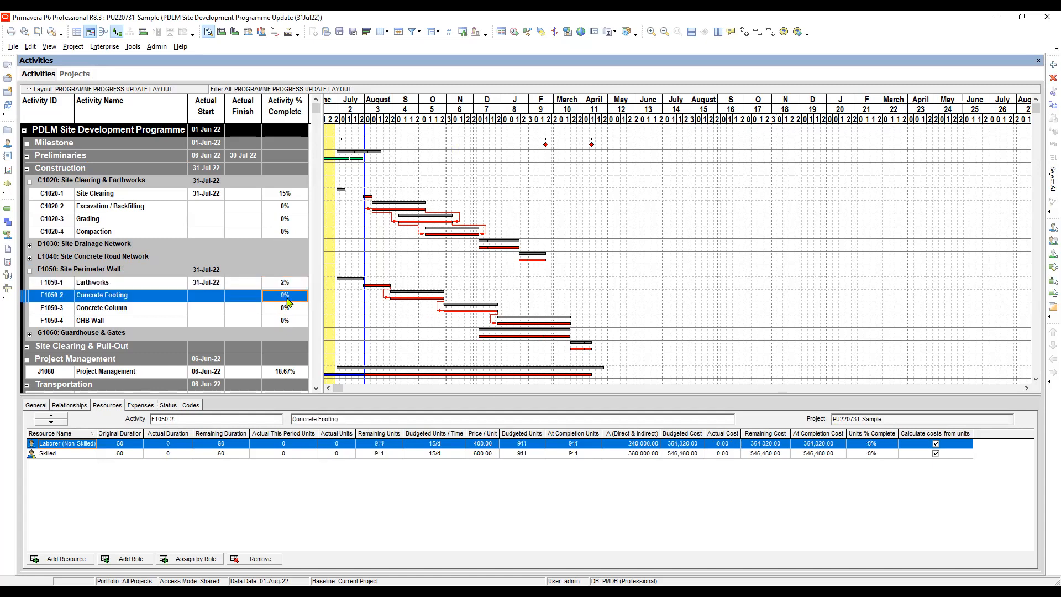
click(288, 194)
click(292, 210)
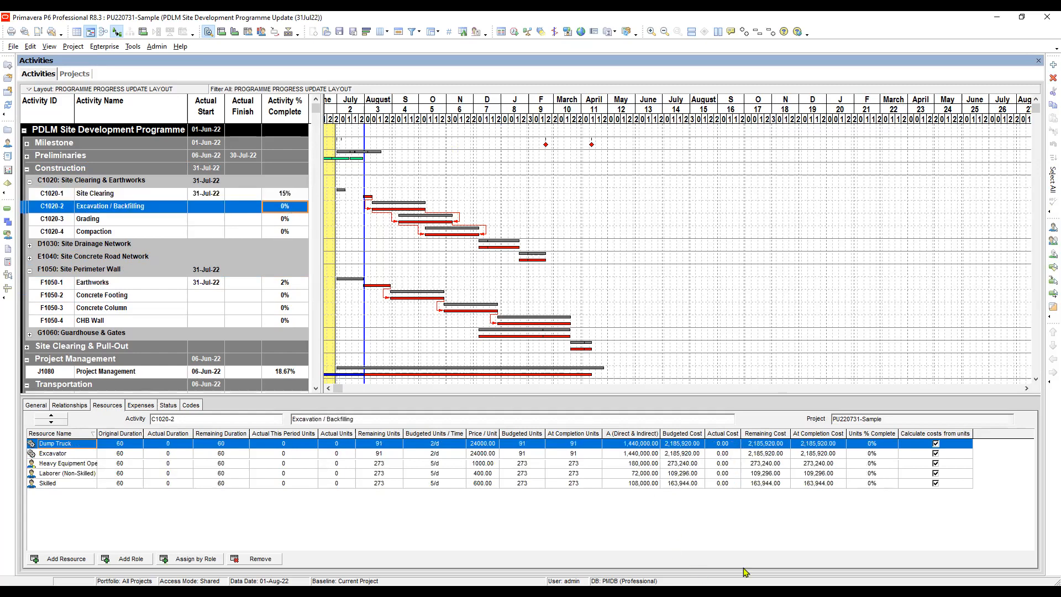
Switch to the Excel sheet to check Actual Finish and Activity % Complete in rows 12 to 15, and return to Primavera P6
key(alt+Tab)
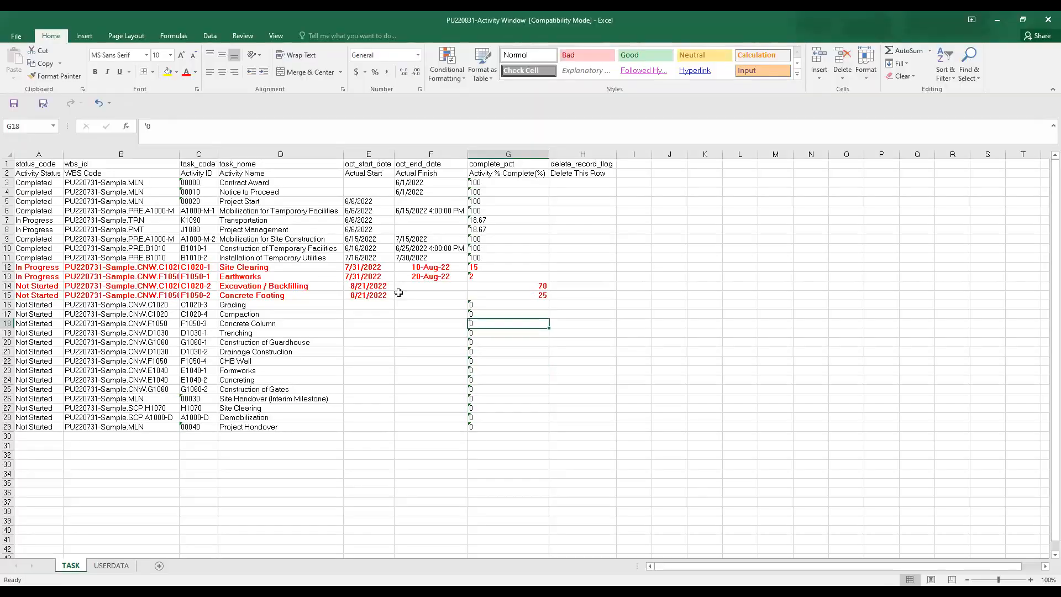
click(426, 293)
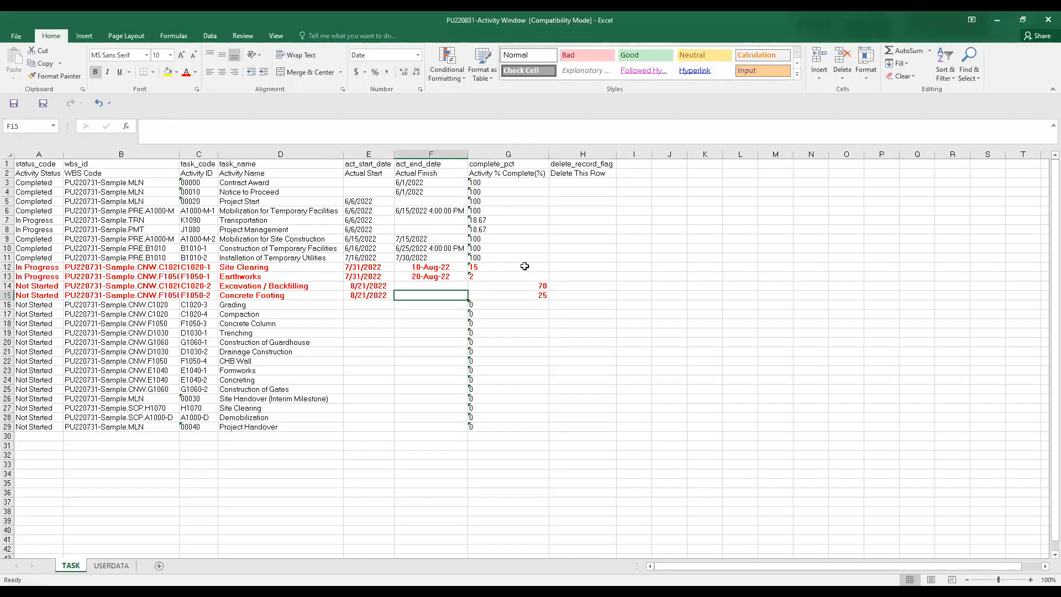
click(489, 278)
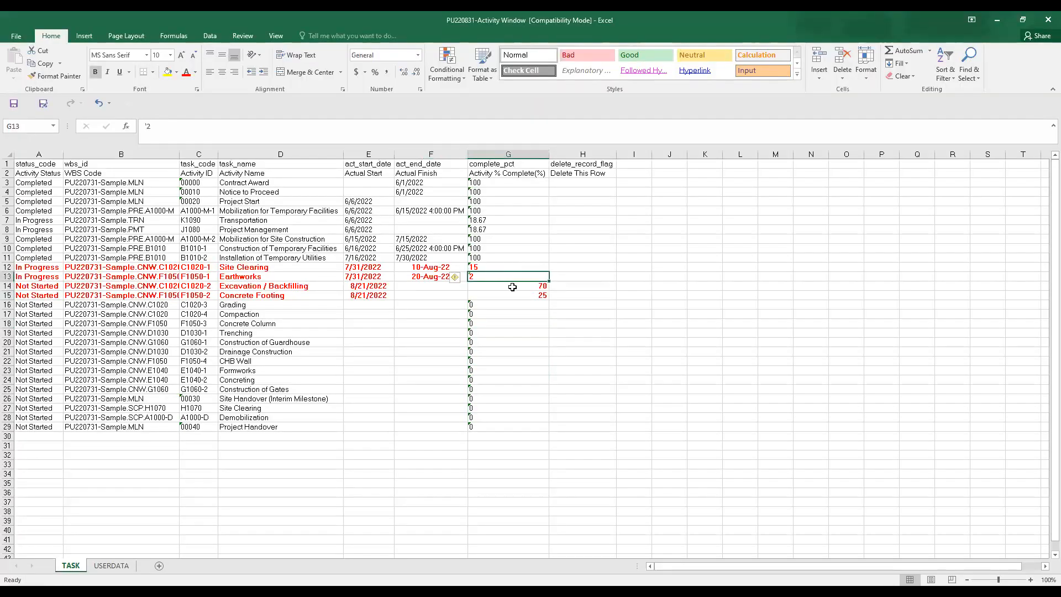
click(496, 295)
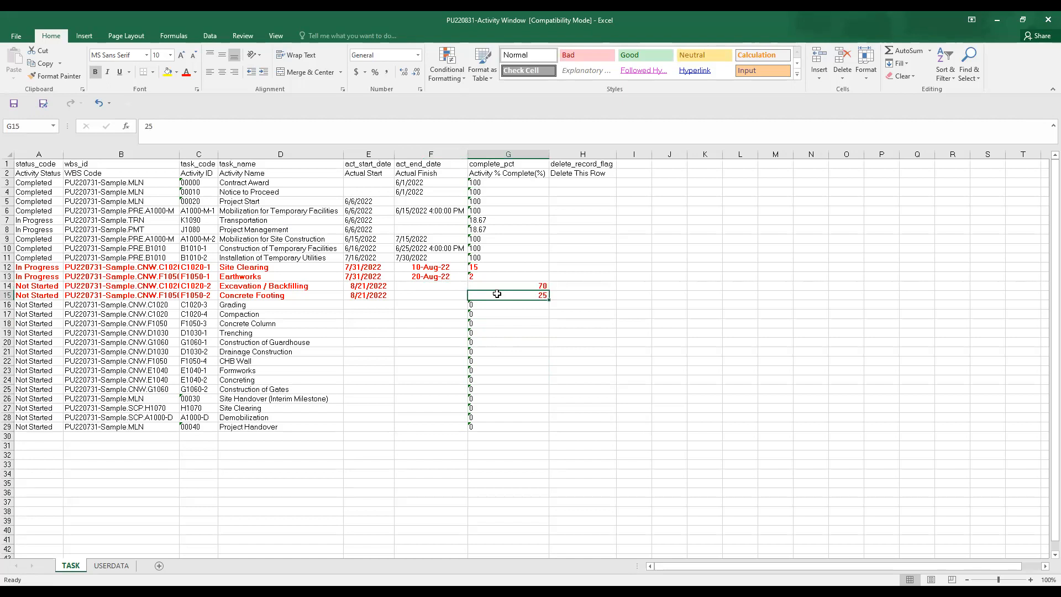
click(497, 278)
click(498, 295)
click(500, 268)
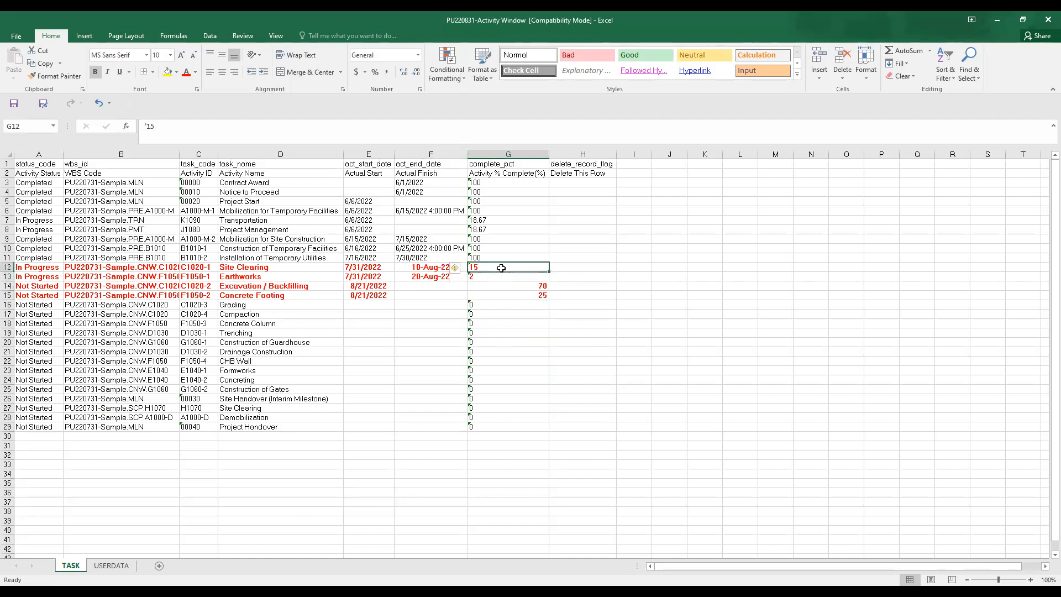
click(436, 270)
click(439, 276)
drag(478, 268, 509, 294)
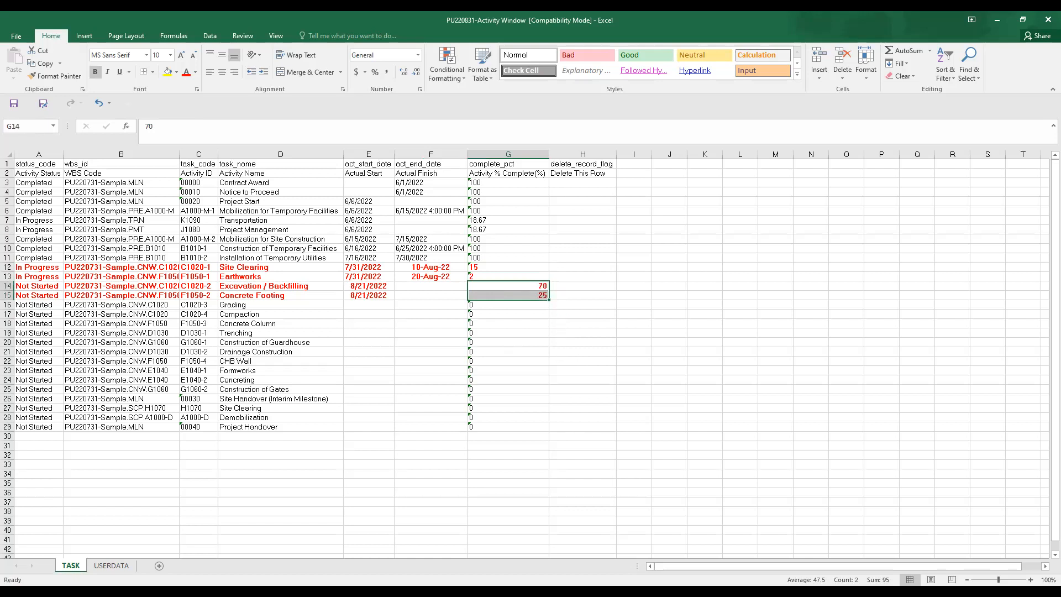
key(alt+Tab)
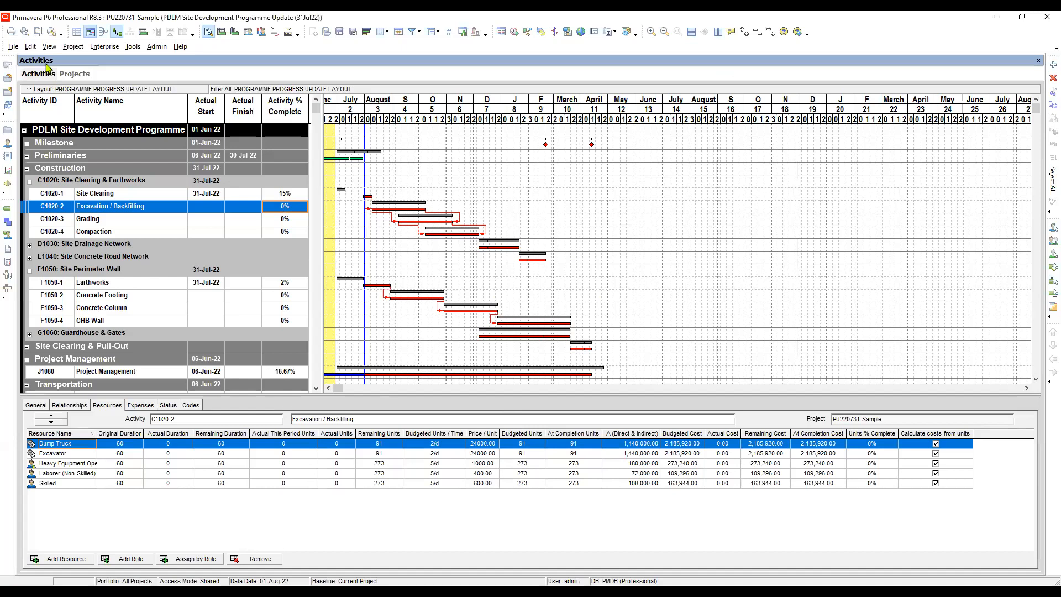
right_click(245, 167)
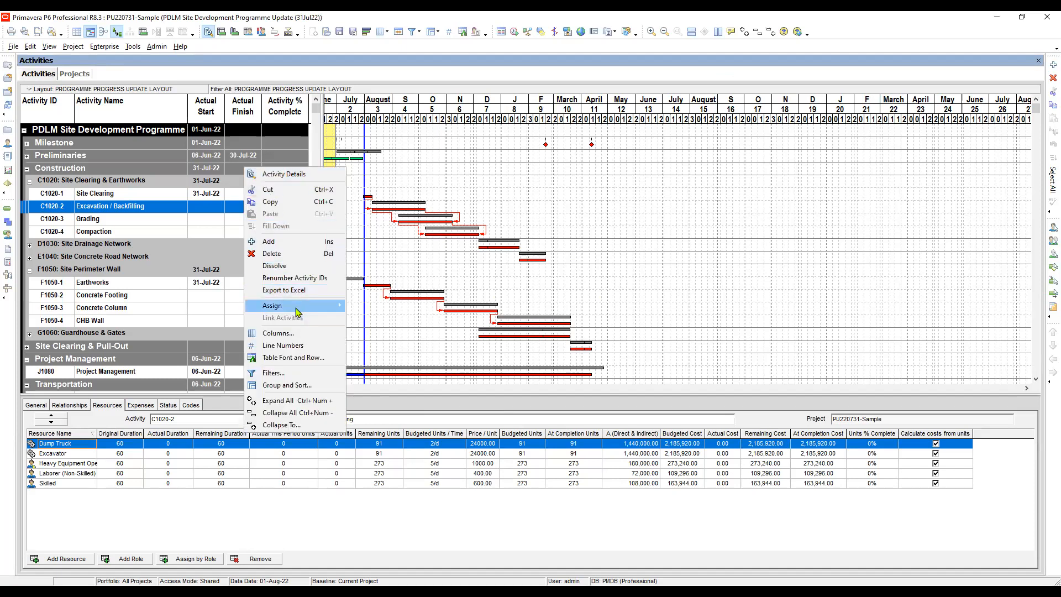
mouse_move(296, 312)
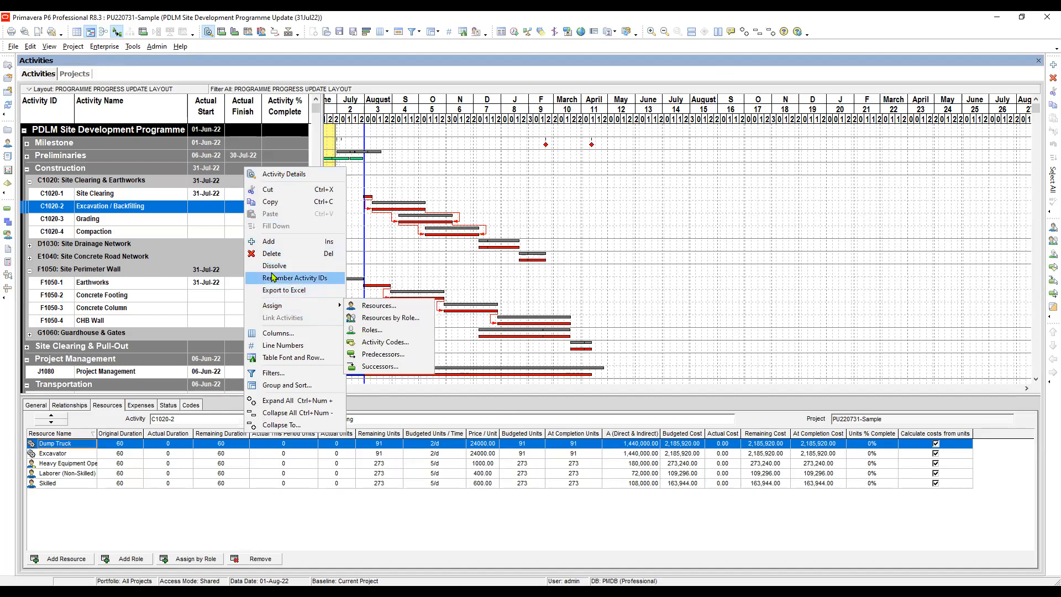
click(206, 209)
right_click(207, 209)
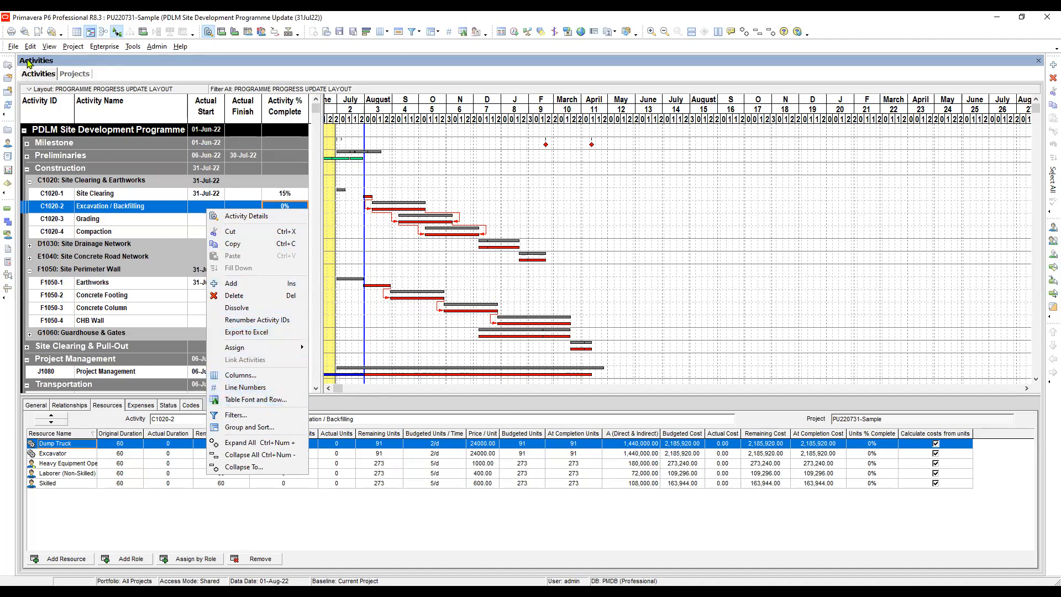
Start an import into the programme using the Spreadsheet - (XLS) format
click(13, 47)
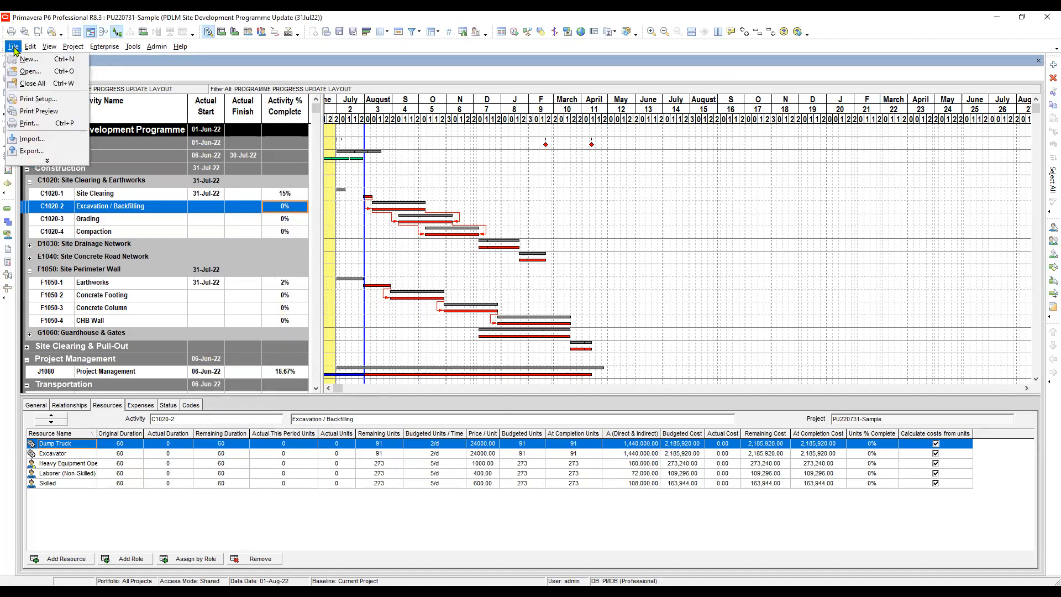
click(32, 140)
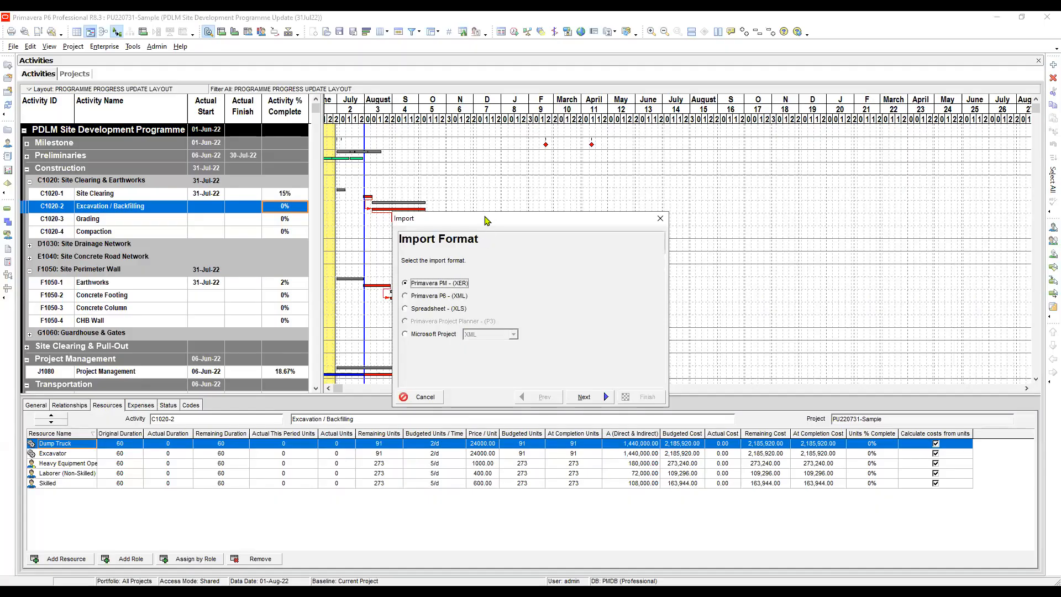
drag(474, 218, 489, 157)
click(424, 247)
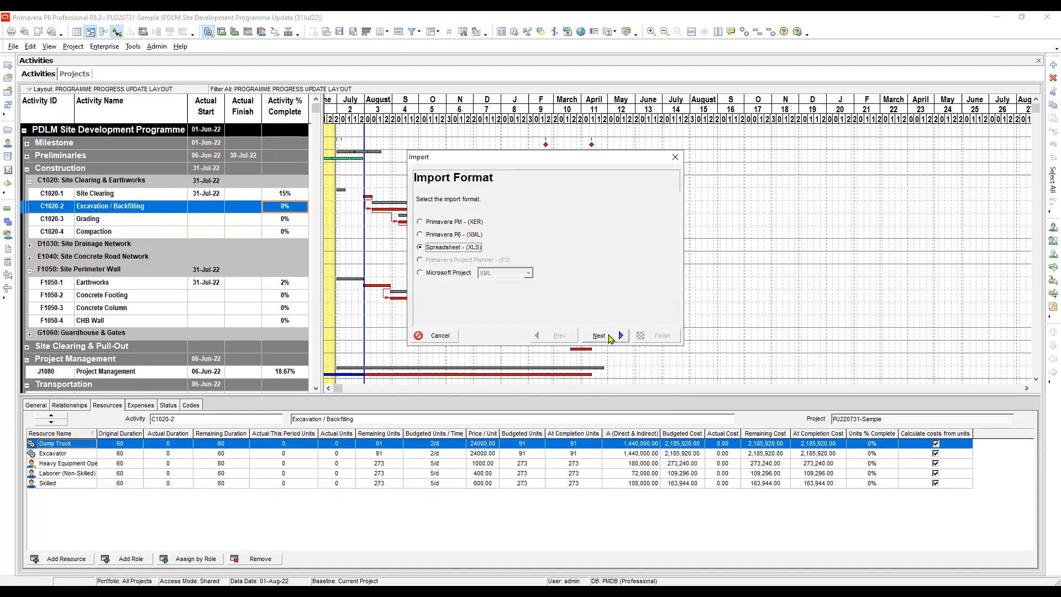
click(610, 336)
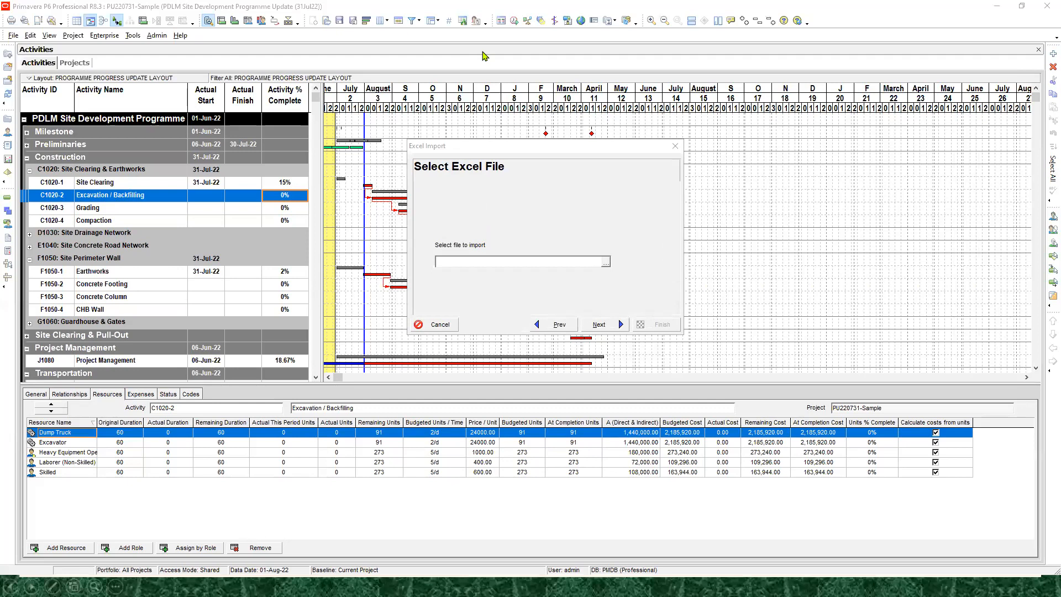
Select PU220831-Activity Window from Documents as the Excel file to import and choose Activities as the data type
click(606, 262)
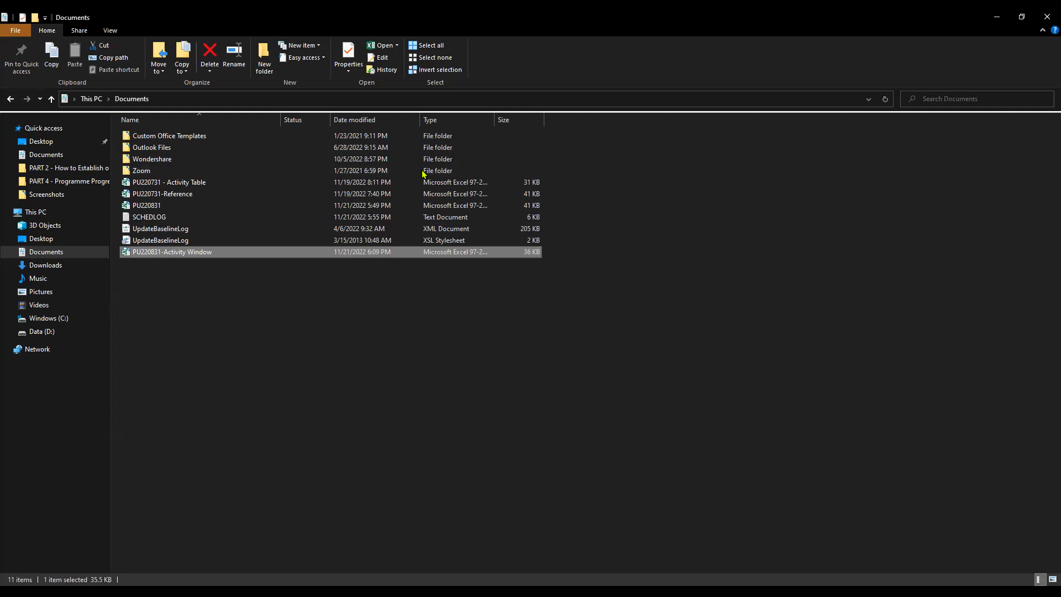
click(155, 258)
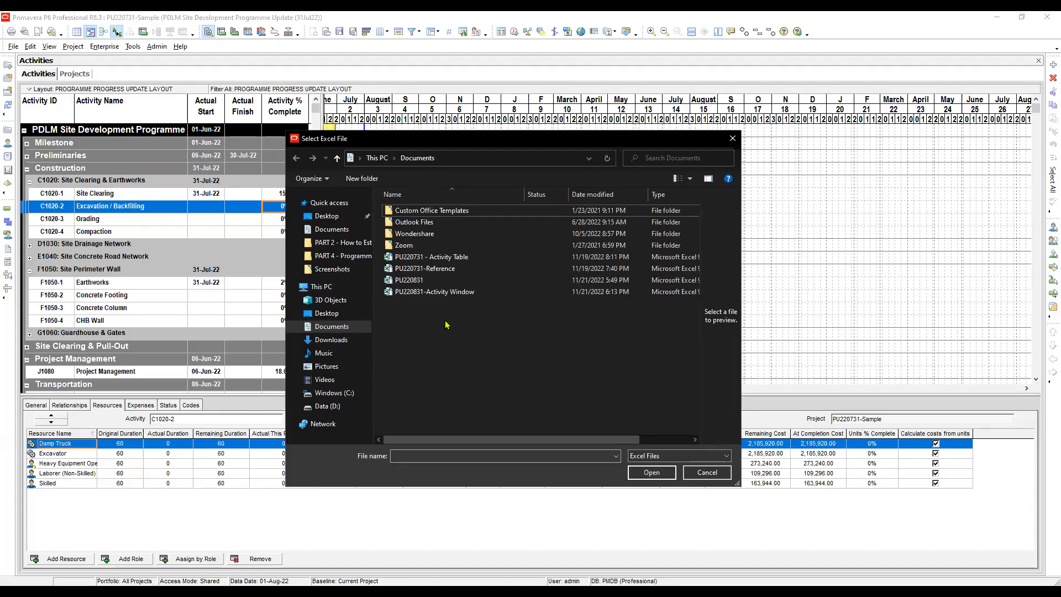
double_click(433, 293)
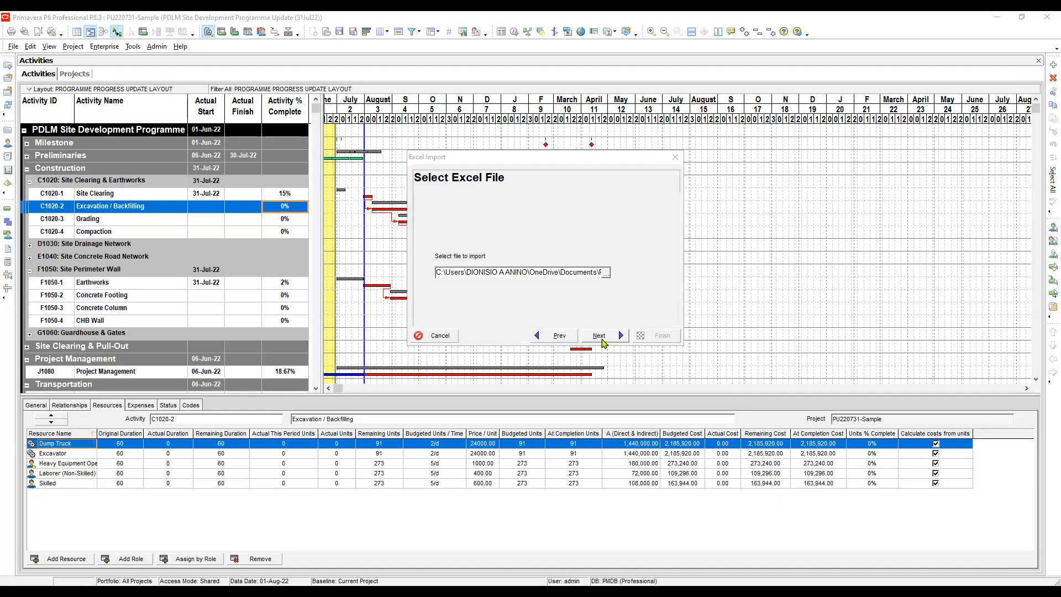
click(601, 337)
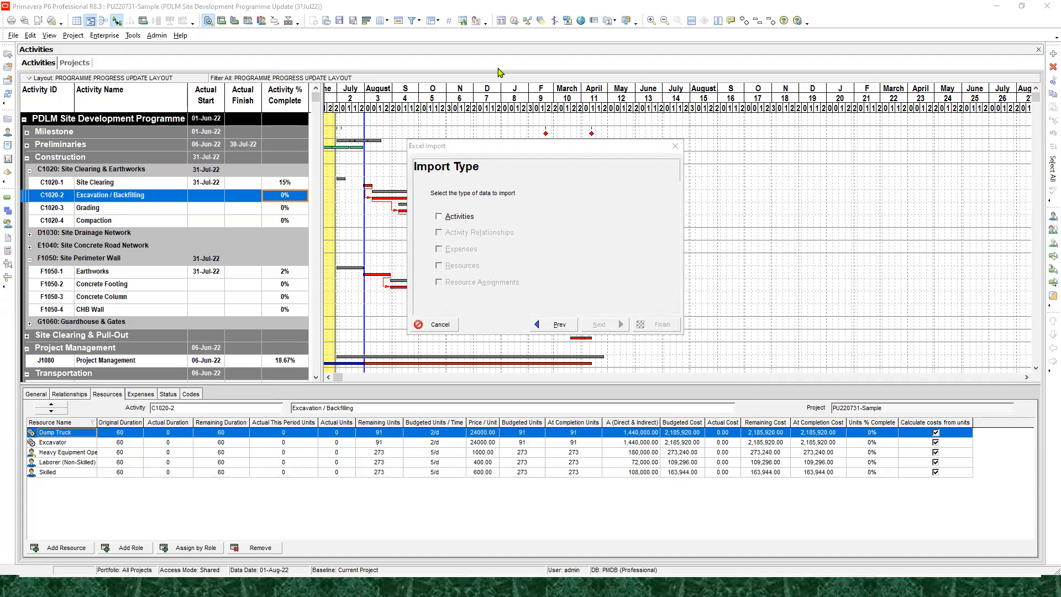
click(439, 217)
click(600, 327)
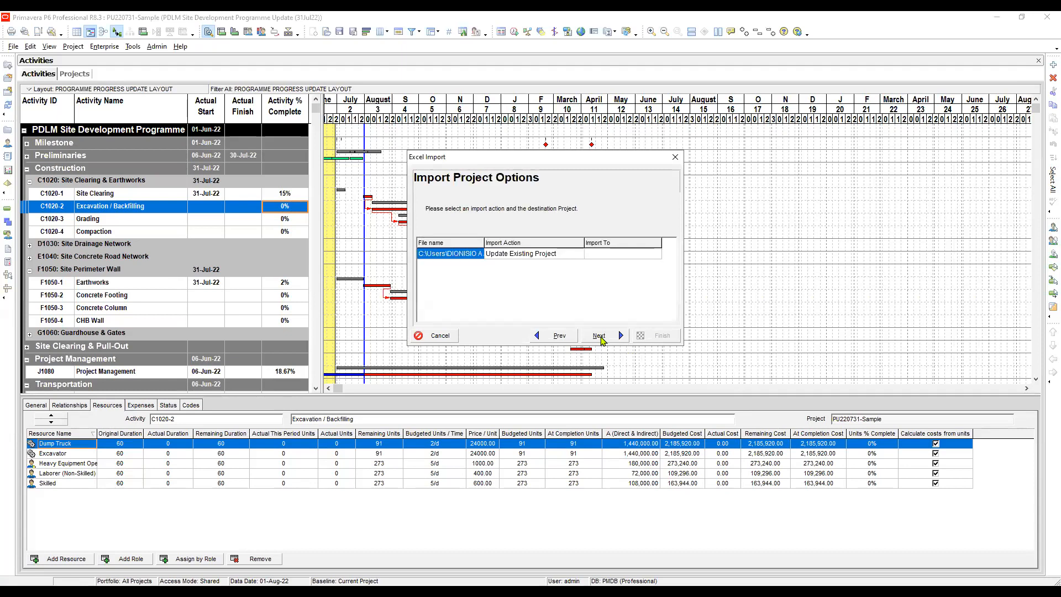
Keep Update Existing Project as the import action and open the selection of the destination project under Import To
click(539, 257)
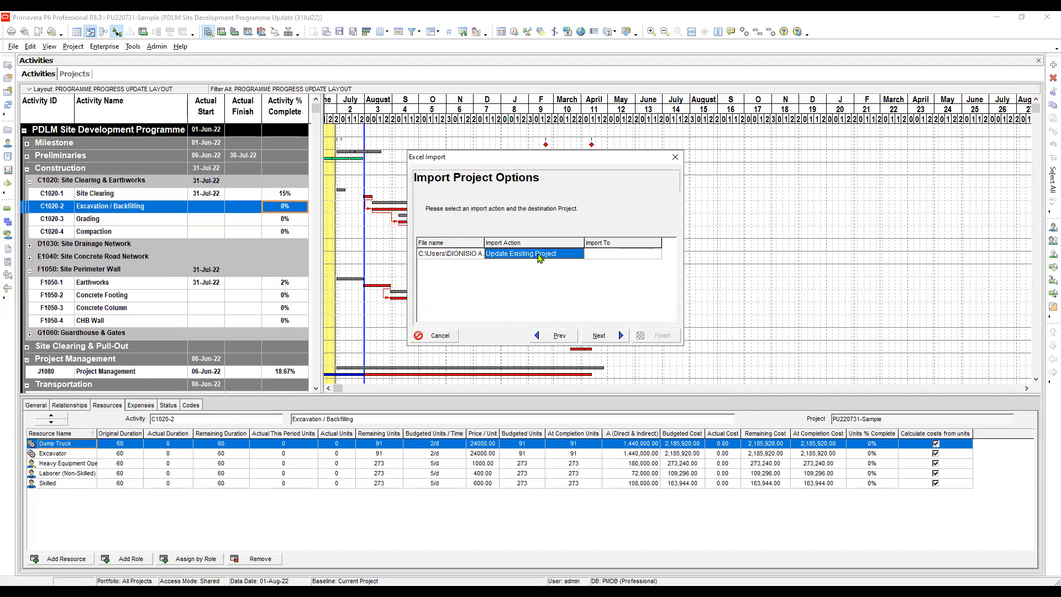
click(456, 255)
click(513, 257)
click(641, 256)
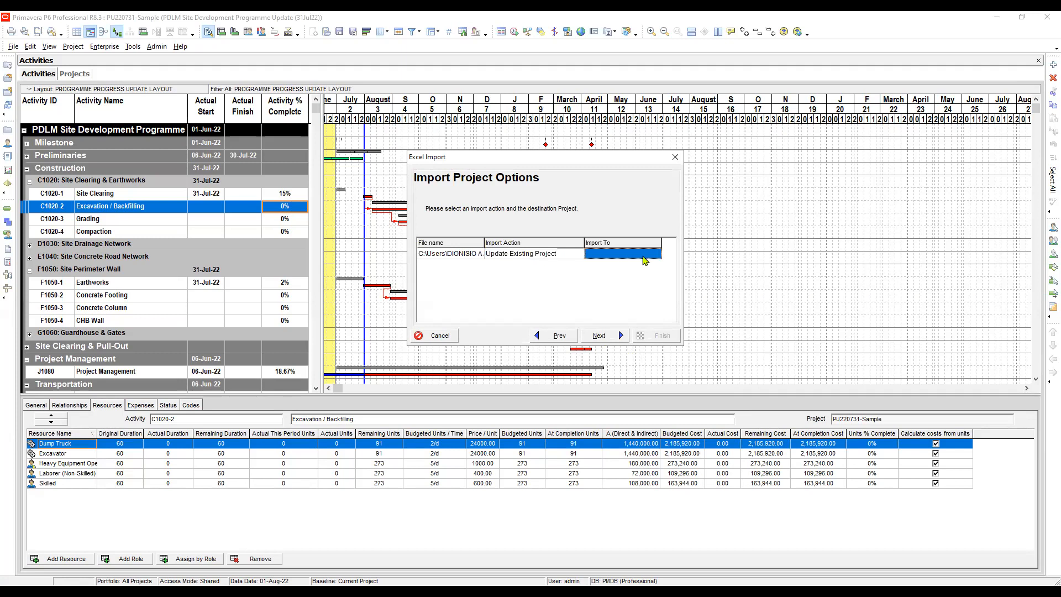
click(568, 257)
click(567, 256)
click(612, 258)
click(629, 258)
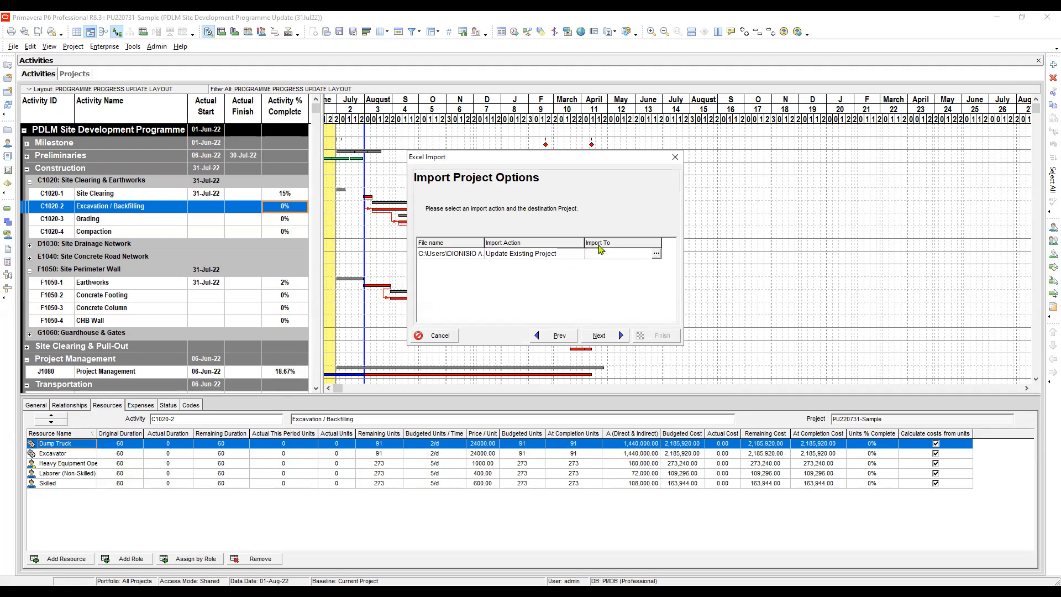
click(657, 255)
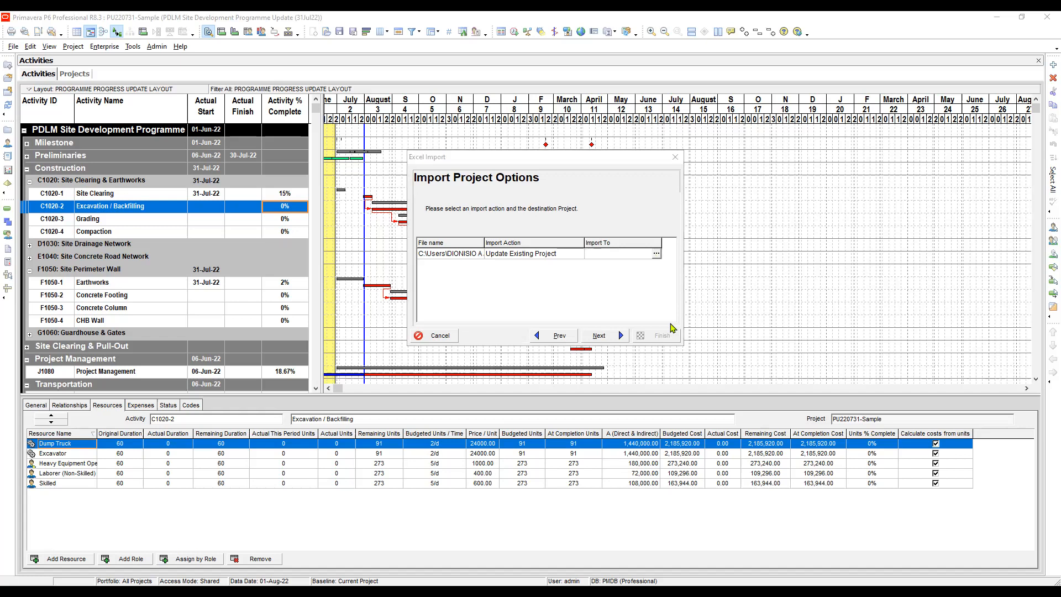
Run the Excel import to completion, close its result and select the Actual Finish of Site Clearing
click(601, 336)
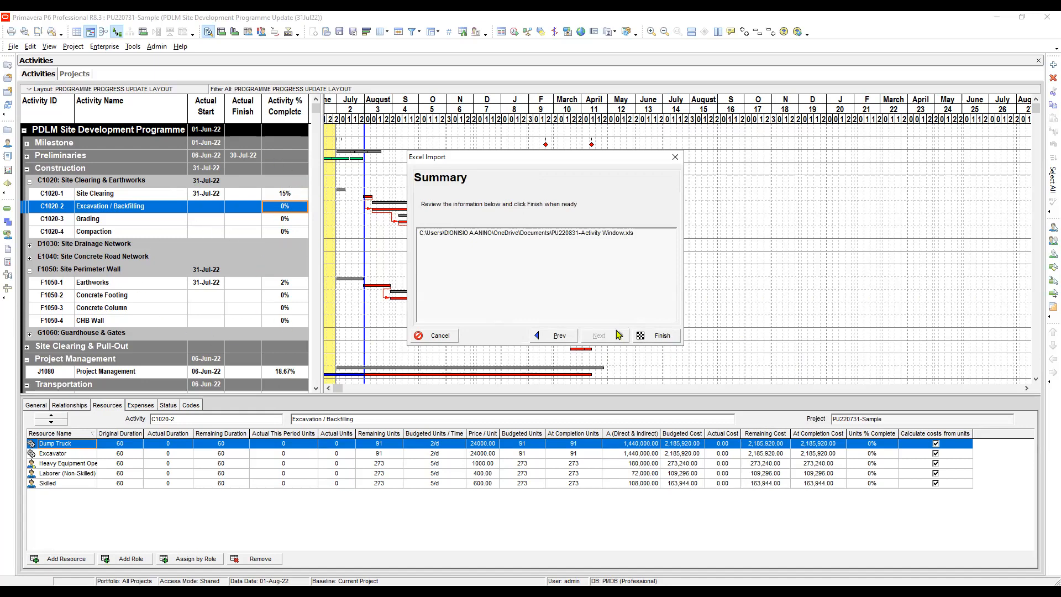
click(662, 337)
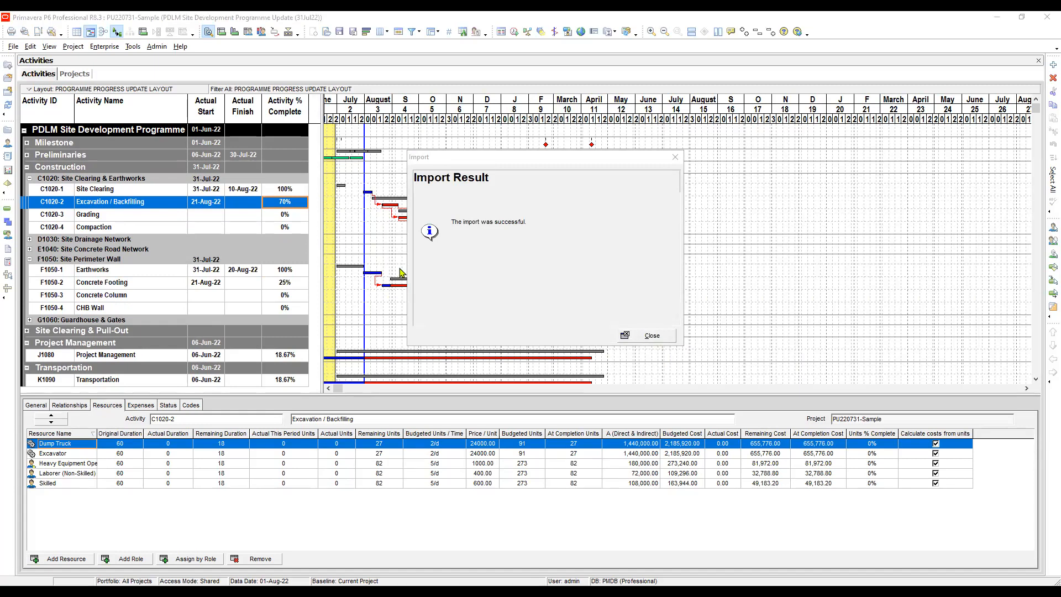
click(652, 325)
click(240, 191)
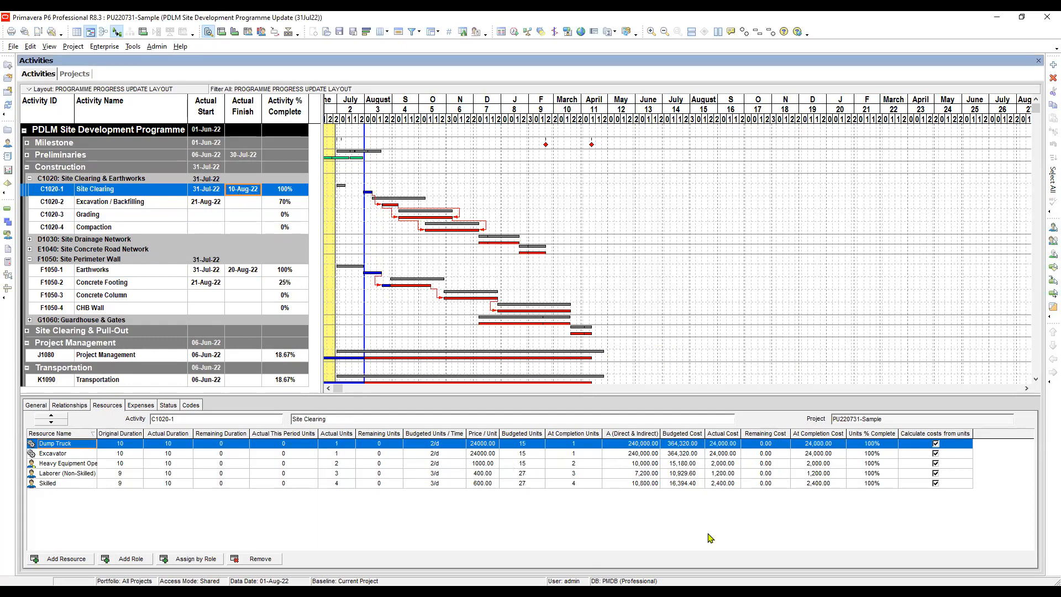
Arrange the reduced Primavera P6 window and the PU220831-Activity Window Excel sheet side by side for comparison
key(alt+Tab)
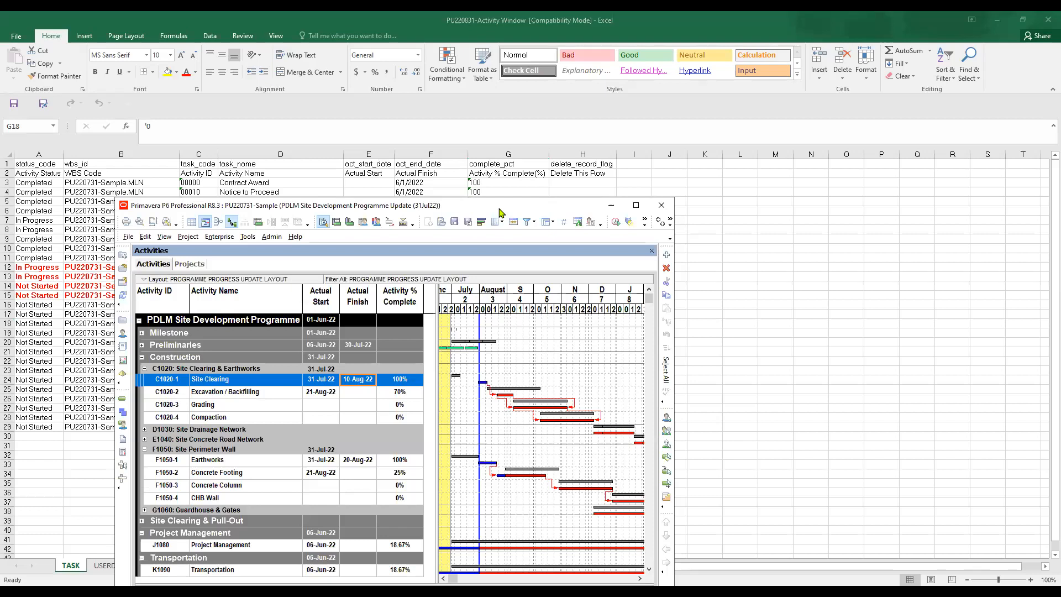
drag(500, 213, 385, 45)
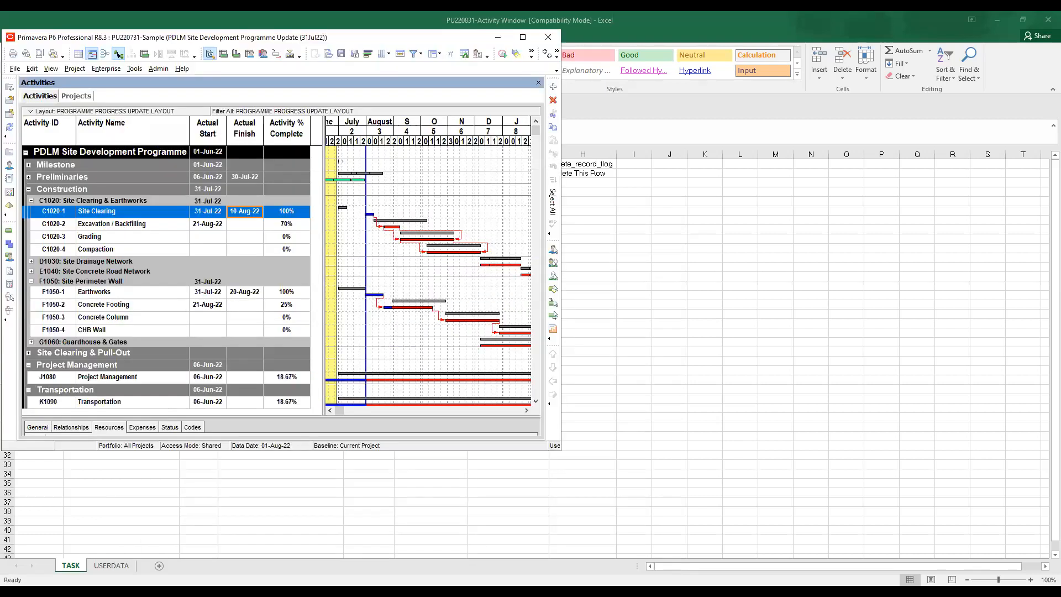
click(1044, 26)
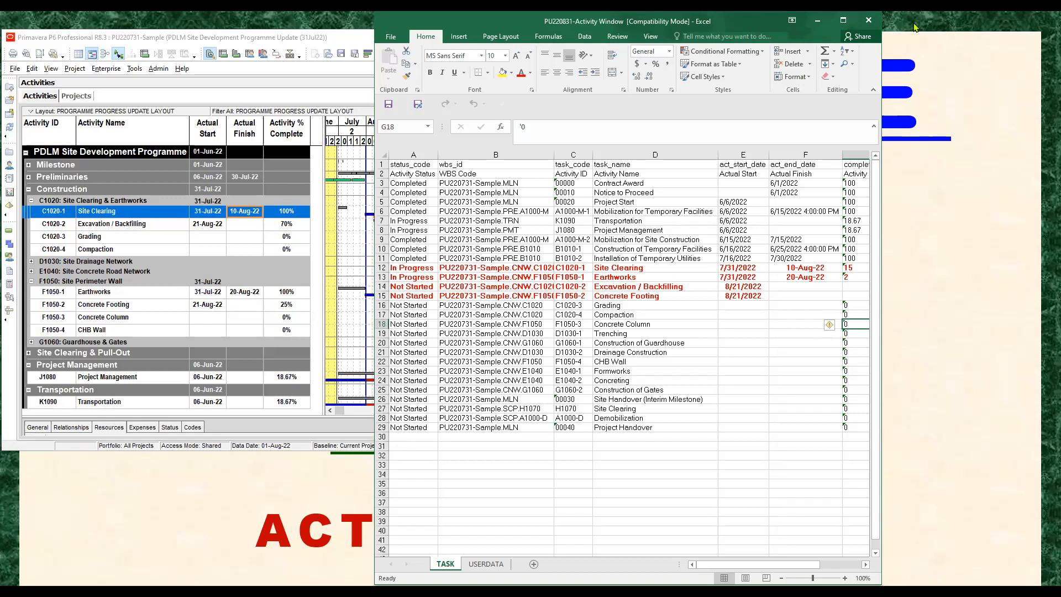
drag(730, 23, 913, 23)
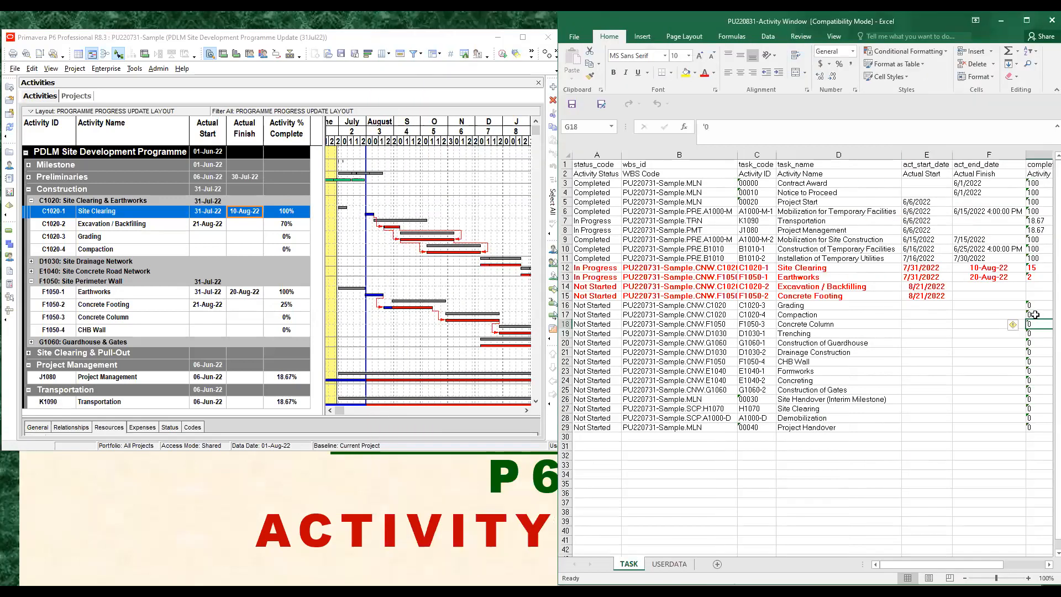
click(545, 213)
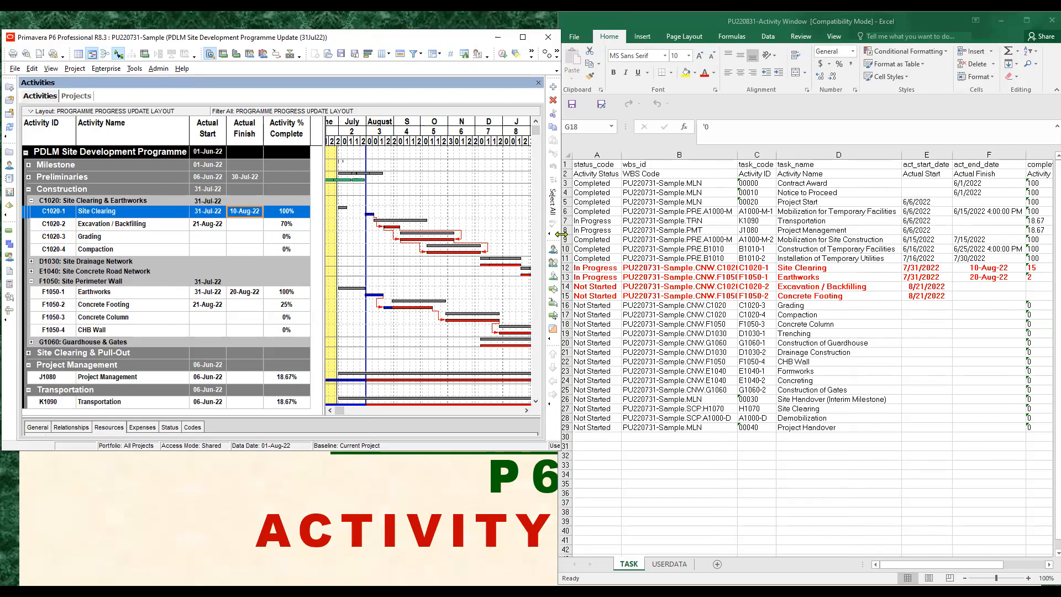
drag(561, 234, 345, 234)
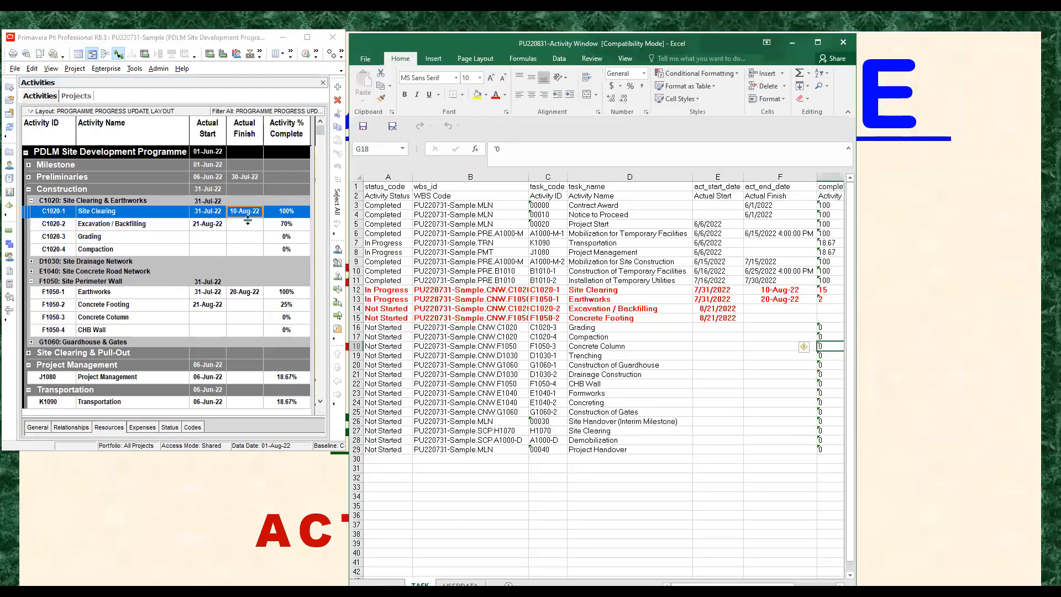
Compare Site Clearing's actual dates and Activity % Complete in Excel row 12 with the imported values in Primavera P6
click(729, 292)
click(786, 288)
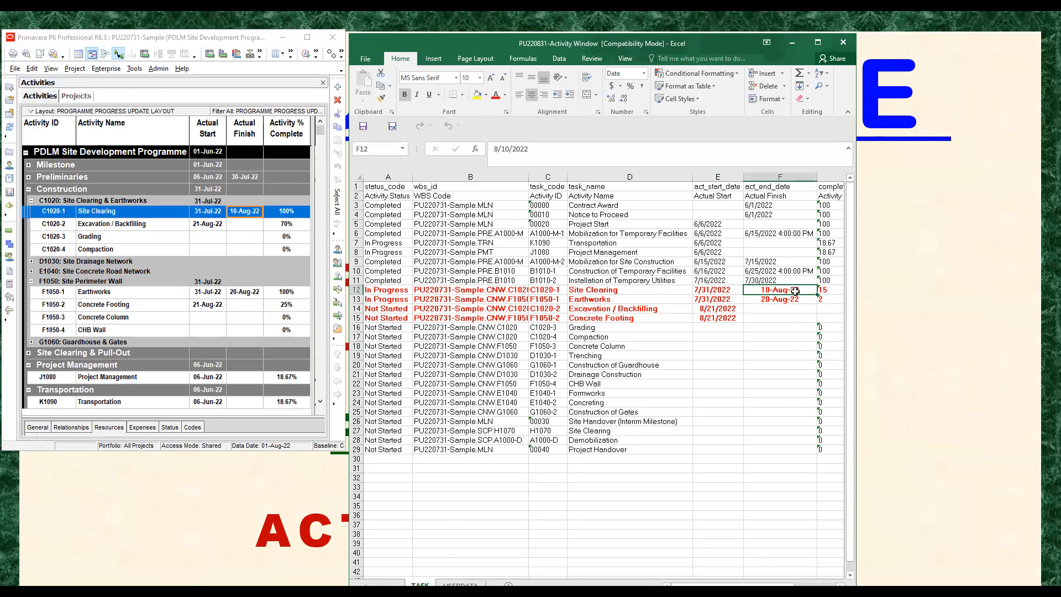
click(833, 292)
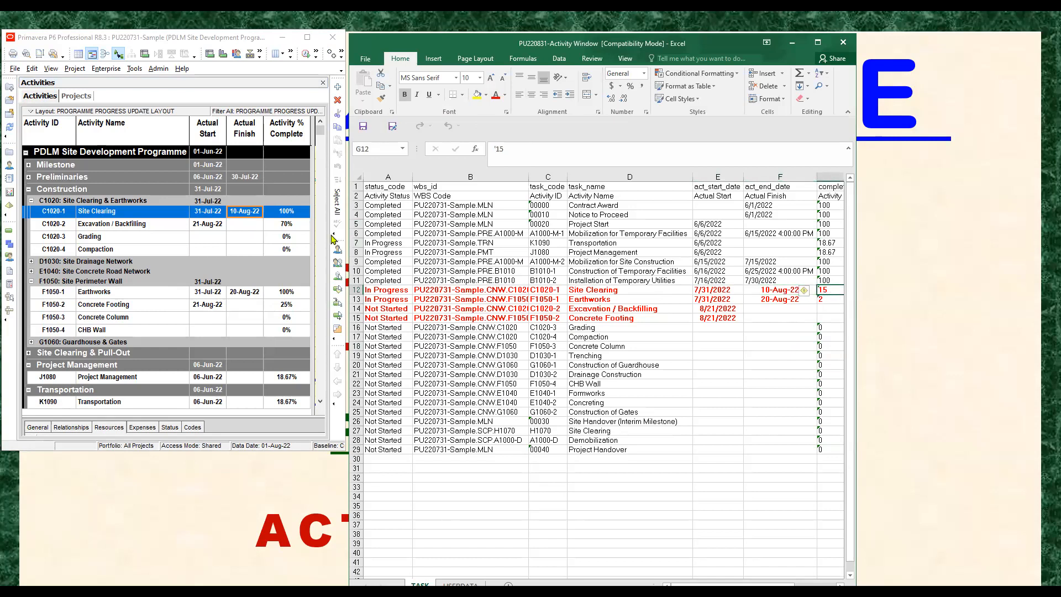
click(294, 216)
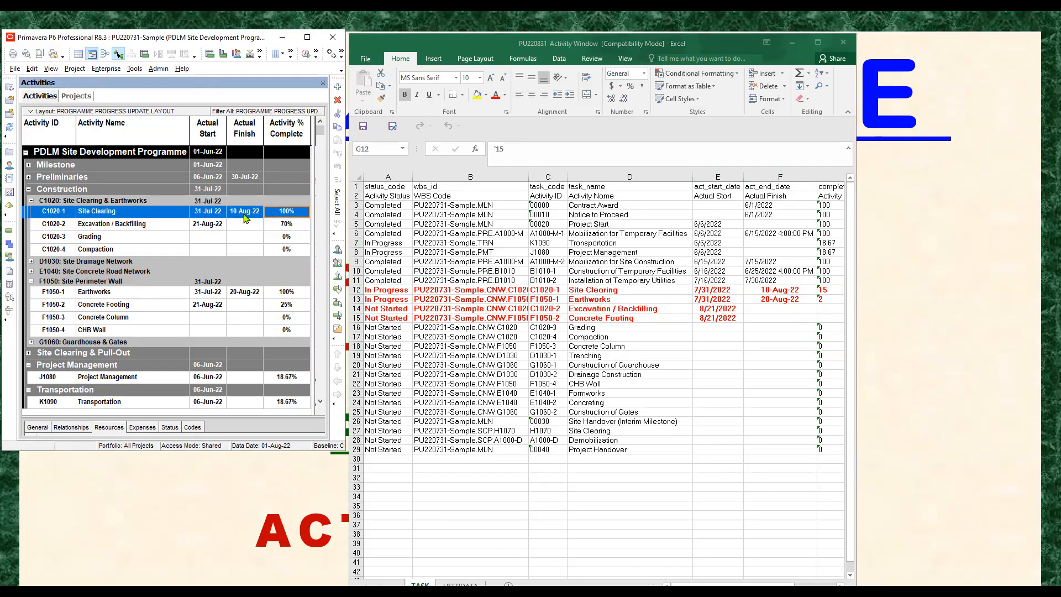
Compare Earthworks' Actual Finish and Activity % Complete in Excel row 13 with the imported values in Primavera P6
click(779, 301)
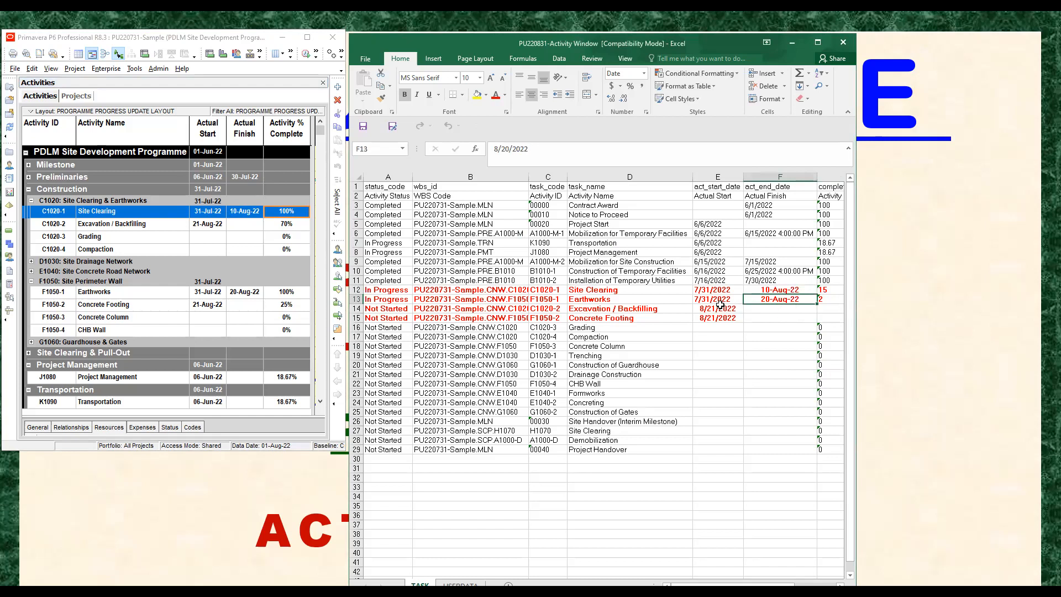
click(241, 294)
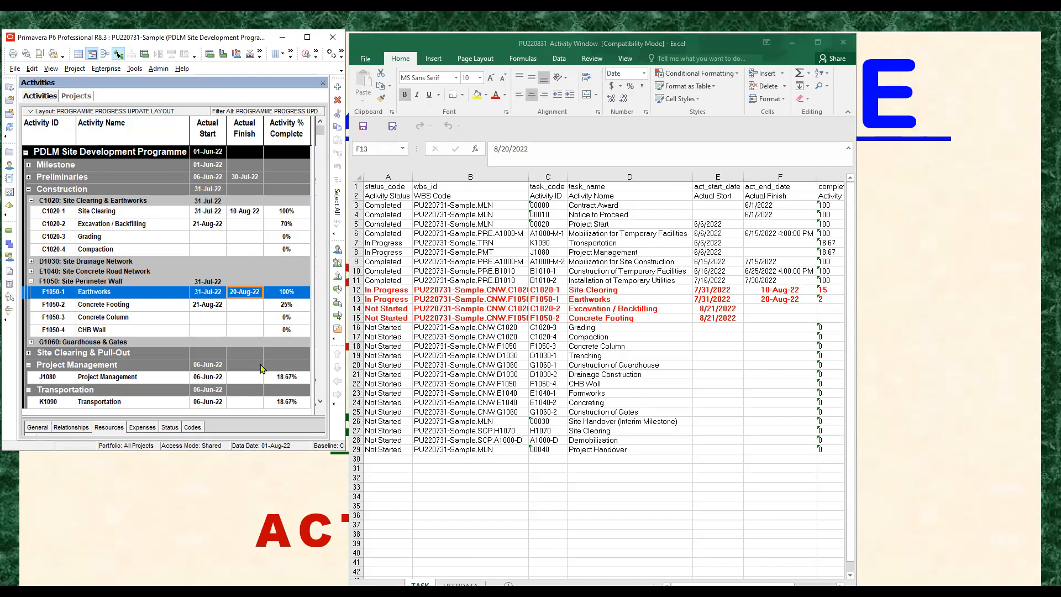
click(781, 301)
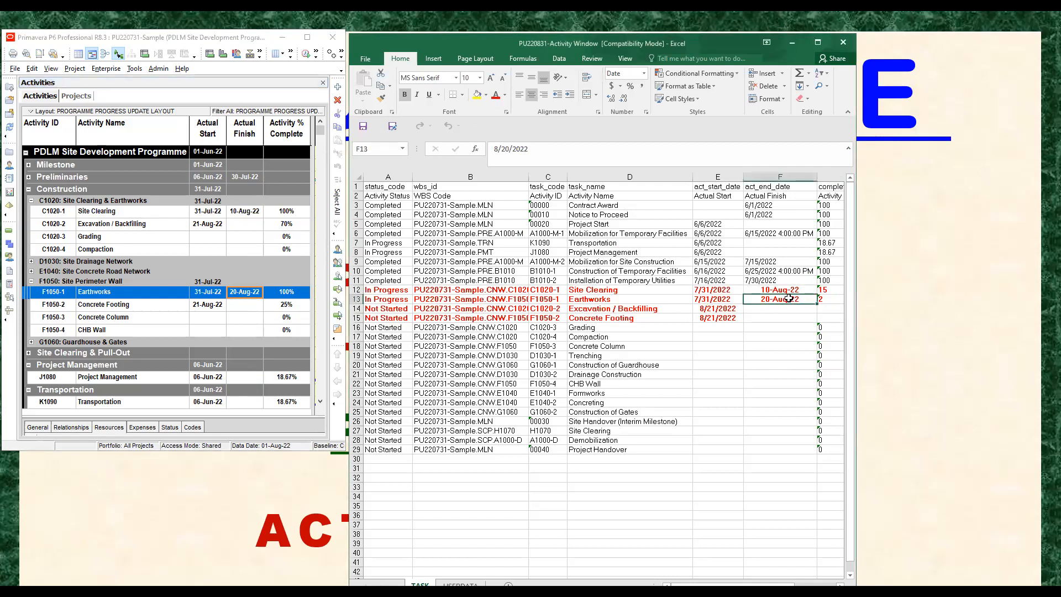
click(823, 301)
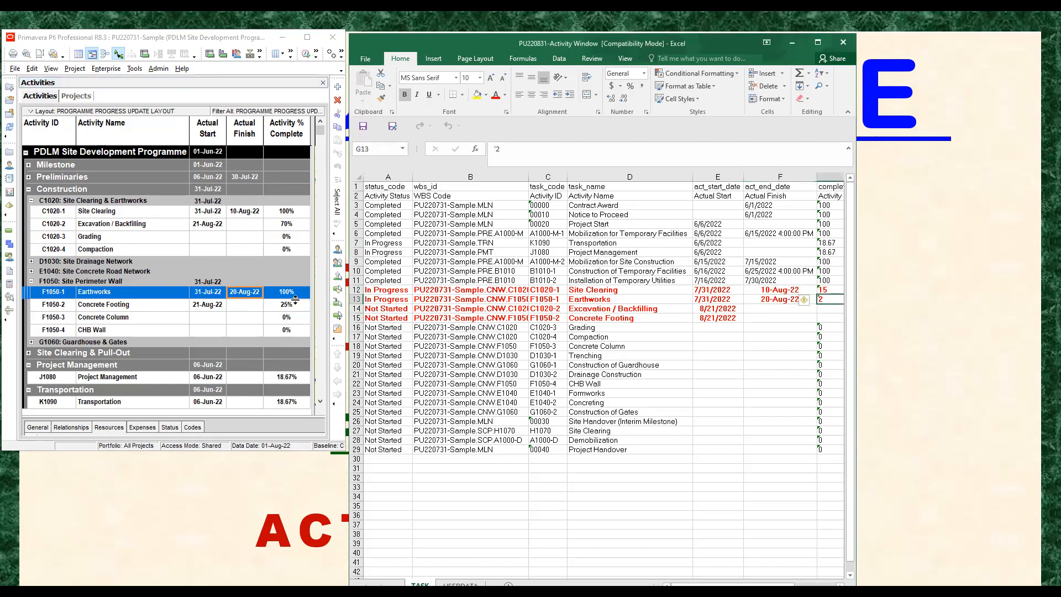
click(291, 295)
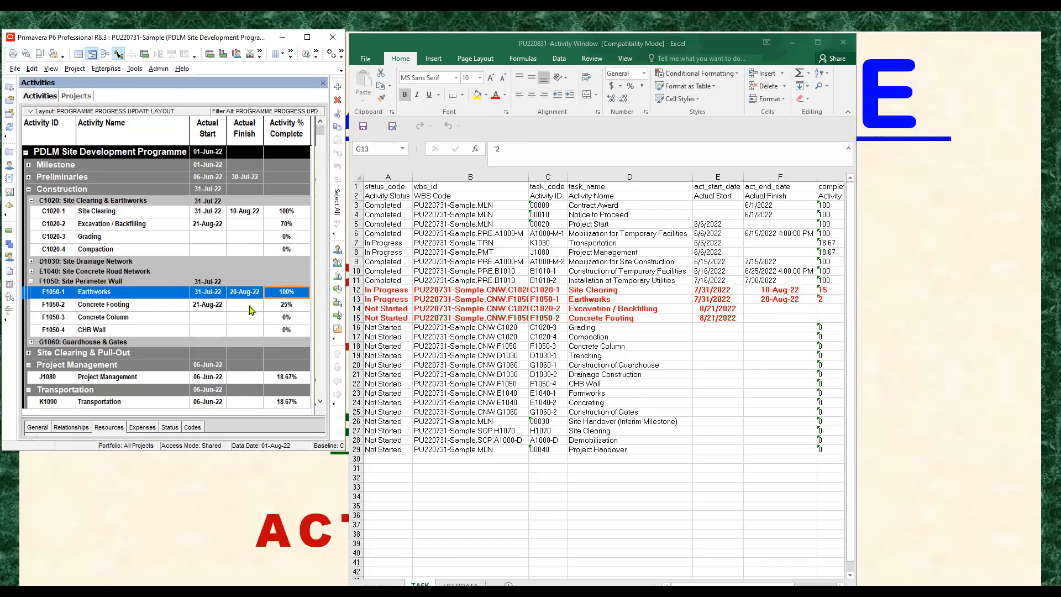
Compare Excavation / Backfilling's actual dates and Activity % Complete in Excel row 14 with Primavera P6, widening the Excel window to show the percentage column
click(723, 310)
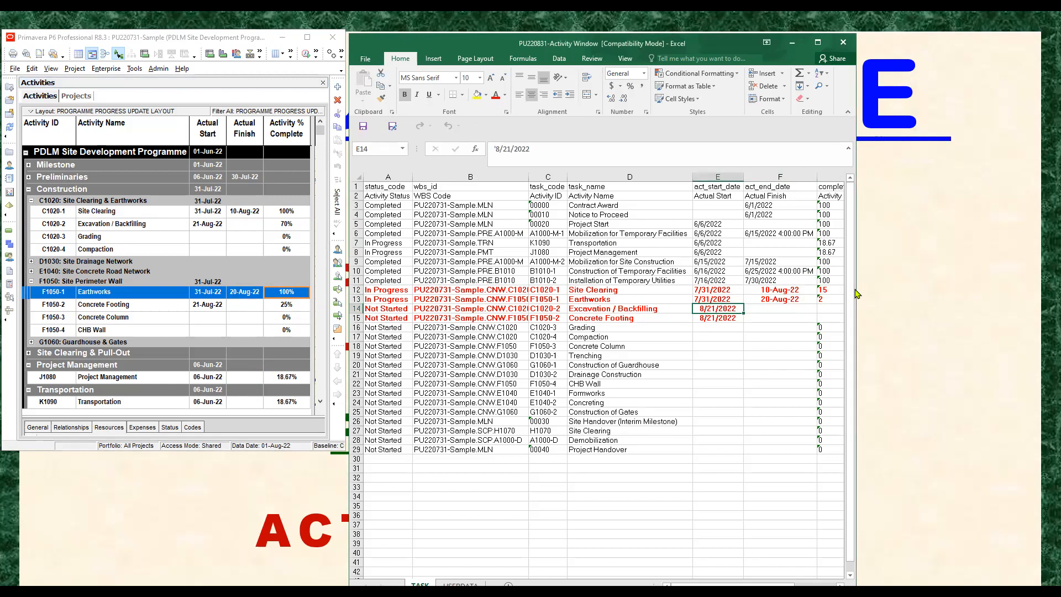
drag(919, 289, 921, 289)
click(860, 310)
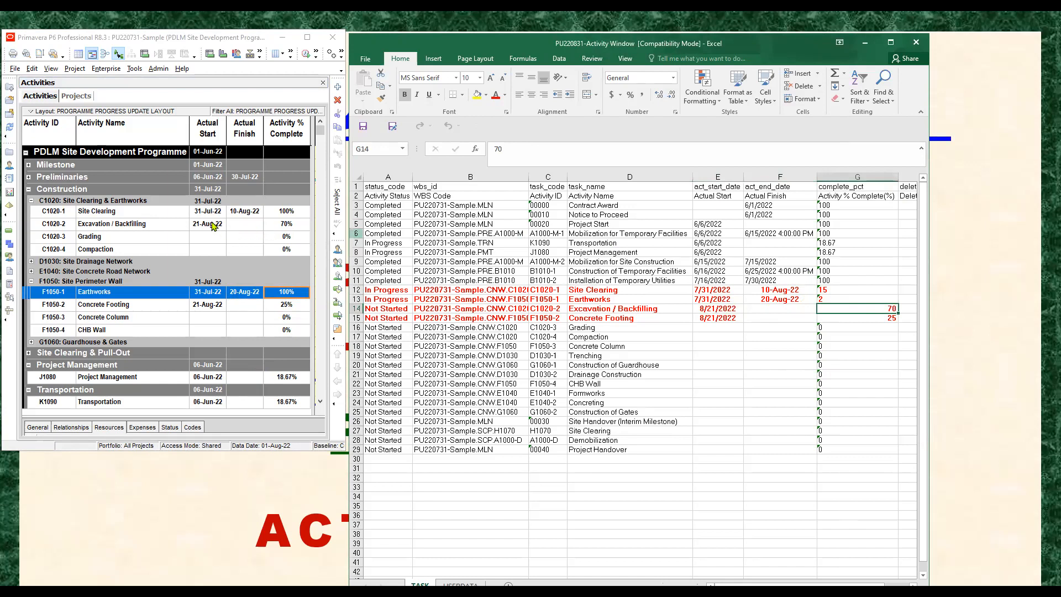
click(214, 225)
click(721, 307)
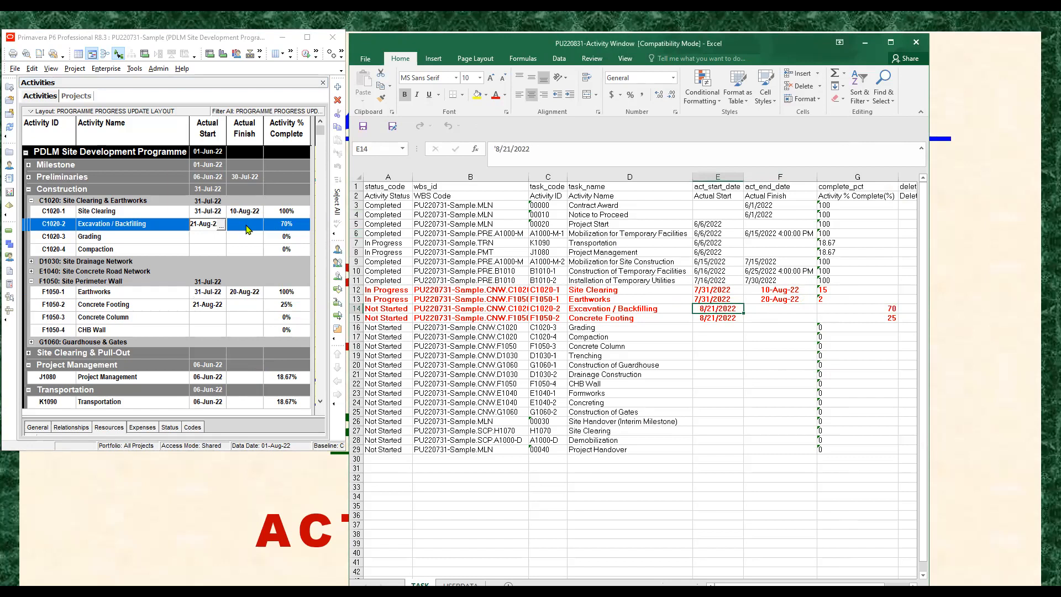
click(247, 229)
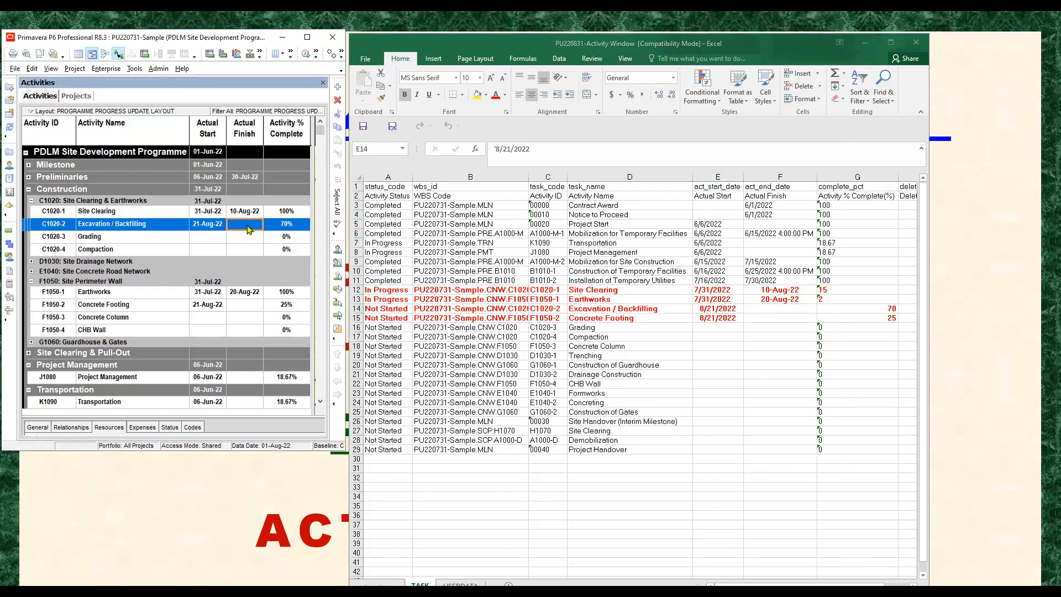
click(285, 229)
click(886, 310)
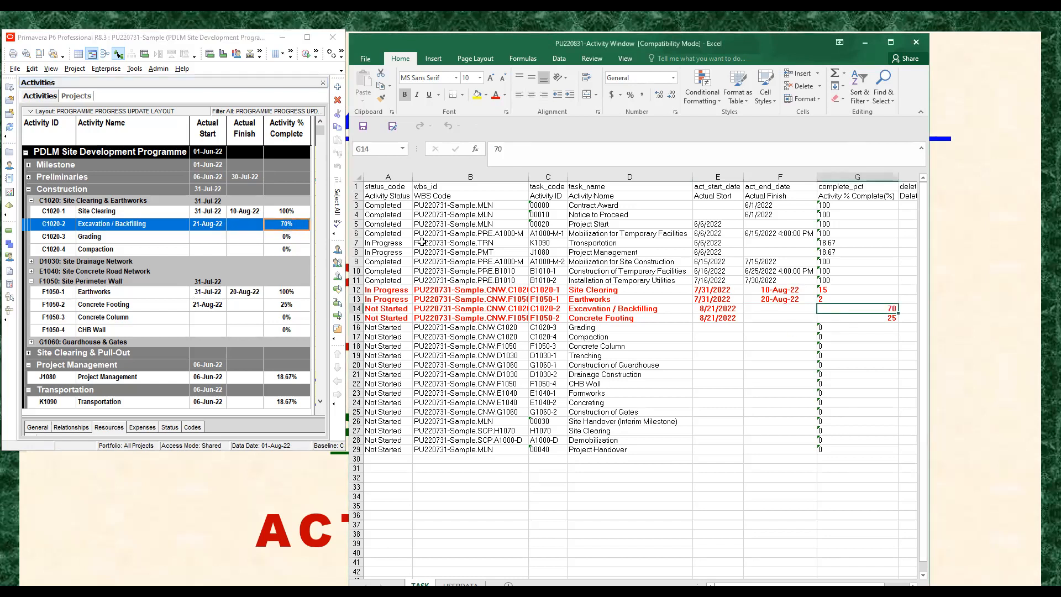
Compare Concrete Footing's Actual Start and Activity % Complete in Excel row 15 with the imported values in Primavera P6
click(285, 310)
click(200, 307)
click(724, 319)
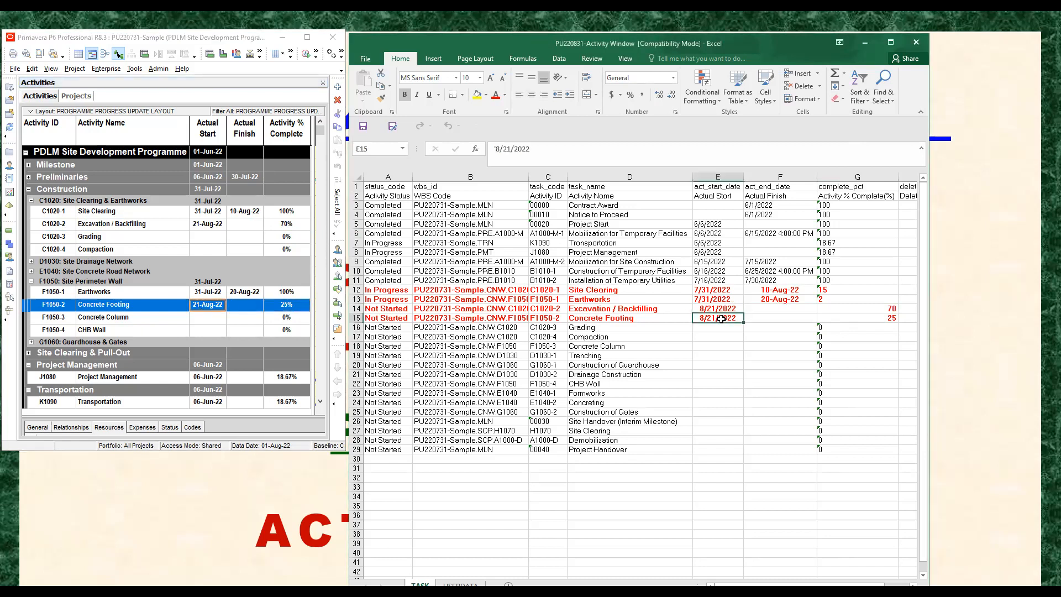
click(881, 317)
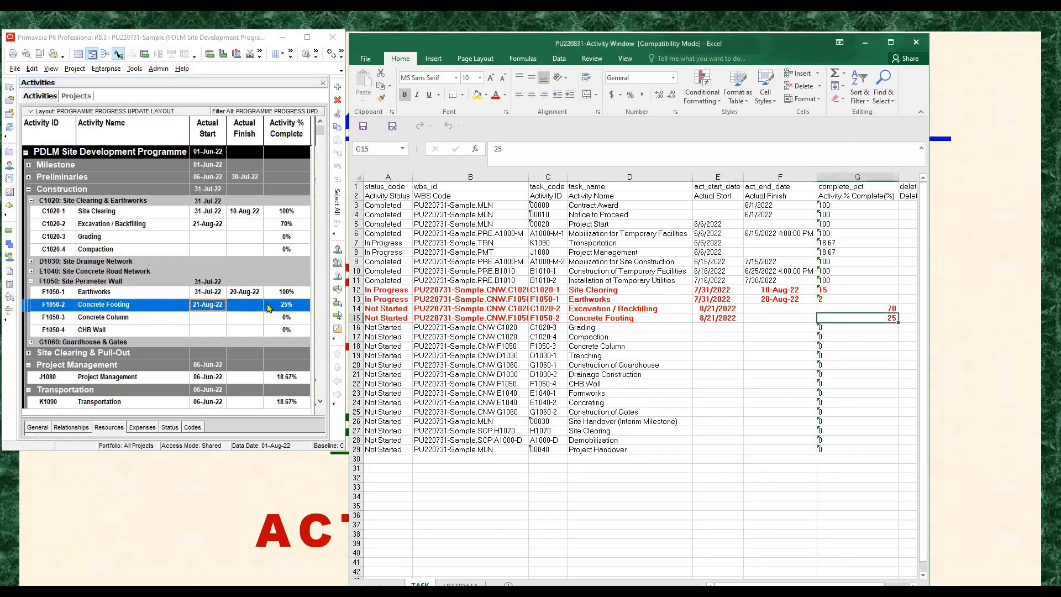
click(289, 307)
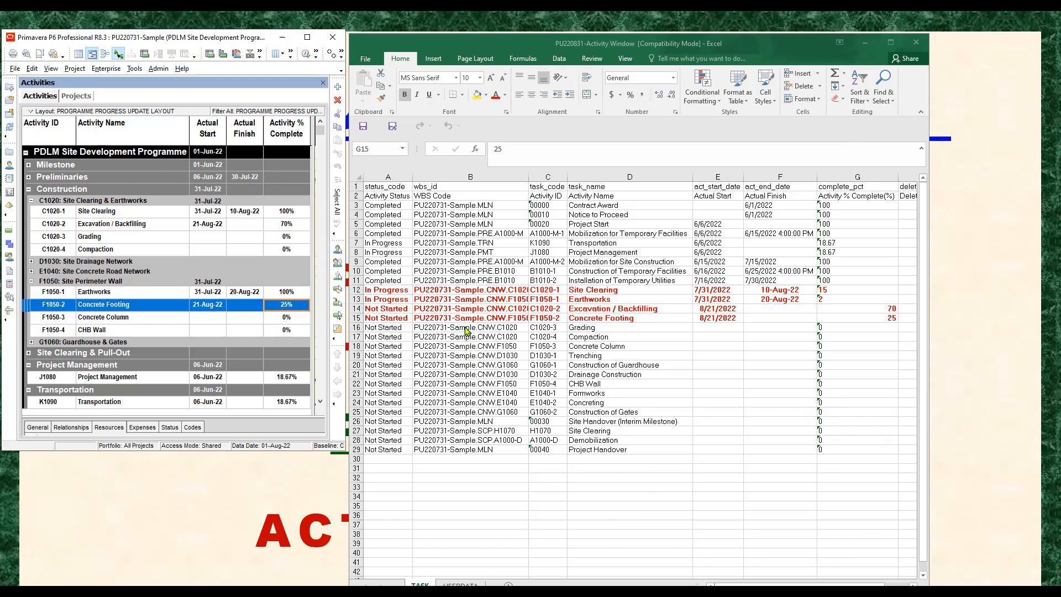
Select the entire Concrete Footing row, row 15, in the Excel sheet
click(465, 327)
click(464, 327)
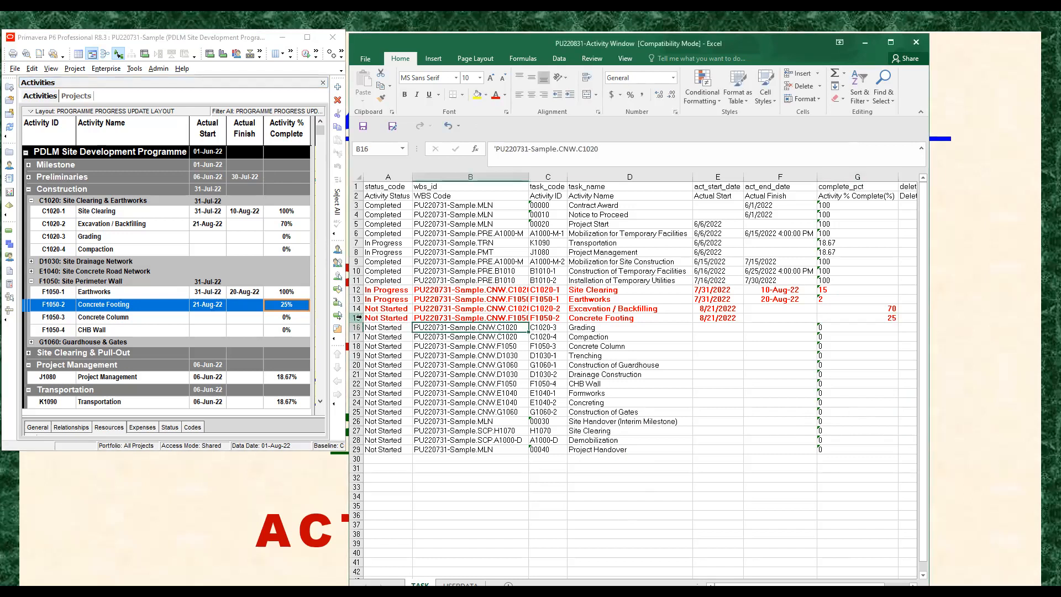
click(358, 318)
click(482, 327)
click(357, 318)
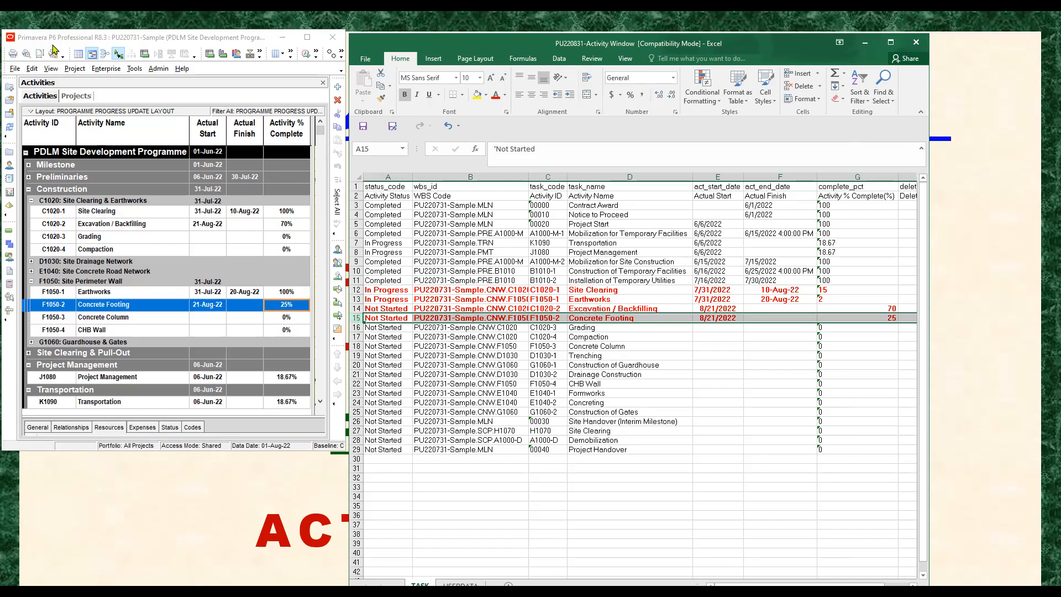
Switch to Primavera P6 and start an export of the programme
click(15, 69)
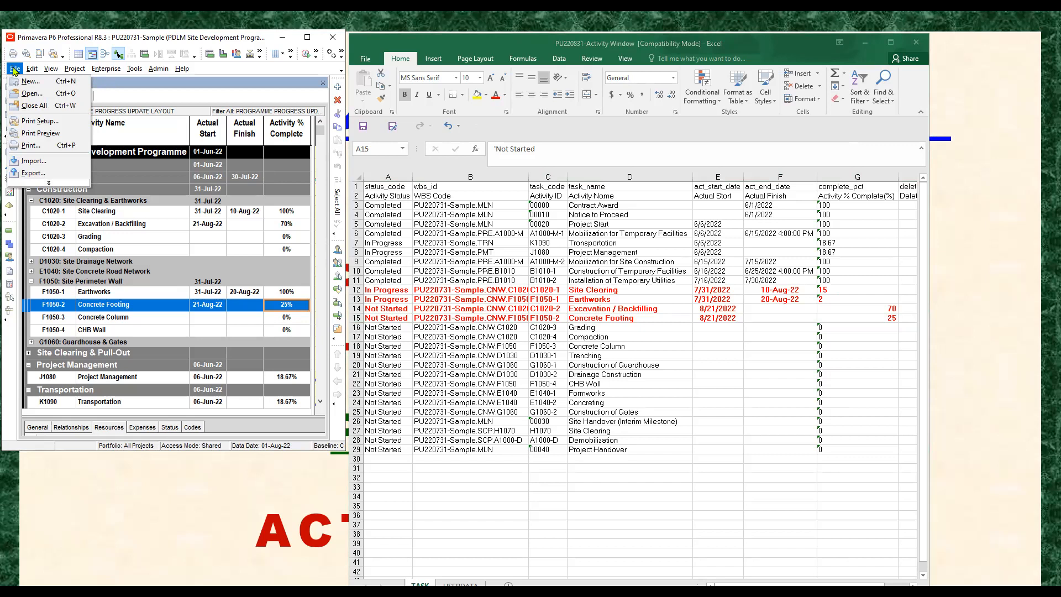
click(32, 173)
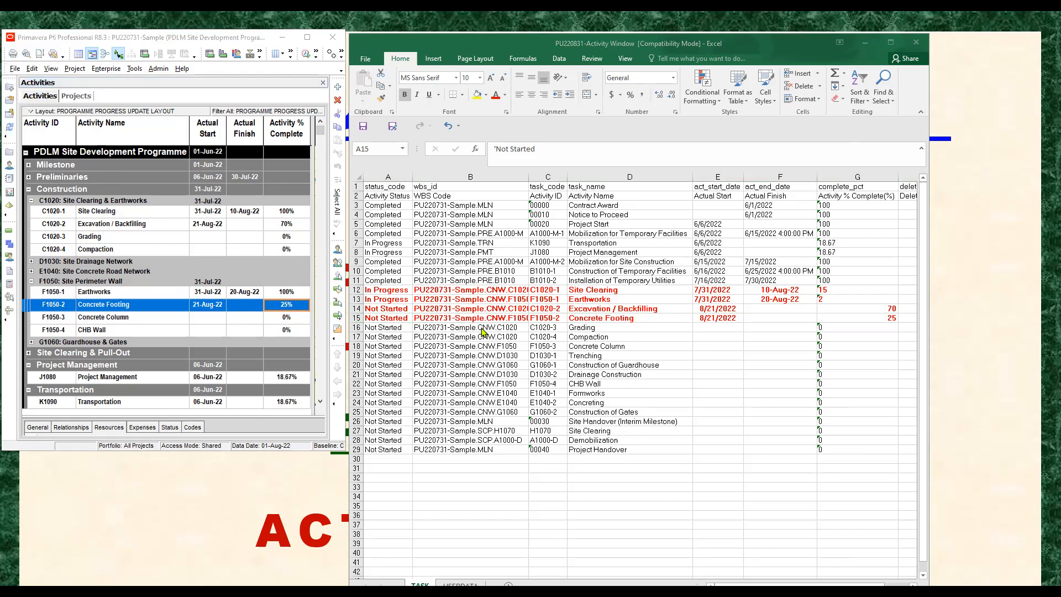